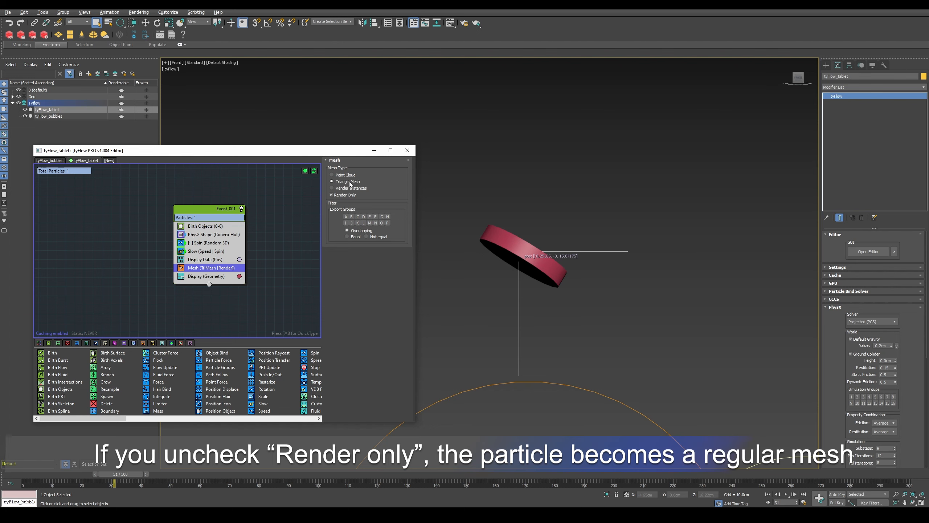
Step: Turn off Render Only for the tablet's Mesh operator and pick tyFlow_tablet as the Position Object emitter in tyFlow_bubbles
{"action": "left_click", "coordinate": [333, 195]}
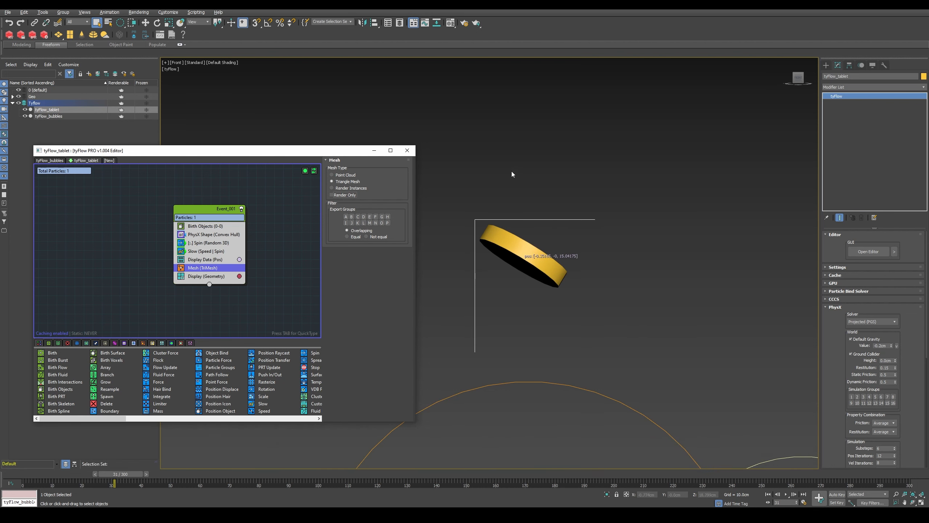
{"action": "left_click", "coordinate": [51, 161]}
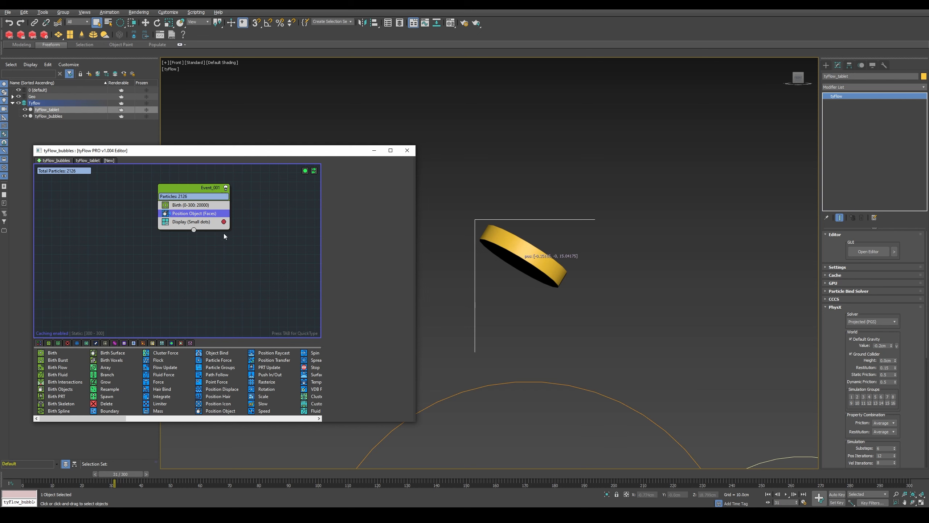
{"action": "left_click", "coordinate": [353, 241]}
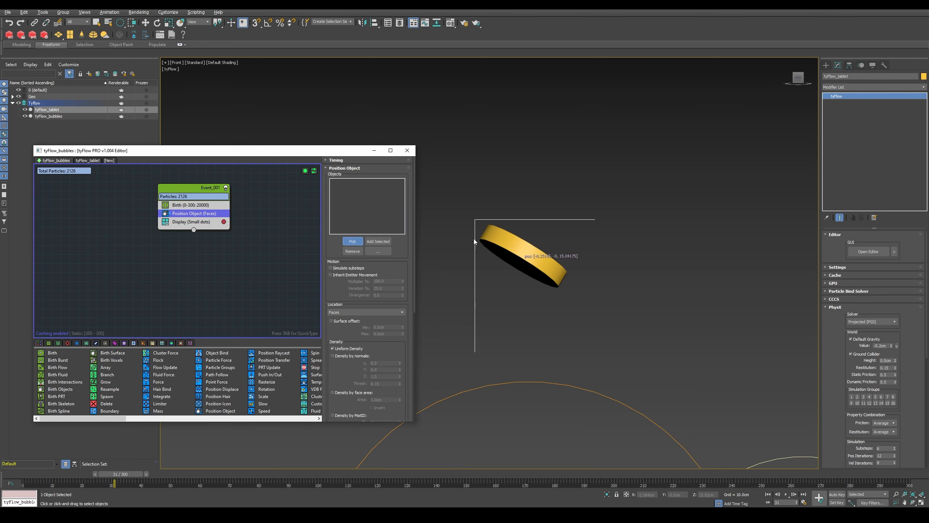
{"action": "left_click", "coordinate": [485, 258]}
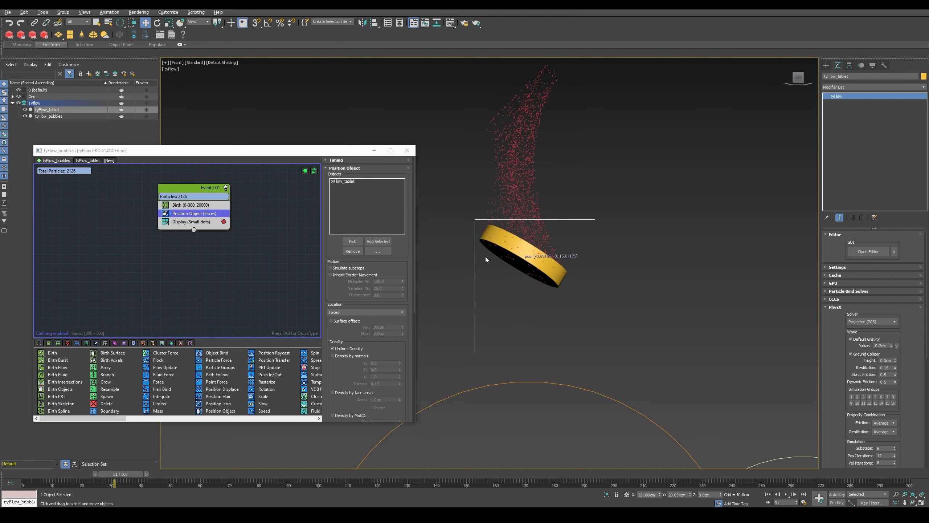
Step: Scrub the timeline to examine how the bubble particles are emitted along the falling tablet's path
{"action": "left_click_drag", "start_coordinate": [10, 475], "coordinate": [145, 450]}
{"action": "scroll", "coordinate": [568, 314], "scroll_direction": "down", "scroll_amount": 3}
{"action": "middle_click_drag", "start_coordinate": [524, 333], "coordinate": [531, 269]}
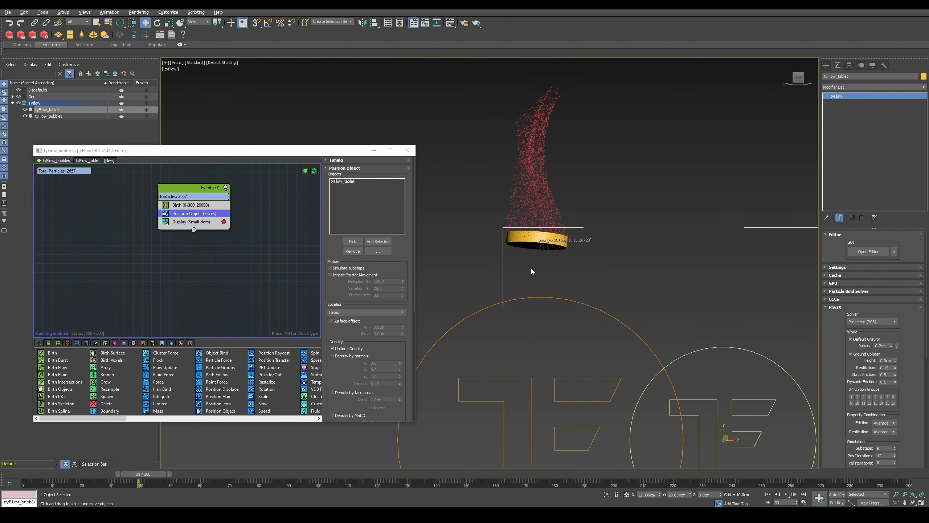
{"action": "left_click_drag", "start_coordinate": [66, 473], "coordinate": [222, 474]}
{"action": "left_click", "coordinate": [218, 206]}
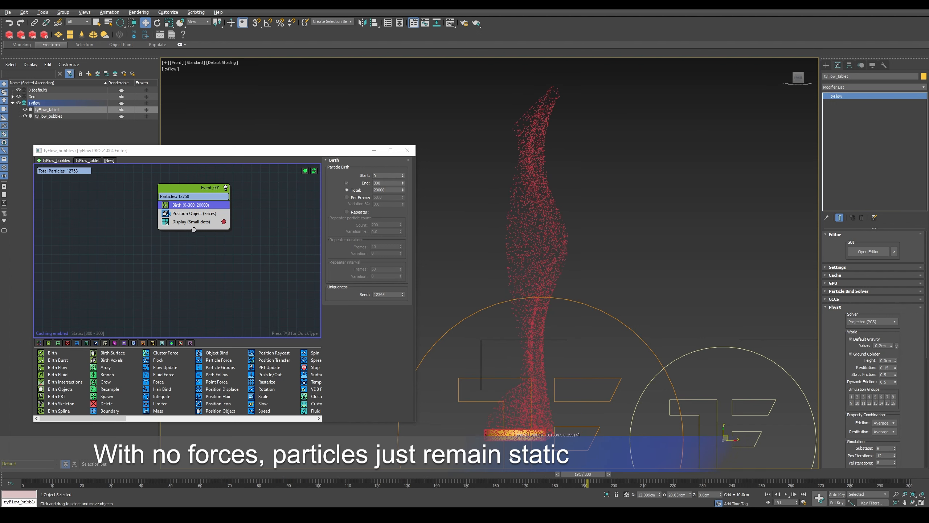
{"action": "left_click_drag", "start_coordinate": [589, 475], "coordinate": [25, 474]}
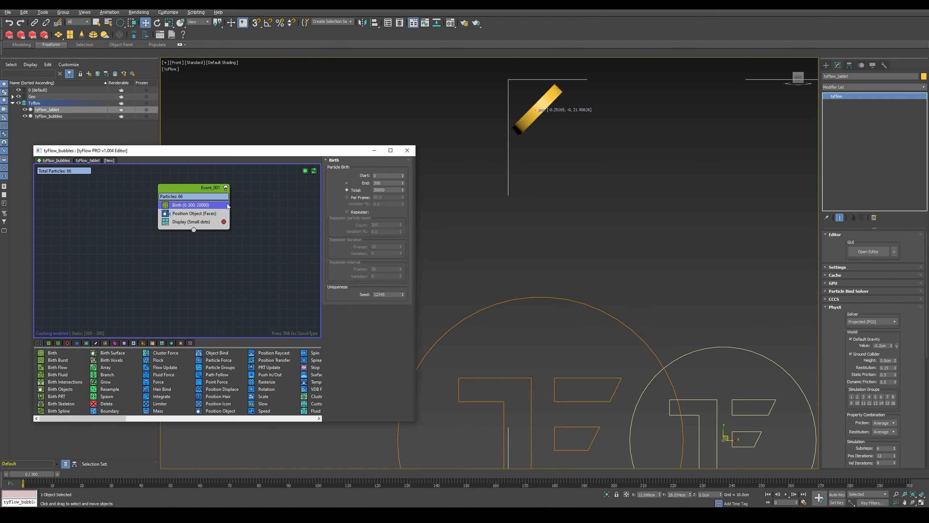
{"action": "left_click_drag", "start_coordinate": [41, 474], "coordinate": [88, 461]}
{"action": "key", "text": "w"}
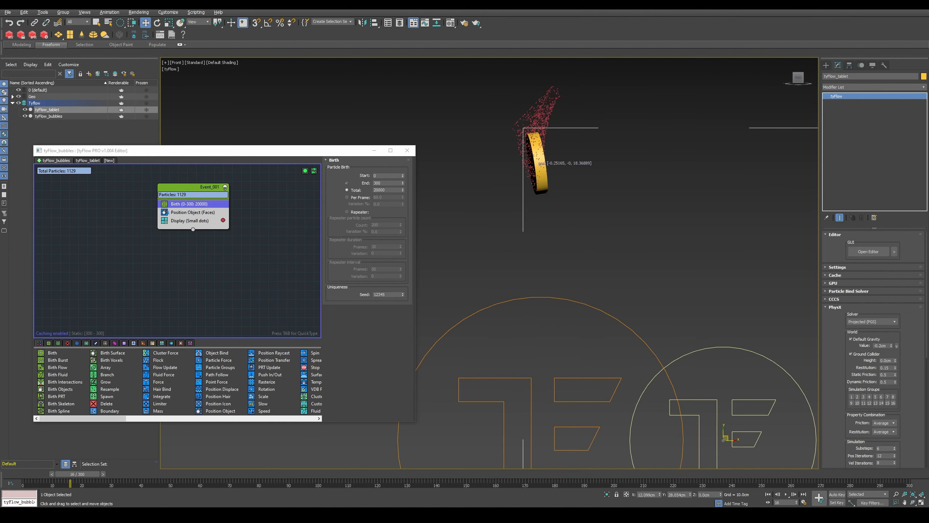
Step: Add a Slow operator below Position Object in the bubbles event
{"action": "left_click", "coordinate": [201, 213]}
{"action": "key", "text": "Tab"}
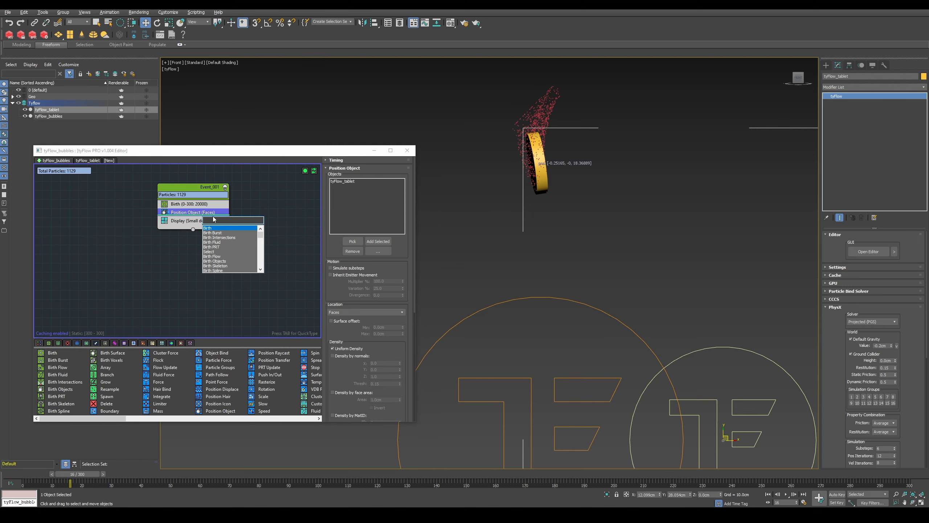
{"action": "type", "text": "slo"}
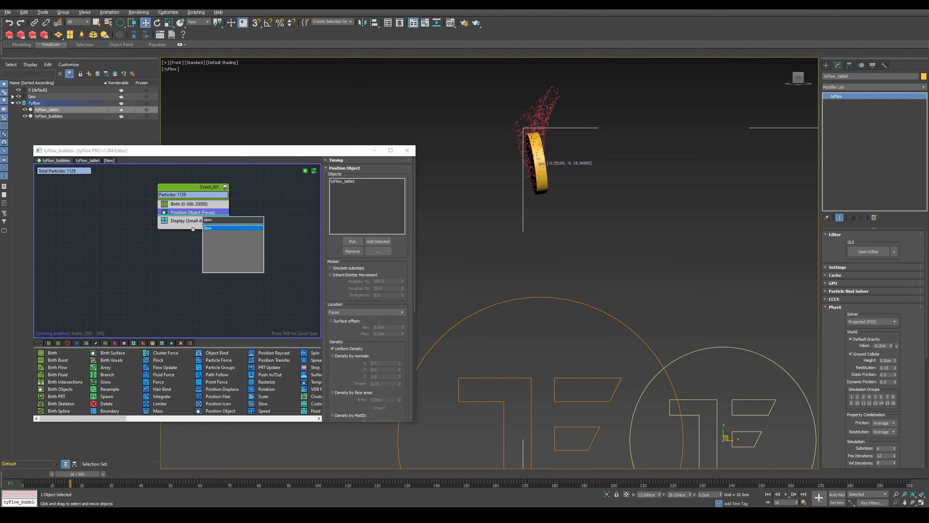
{"action": "type", "text": "w"}
{"action": "key", "text": "Return"}
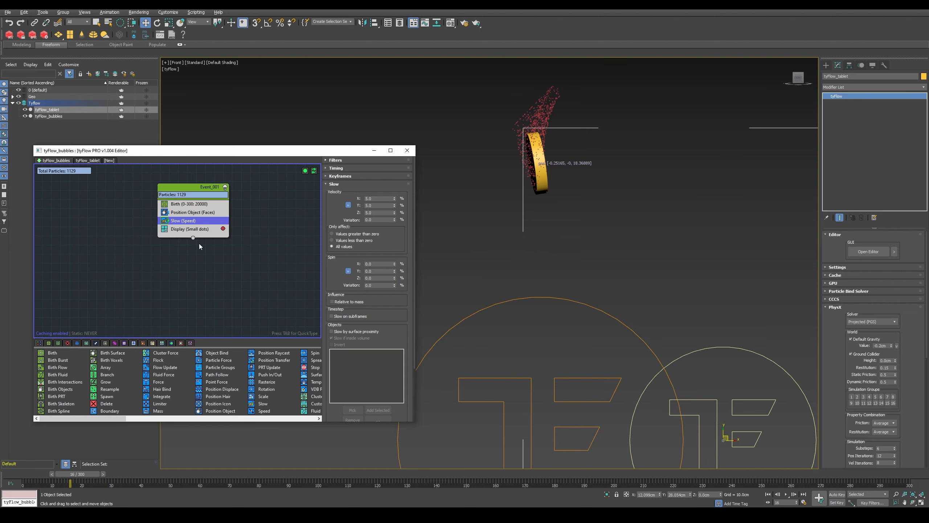
Step: Add a Force operator between Position Object and Slow in the bubbles event
{"action": "key", "text": "Tab"}
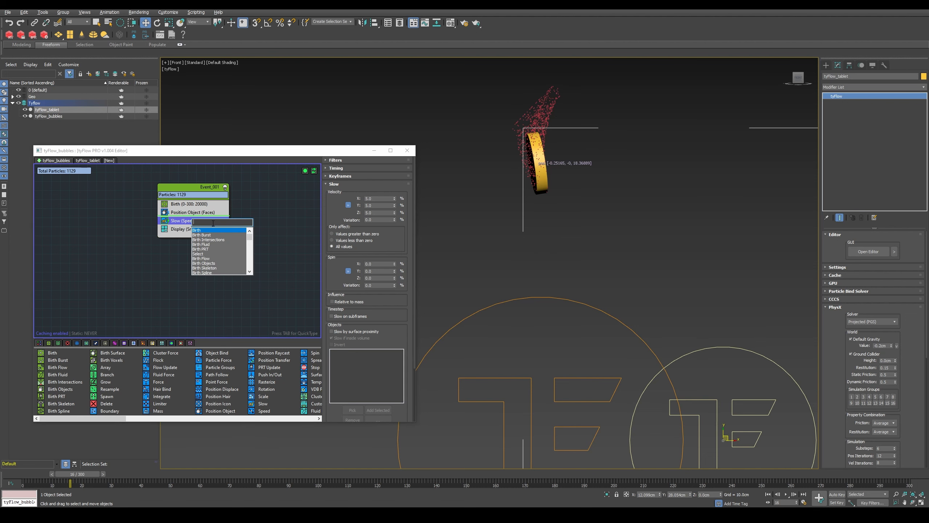
{"action": "type", "text": "force"}
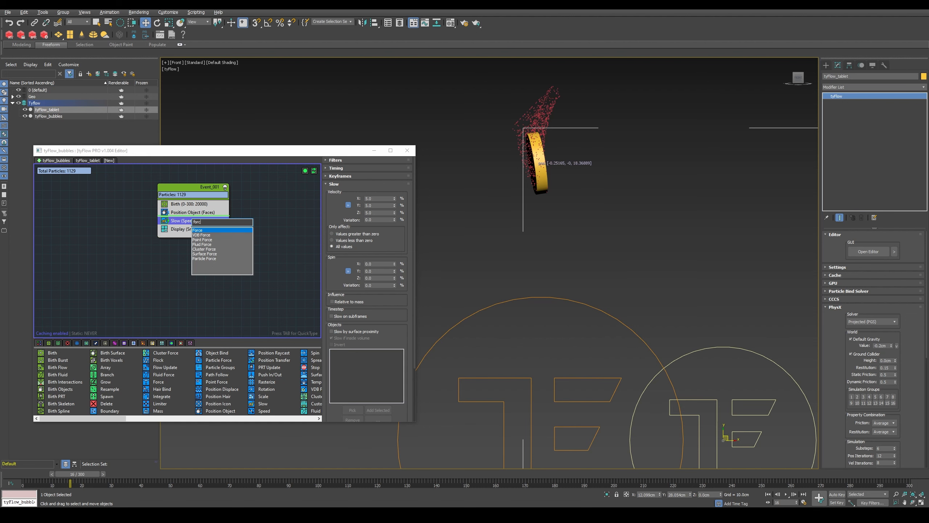
{"action": "key", "text": "Return"}
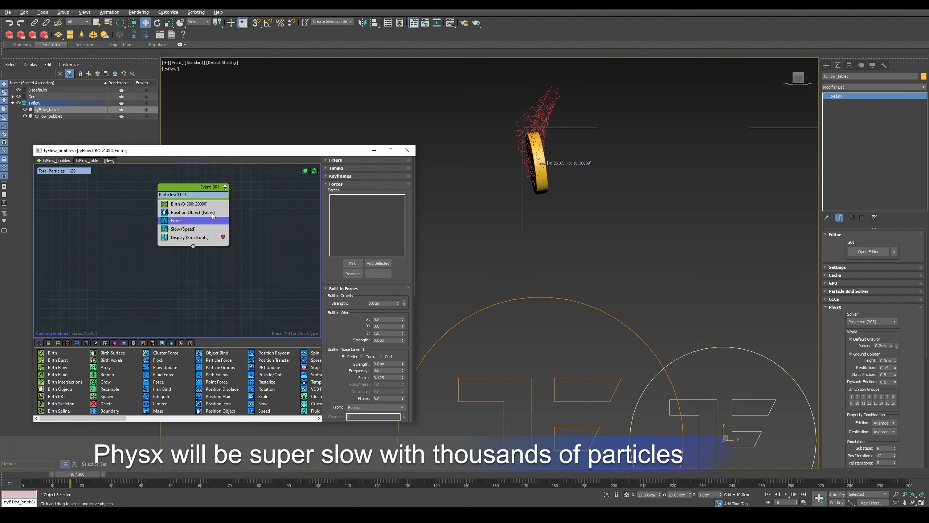
Step: Try a built-in gravity strength of 0.2 cm in the Force operator and preview the bubbles' motion
{"action": "middle_click_drag", "start_coordinate": [537, 167], "coordinate": [533, 212]}
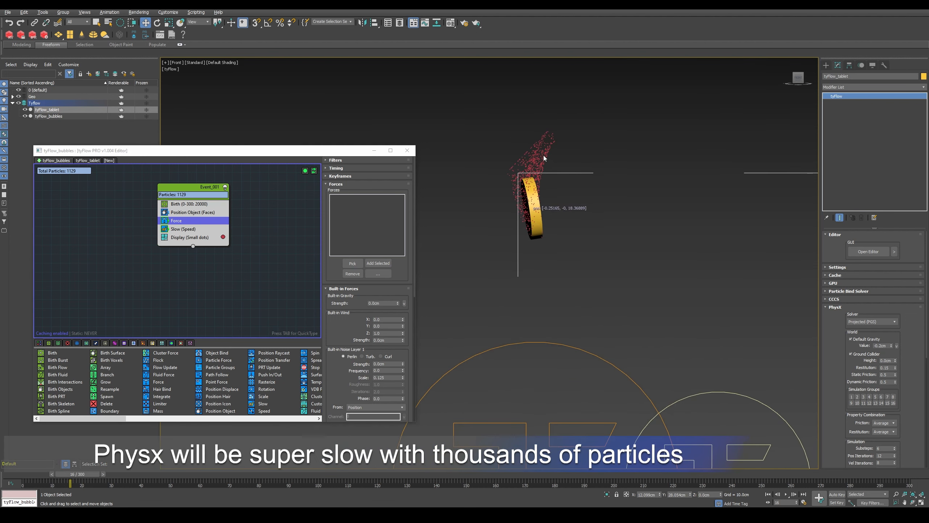
{"action": "scroll", "coordinate": [533, 183], "scroll_direction": "up", "scroll_amount": 1}
{"action": "scroll", "coordinate": [534, 182], "scroll_direction": "up", "scroll_amount": 1}
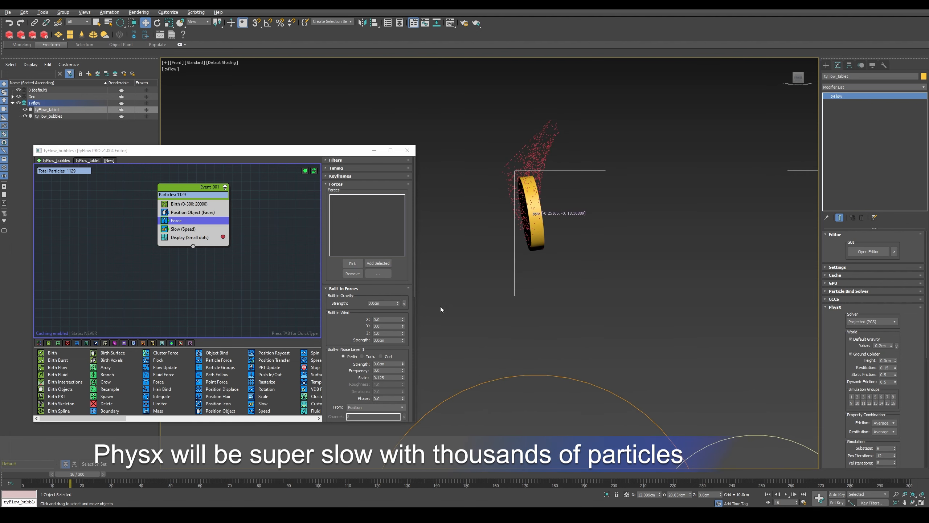
{"action": "left_click", "coordinate": [382, 303]}
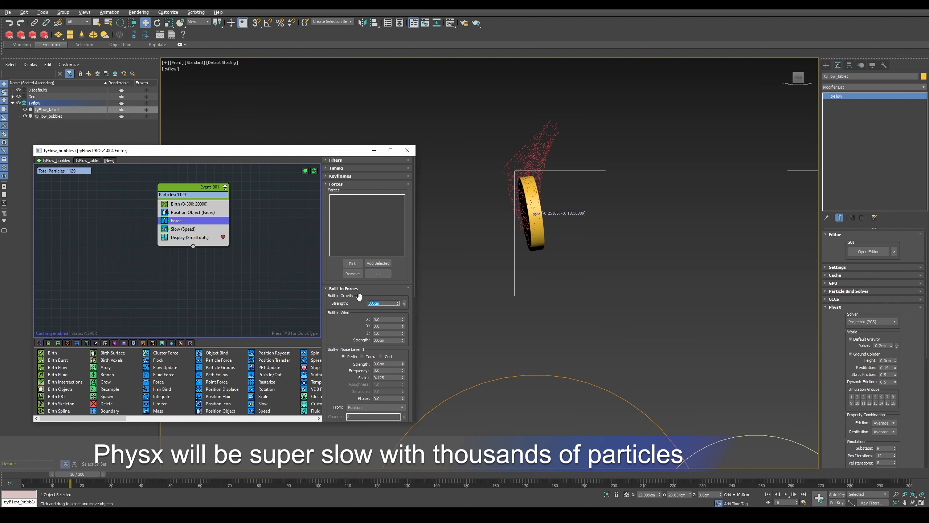
{"action": "type", "text": "0.2"}
{"action": "key", "text": "Return"}
{"action": "left_click_drag", "start_coordinate": [71, 474], "coordinate": [173, 453]}
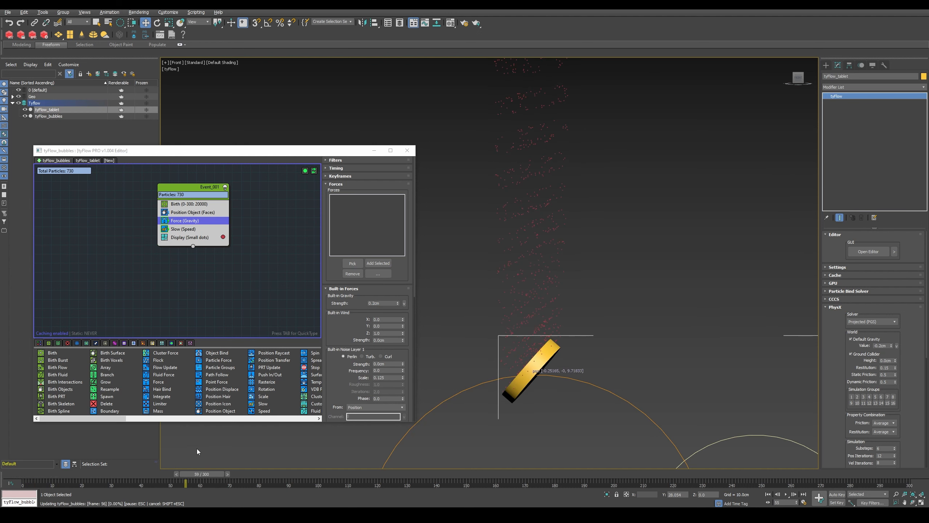
Step: Set the Force operator's built-in gravity strength to 0.02 cm and preview the bubbles along the timeline
{"action": "double_click", "coordinate": [373, 303]}
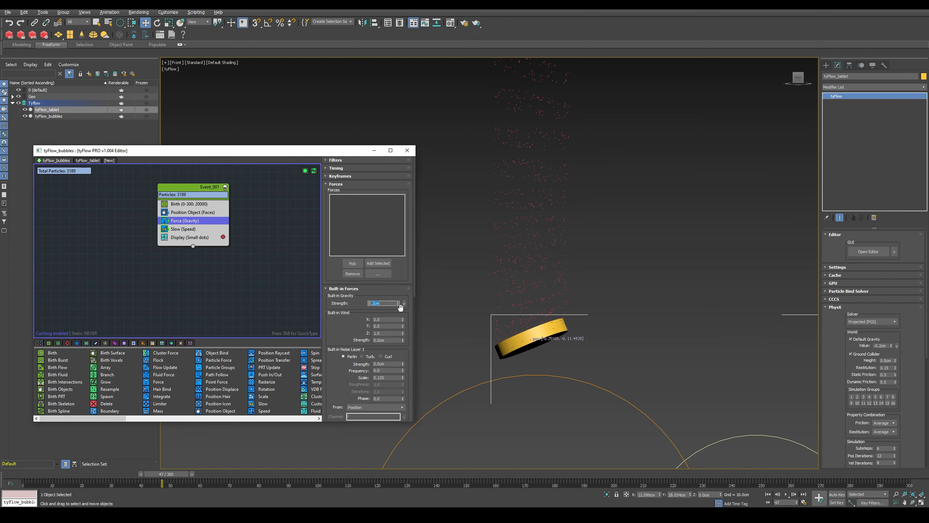
{"action": "type", "text": "0.02"}
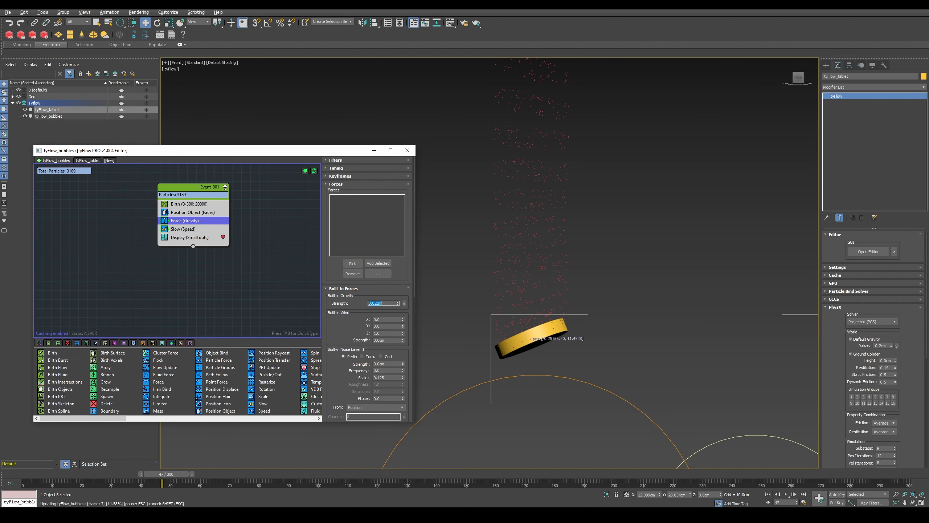
{"action": "key", "text": "Return"}
{"action": "left_click_drag", "start_coordinate": [60, 472], "coordinate": [313, 427]}
{"action": "middle_click_drag", "start_coordinate": [503, 320], "coordinate": [502, 257]}
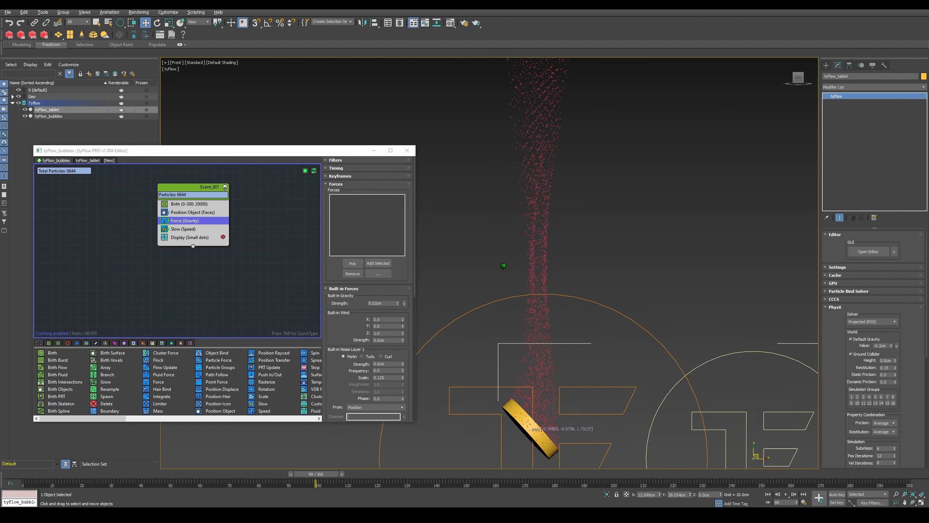
{"action": "scroll", "coordinate": [502, 256], "scroll_direction": "down", "scroll_amount": 2}
{"action": "left_click_drag", "start_coordinate": [20, 476], "coordinate": [241, 453]}
{"action": "middle_click_drag", "start_coordinate": [449, 265], "coordinate": [462, 290]}
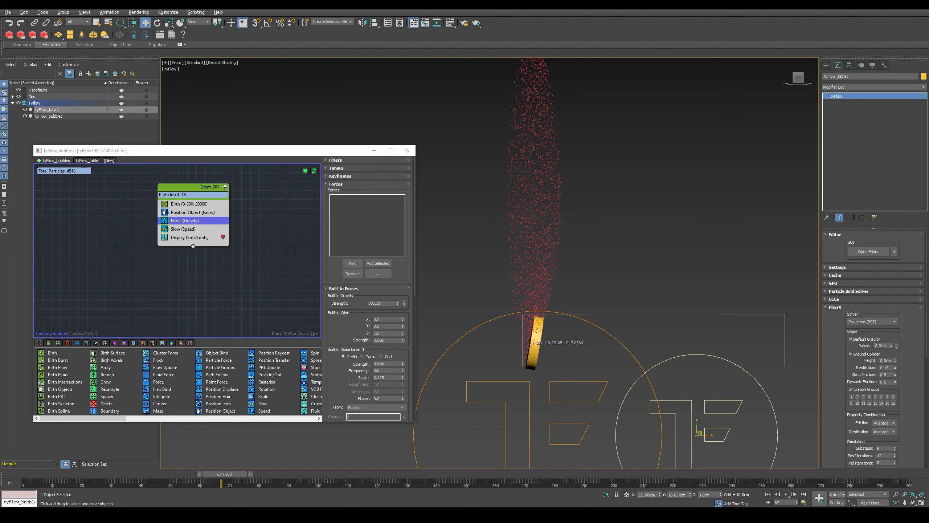
Step: Switch the Force operator's built-in noise layer 1 to Curl with a strength of 0.02 cm
{"action": "scroll", "coordinate": [369, 263], "scroll_direction": "down", "scroll_amount": 3}
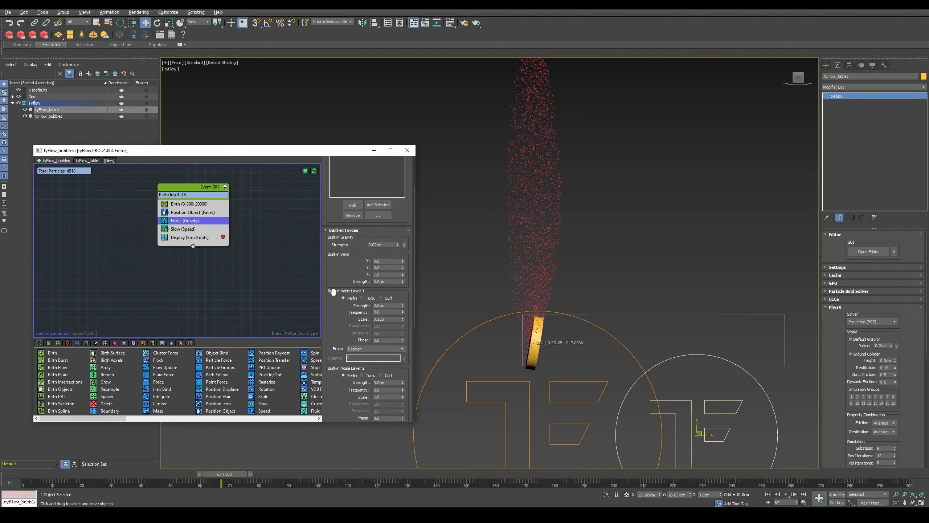
{"action": "left_click_drag", "start_coordinate": [356, 291], "coordinate": [339, 274]}
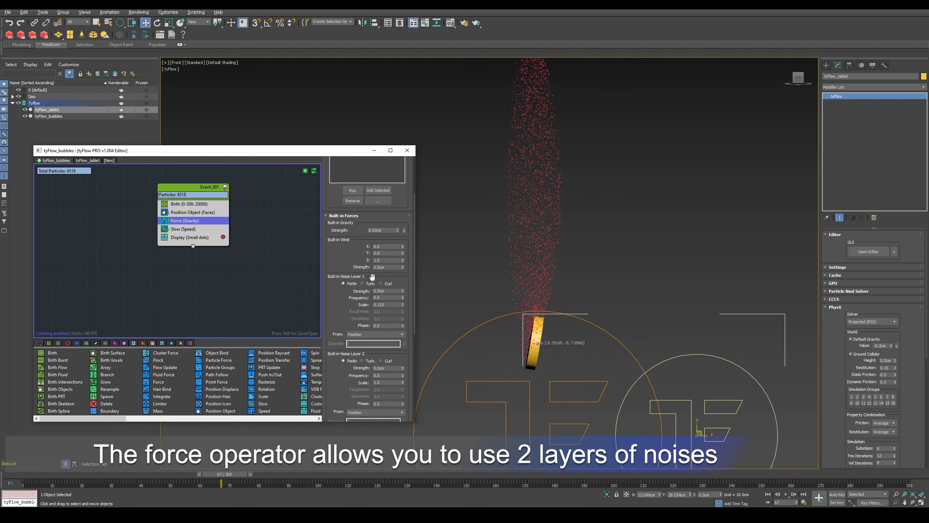
{"action": "scroll", "coordinate": [340, 318], "scroll_direction": "down", "scroll_amount": 1}
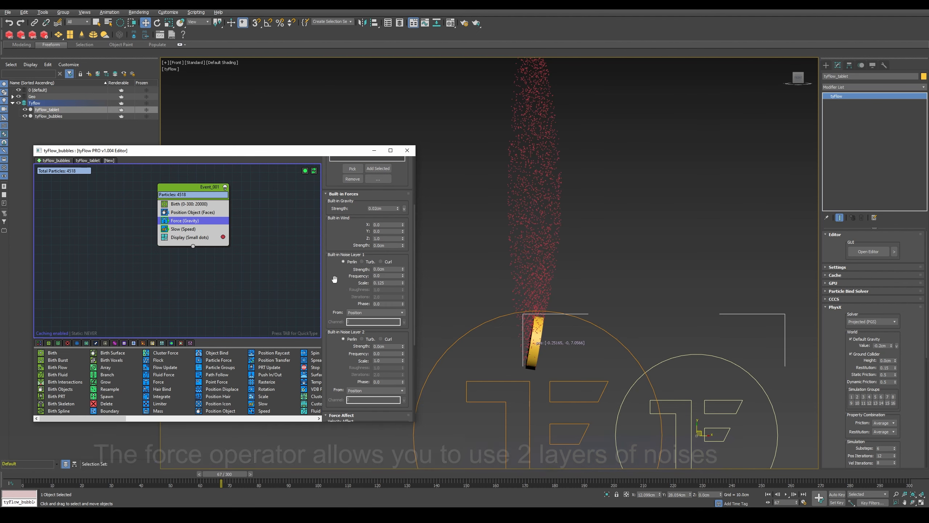
{"action": "left_click", "coordinate": [381, 261]}
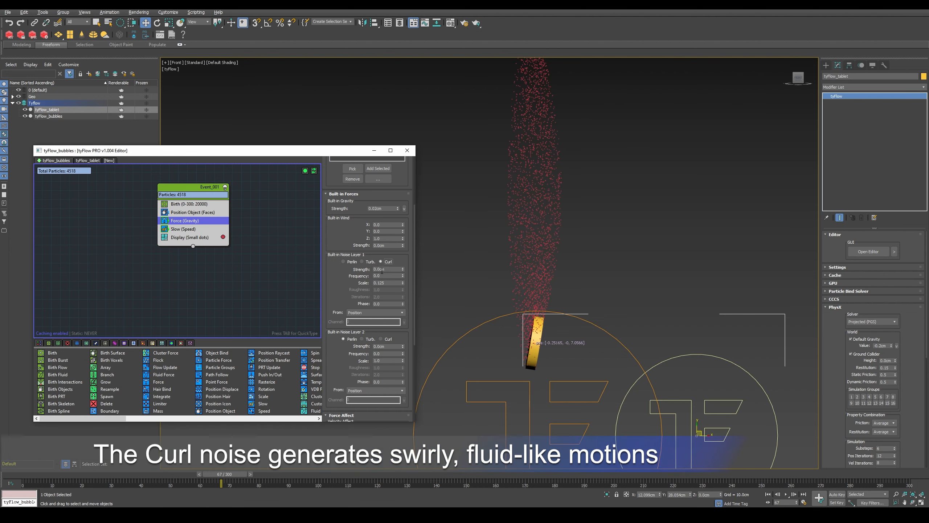
{"action": "double_click", "coordinate": [382, 269]}
{"action": "double_click", "coordinate": [381, 208]}
{"action": "double_click", "coordinate": [380, 270]}
{"action": "key", "text": "Return"}
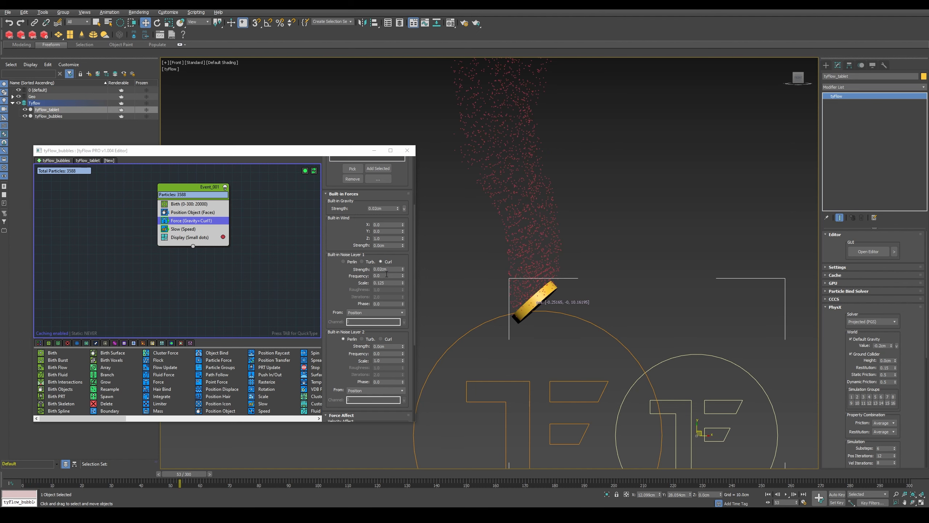
Step: Set noise layer 1's frequency to 0.8 and preview the swirling motion along the timeline
{"action": "double_click", "coordinate": [386, 275]}
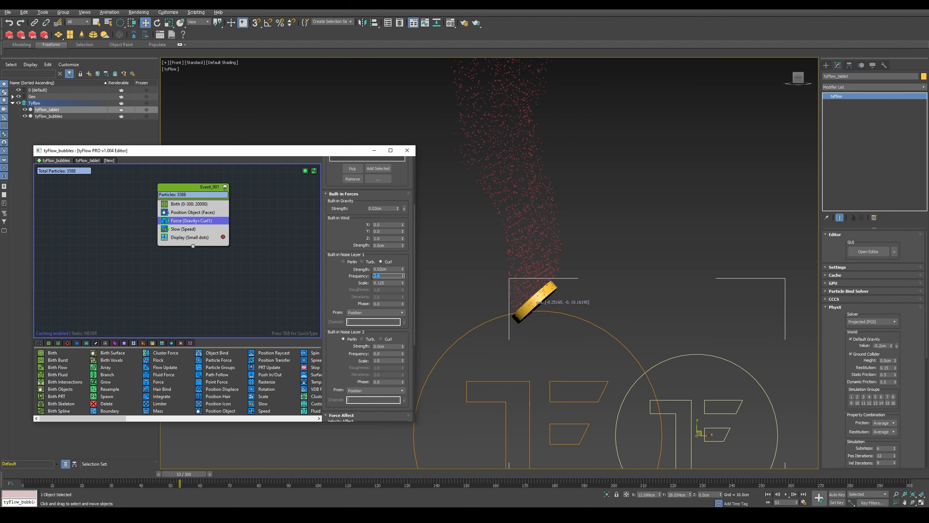
{"action": "type", "text": ".8"}
{"action": "key", "text": "Return"}
{"action": "left_click_drag", "start_coordinate": [42, 474], "coordinate": [230, 440]}
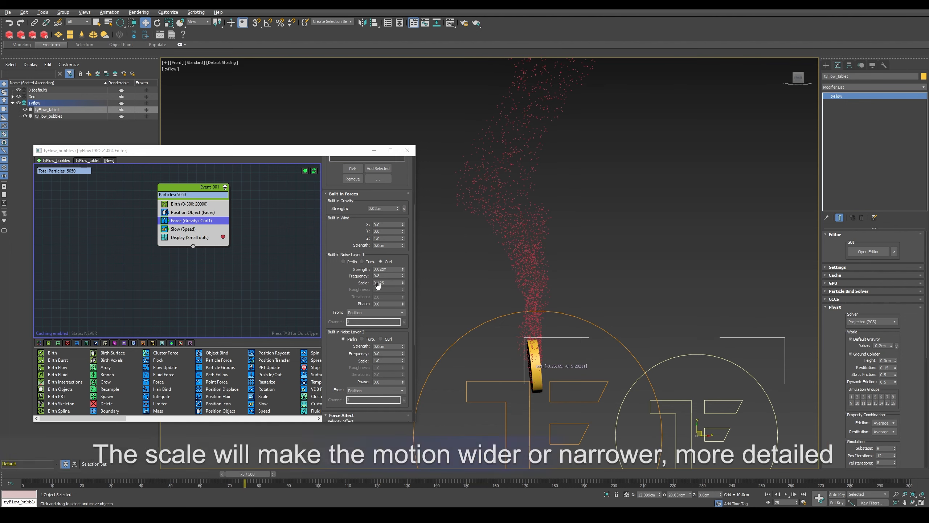
Step: Set noise layer 1's scale to 0.2 and scrub the animation to check the particle trail
{"action": "left_click_drag", "start_coordinate": [377, 282], "coordinate": [409, 280]}
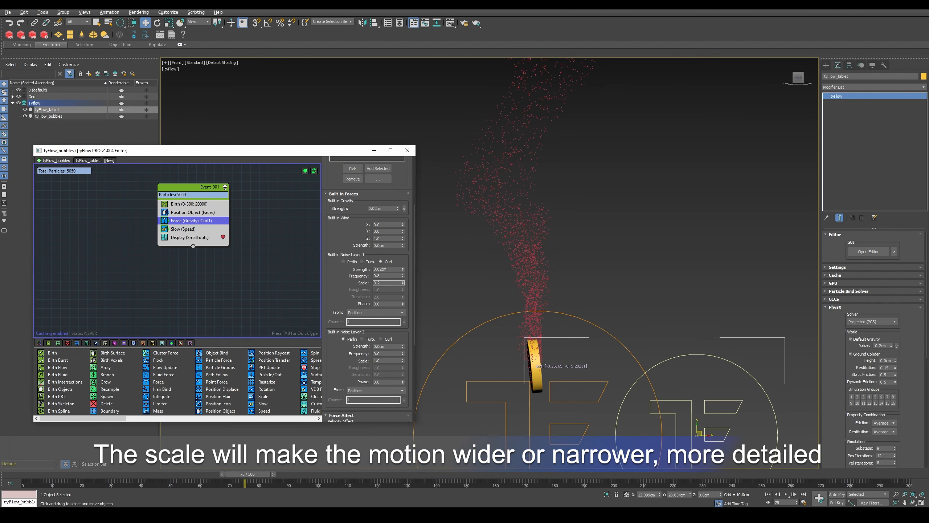
{"action": "key", "text": "Return"}
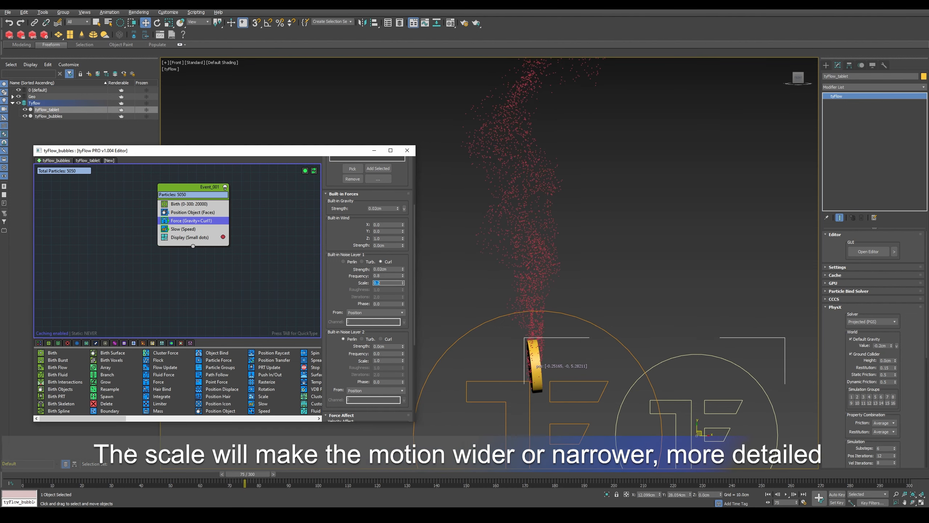
{"action": "left_click_drag", "start_coordinate": [36, 473], "coordinate": [125, 443]}
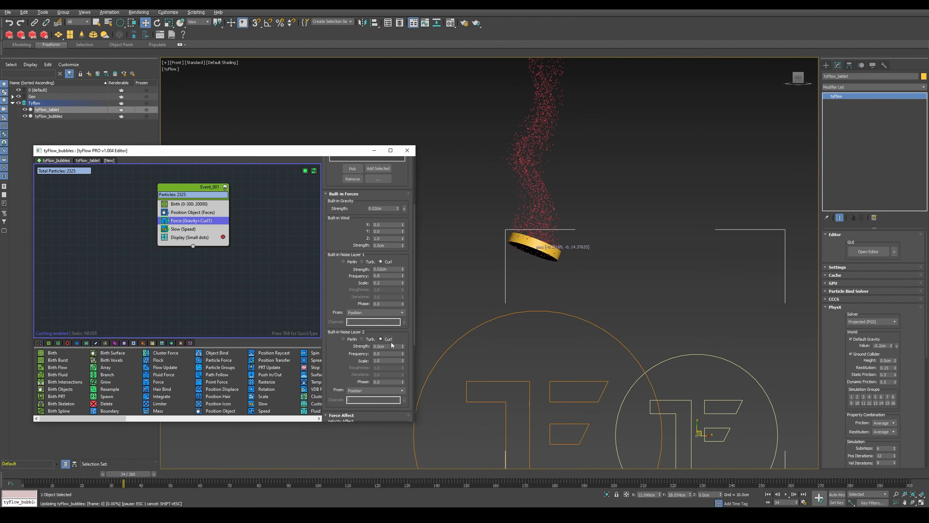
Step: Switch built-in noise layer 2 to Curl, set its strength to 0.01 cm and adjust its frequency
{"action": "left_click", "coordinate": [382, 338]}
{"action": "key", "text": "Tab"}
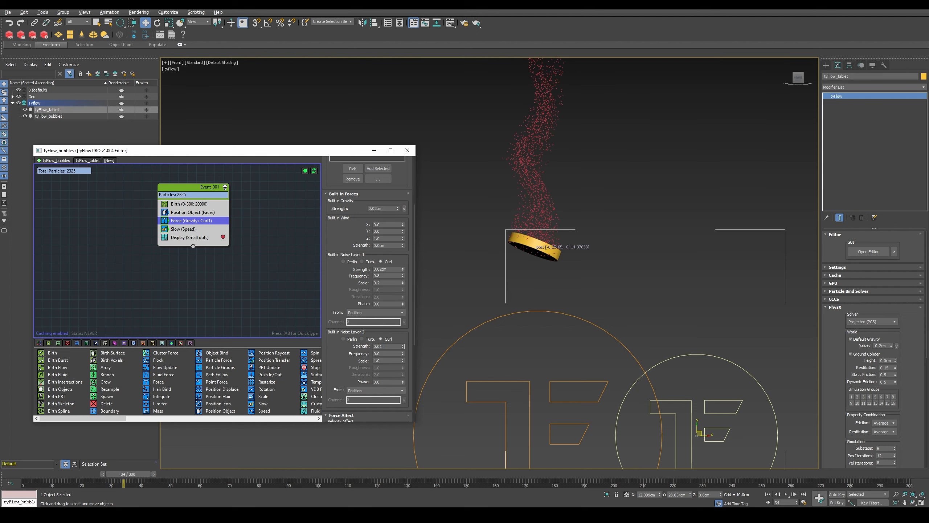
{"action": "type", "text": "0.01"}
{"action": "key", "text": "Return"}
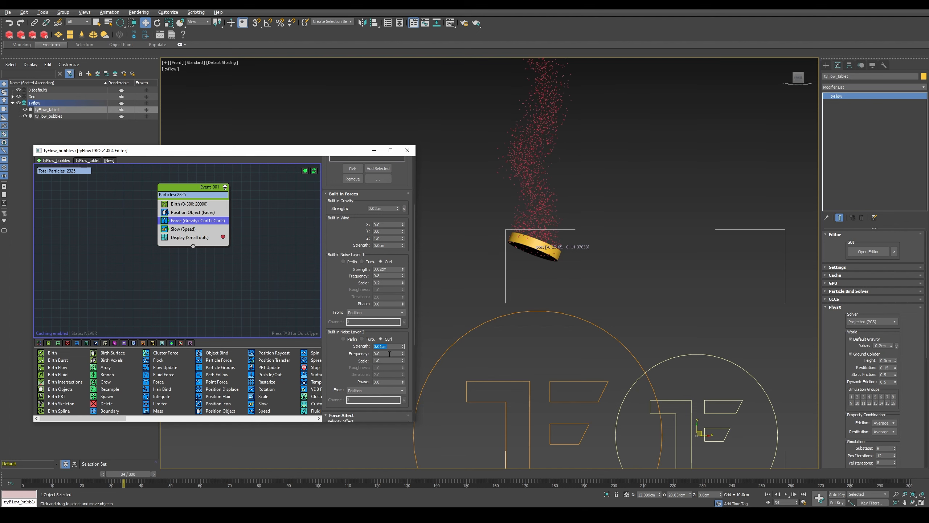
{"action": "key", "text": "Tab"}
{"action": "key", "text": "Return"}
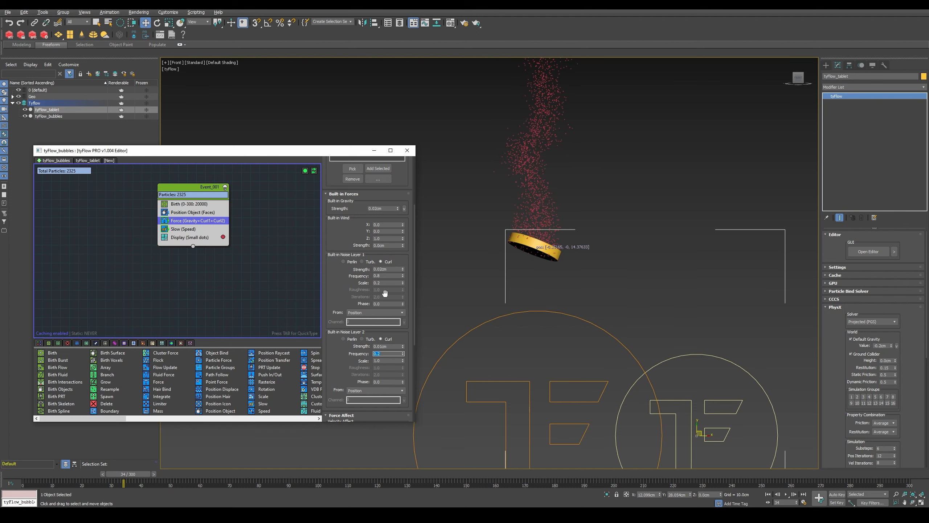
Step: Set built-in noise layer 2's scale to 3 and scrub the animation to check the particle trail
{"action": "key", "text": "Tab"}
{"action": "type", "text": "3"}
{"action": "key", "text": "Return"}
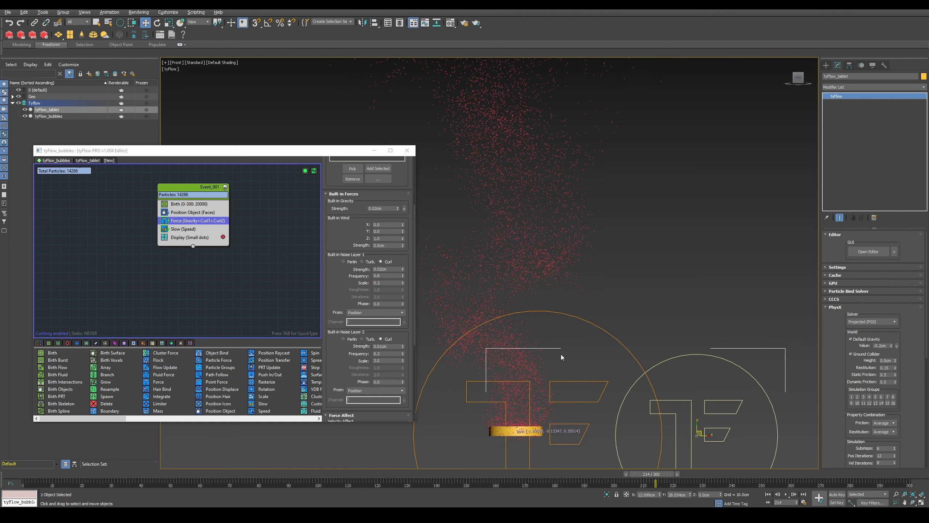
{"action": "left_click_drag", "start_coordinate": [71, 472], "coordinate": [128, 473]}
{"action": "scroll", "coordinate": [538, 306], "scroll_direction": "down", "scroll_amount": 2}
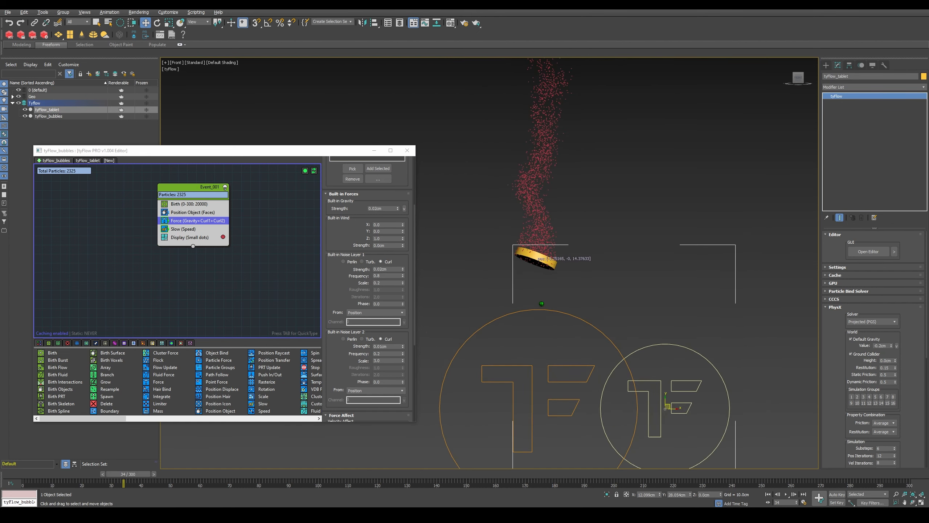
{"action": "middle_click_drag", "start_coordinate": [524, 311], "coordinate": [500, 381]}
{"action": "mouse_move", "coordinate": [508, 315]}
{"action": "left_mouse_down"}
{"action": "mouse_move", "coordinate": [524, 129]}
{"action": "mouse_move", "coordinate": [505, 119]}
{"action": "mouse_move", "coordinate": [463, 141]}
{"action": "mouse_move", "coordinate": [438, 217]}
{"action": "mouse_move", "coordinate": [461, 331]}
{"action": "mouse_move", "coordinate": [516, 261]}
{"action": "mouse_move", "coordinate": [522, 146]}
{"action": "mouse_move", "coordinate": [603, 146]}
{"action": "mouse_move", "coordinate": [616, 270]}
{"action": "mouse_move", "coordinate": [535, 313]}
{"action": "mouse_move", "coordinate": [550, 293]}
{"action": "left_mouse_up"}
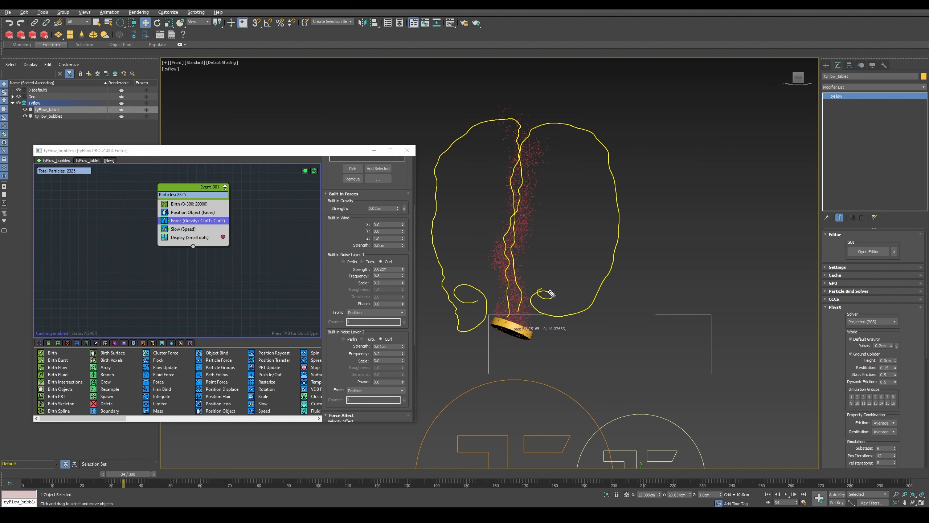
{"action": "key", "text": "Escape"}
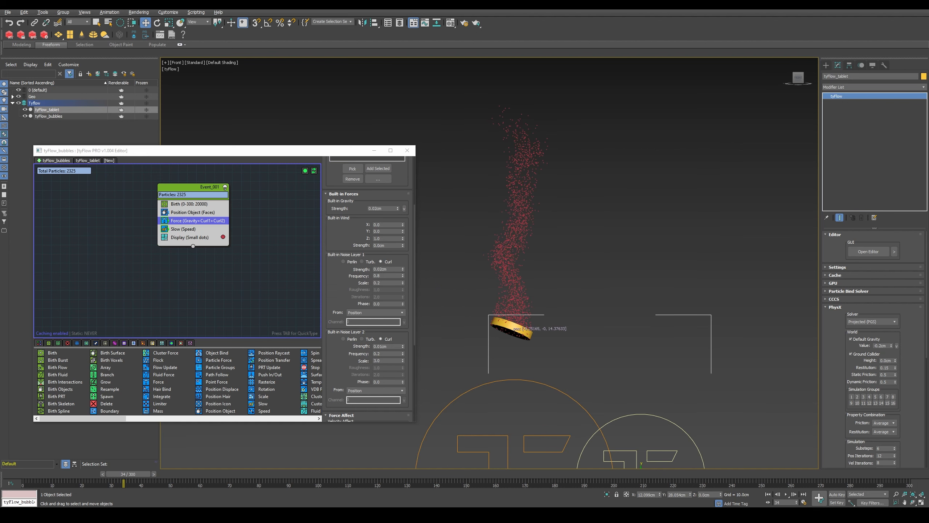
Step: Add a Property Test operator directly after the Slow operator in the bubbles event
{"action": "middle_click_drag", "start_coordinate": [248, 273], "coordinate": [225, 281]}
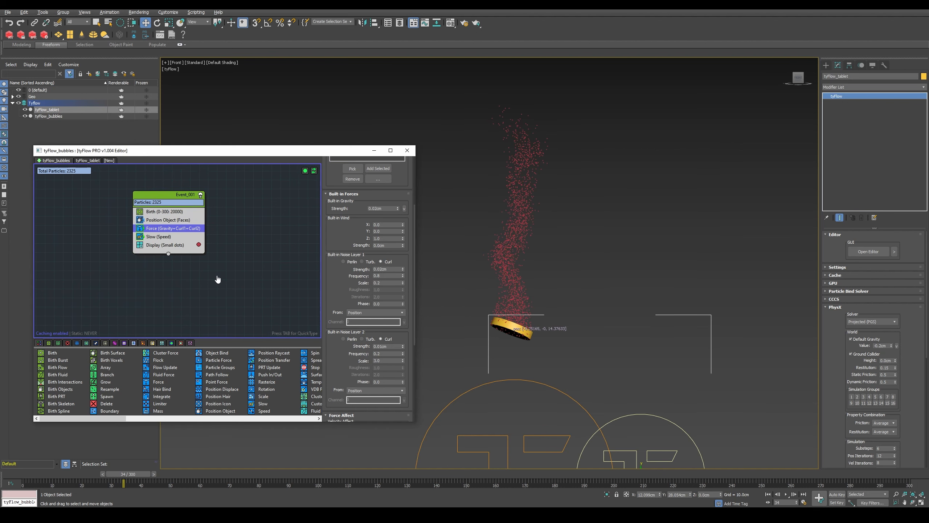
{"action": "left_click", "coordinate": [172, 238]}
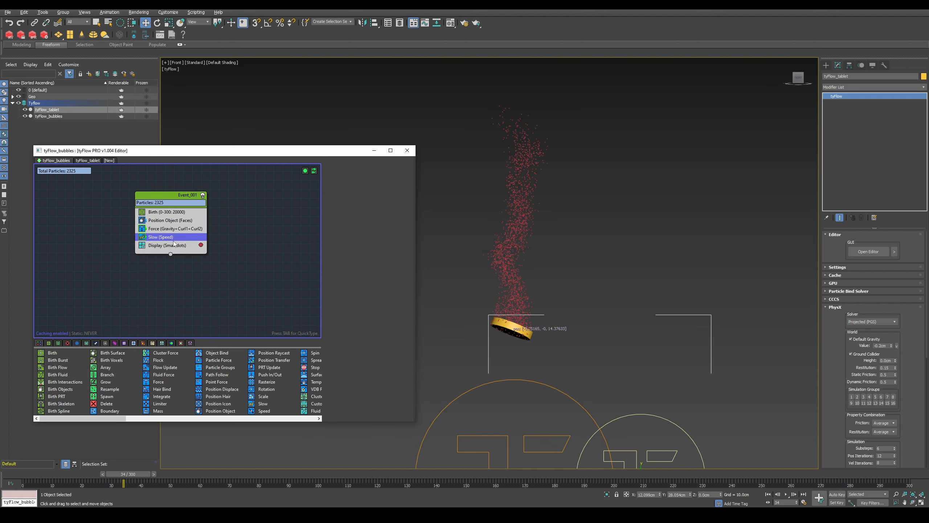
{"action": "key", "text": "Tab"}
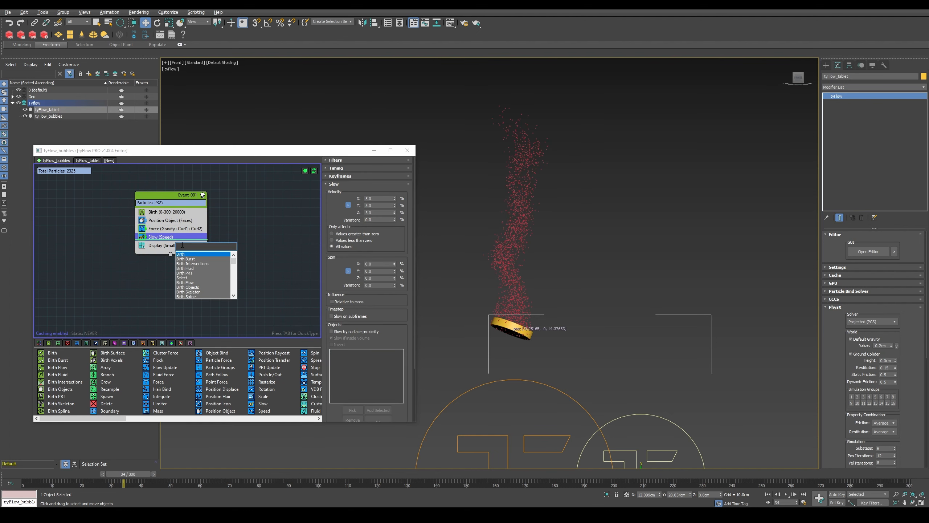
{"action": "type", "text": "proper"}
{"action": "key", "text": "Down"}
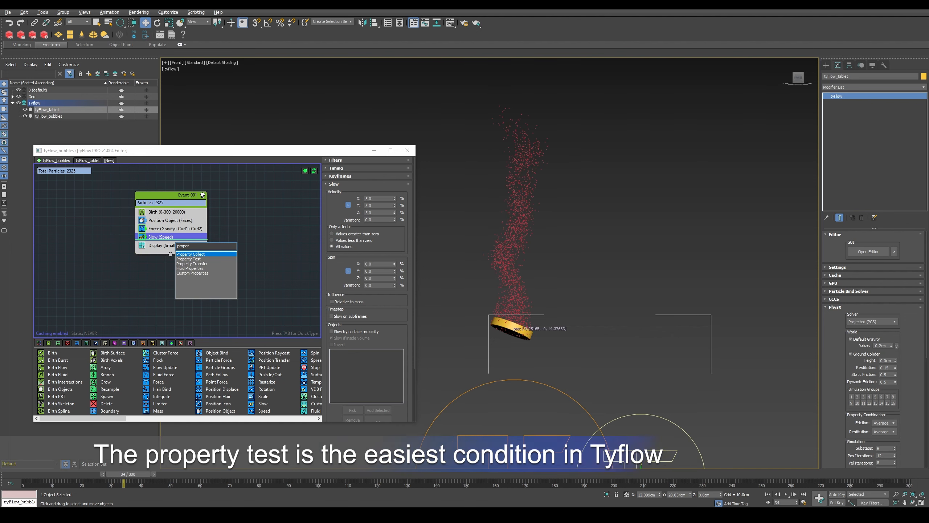
{"action": "type", "text": "per"}
{"action": "key", "text": "Return"}
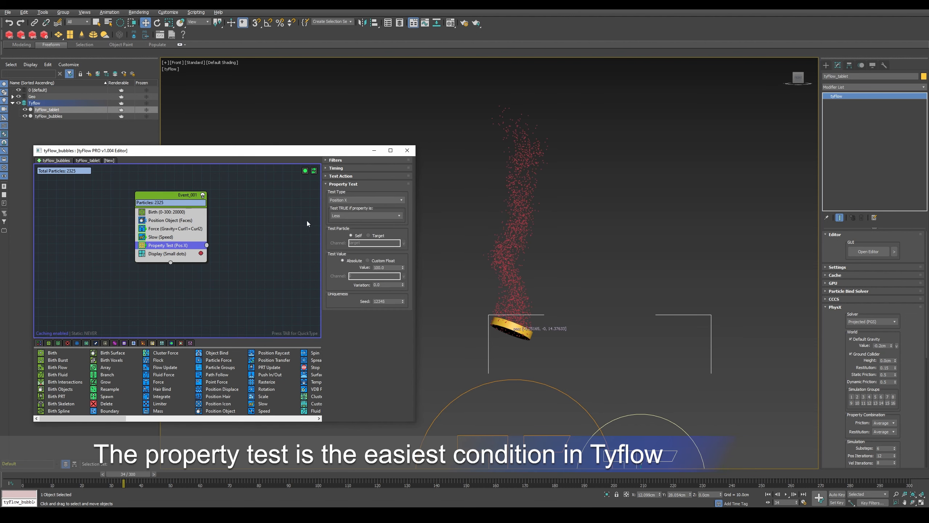
Step: Set the Property Test's type to Position Z and make it true when the property is Greater
{"action": "left_click", "coordinate": [358, 199]}
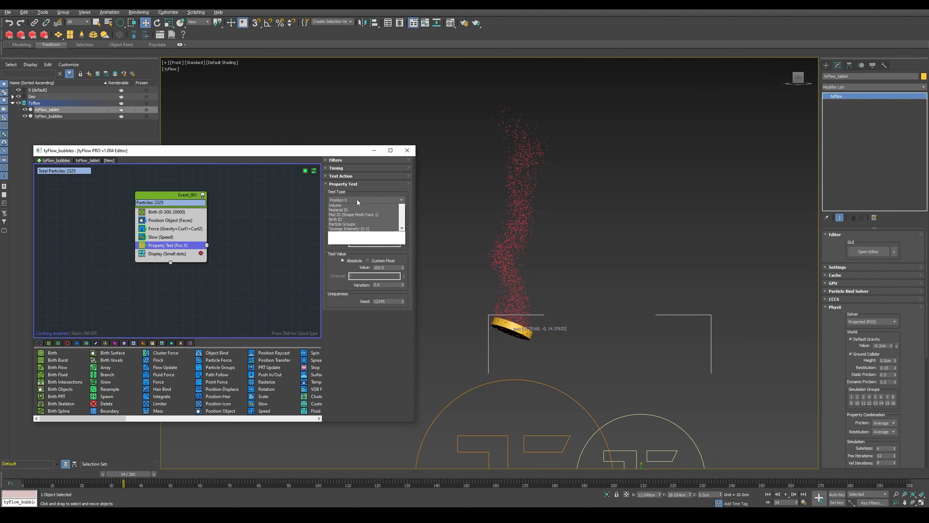
{"action": "left_click", "coordinate": [346, 217]}
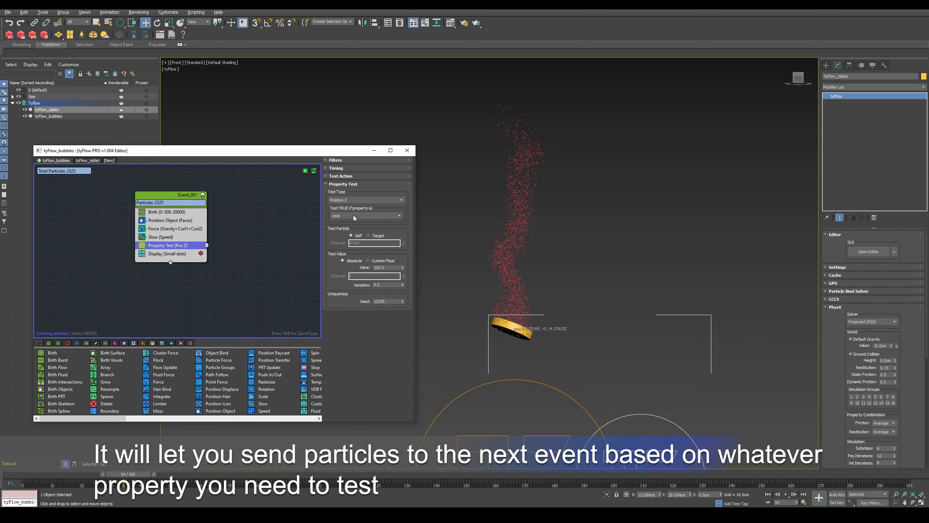
{"action": "left_click", "coordinate": [355, 216]}
{"action": "left_click", "coordinate": [344, 232]}
{"action": "left_click", "coordinate": [388, 267]}
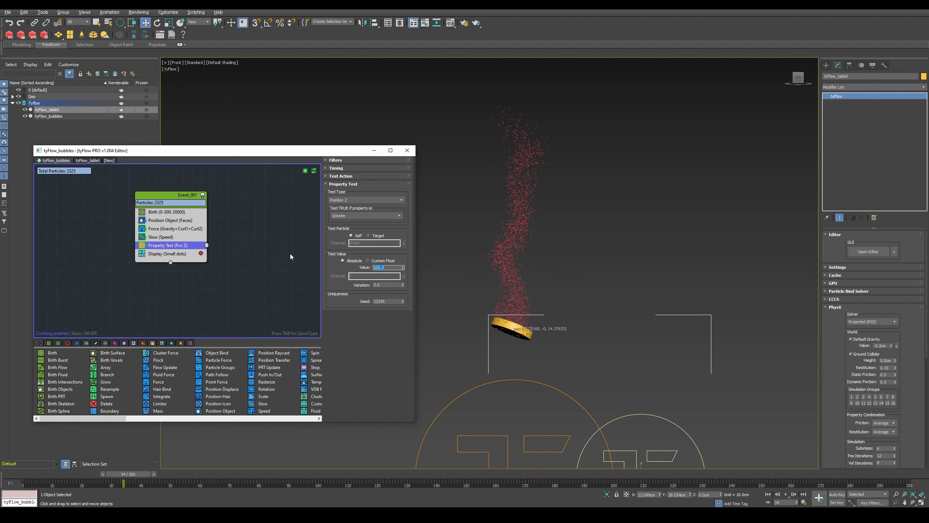
Step: Rename the bubbles flow's event to "Emitting bubbles"
{"action": "left_click_drag", "start_coordinate": [190, 198], "coordinate": [190, 194]}
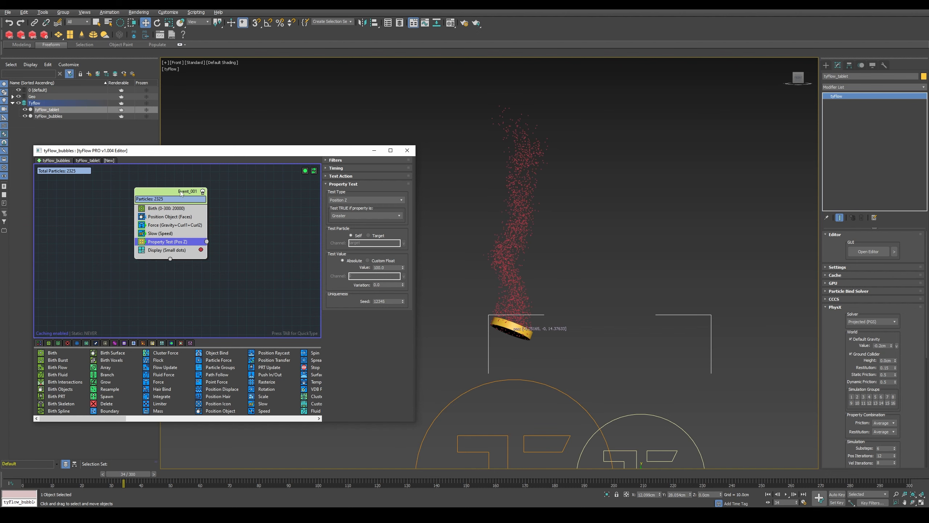
{"action": "right_click", "coordinate": [181, 193]}
{"action": "left_click", "coordinate": [212, 228]}
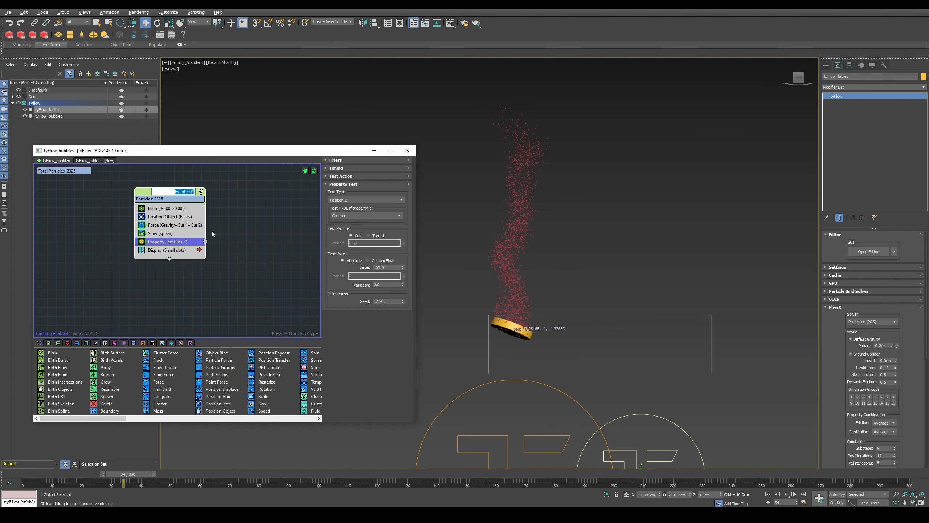
{"action": "type", "text": "Emitting bubbles"}
{"action": "key", "text": "Return"}
Step: Add a Display Data operator between the Slow and Property Test operators of the Emitting bubbles event
{"action": "middle_click_drag", "start_coordinate": [178, 276], "coordinate": [177, 280]}
{"action": "scroll", "coordinate": [537, 252], "scroll_direction": "up", "scroll_amount": 4}
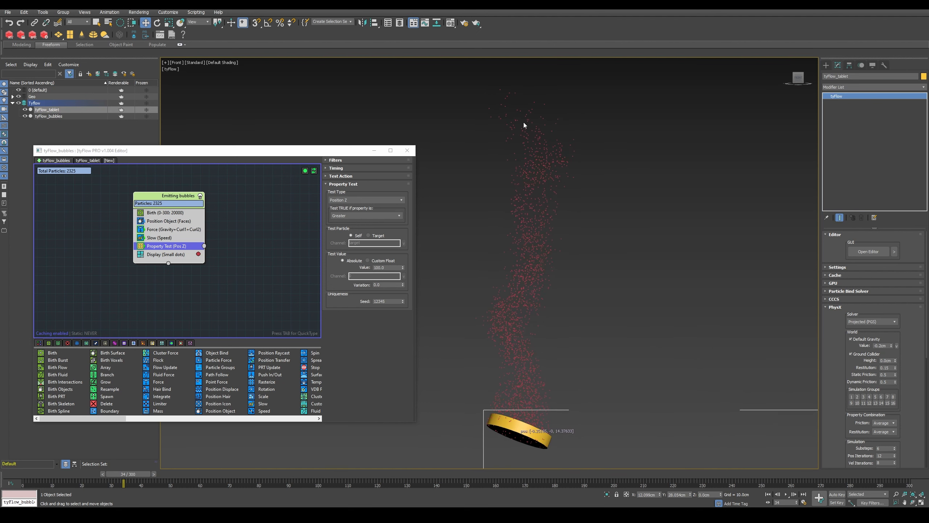
{"action": "left_click", "coordinate": [174, 237]}
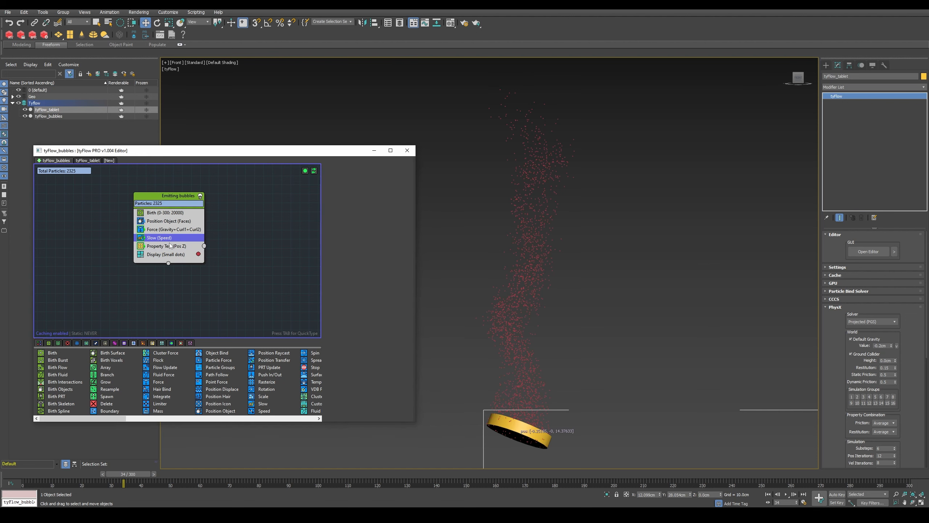
{"action": "key", "text": "Tab"}
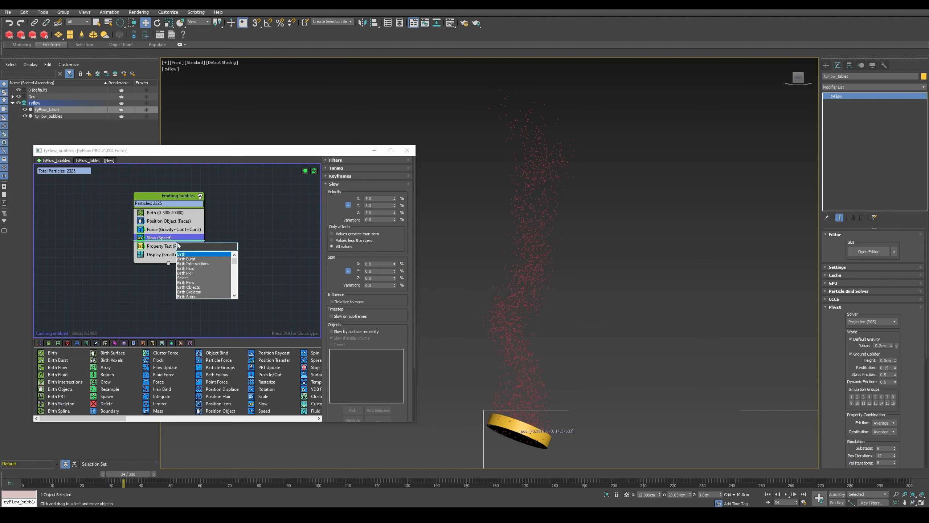
{"action": "type", "text": "displa"}
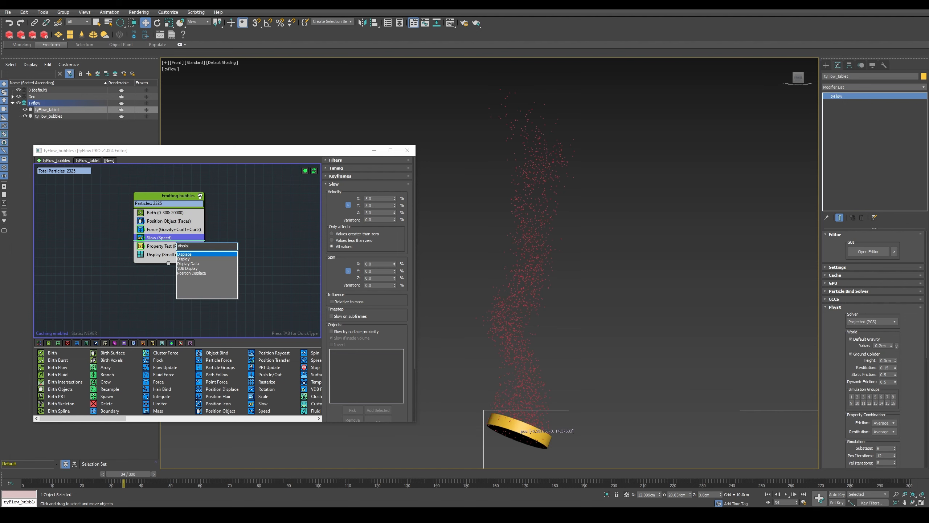
{"action": "key", "text": "Down"}
{"action": "key", "text": "Down"}
{"action": "key", "text": "Return"}
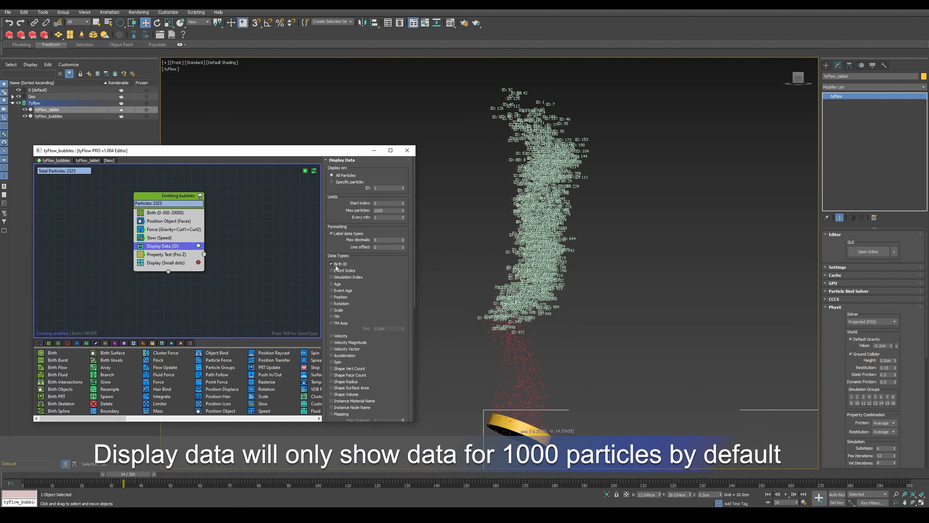
Step: Make the Display Data operator show Position instead of Birth ID for the particles
{"action": "left_click", "coordinate": [335, 267]}
{"action": "scroll", "coordinate": [376, 278], "scroll_direction": "down", "scroll_amount": 1}
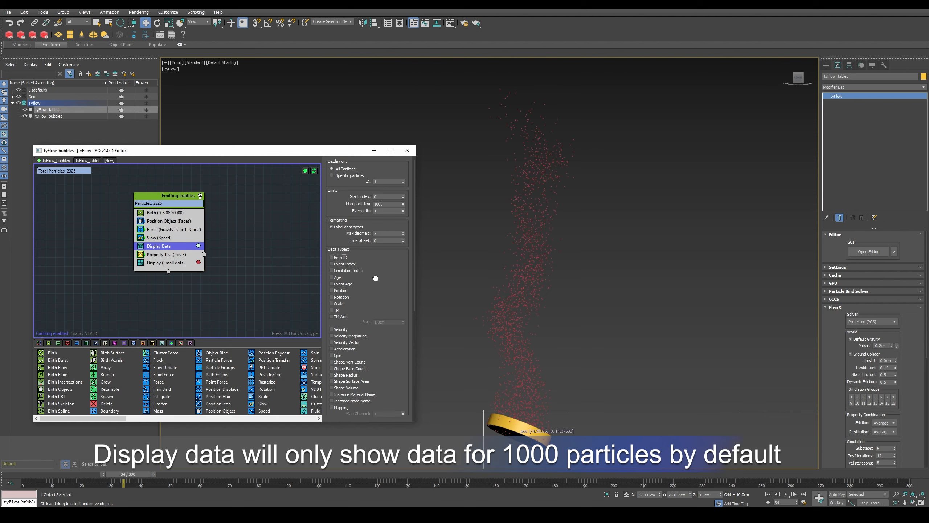
{"action": "scroll", "coordinate": [375, 278], "scroll_direction": "down", "scroll_amount": 3}
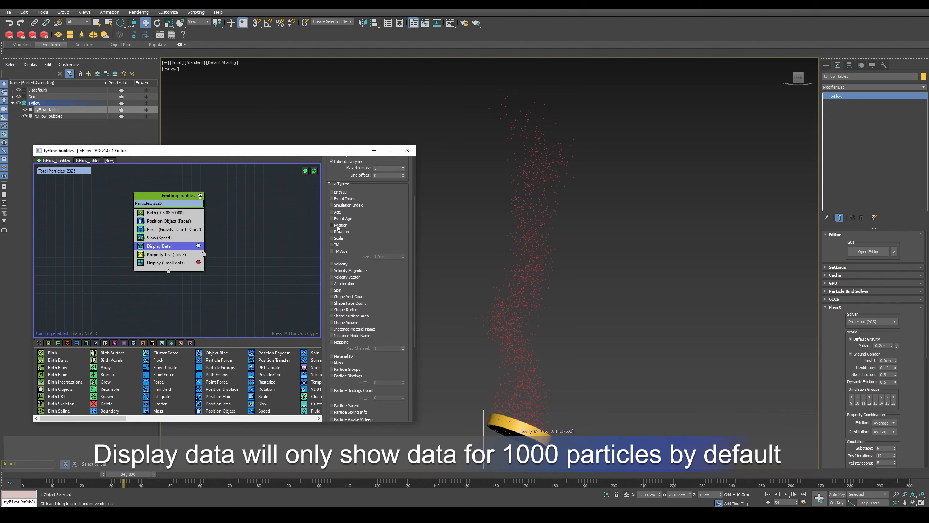
{"action": "left_click", "coordinate": [332, 225]}
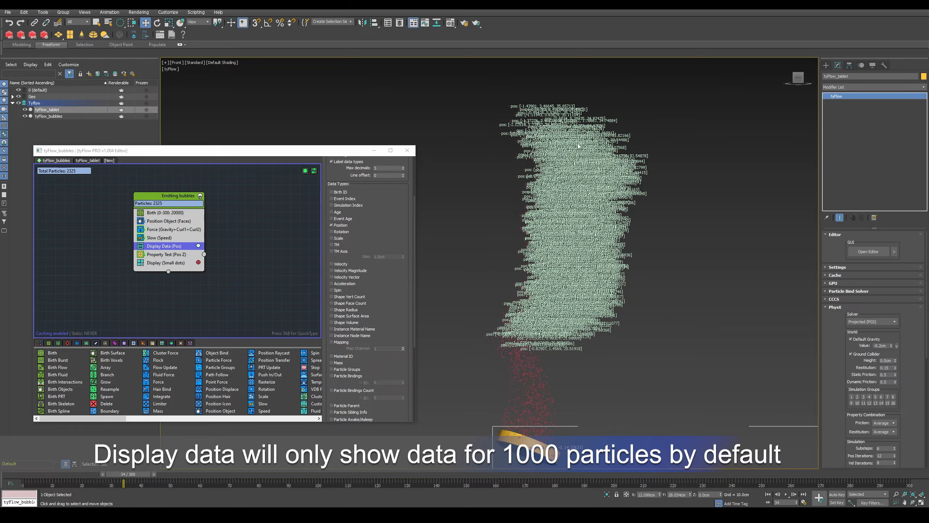
Step: Examine the particles' Z positions in the viewport to find a suitable height for the Property Test
{"action": "scroll", "coordinate": [527, 130], "scroll_direction": "up", "scroll_amount": 4}
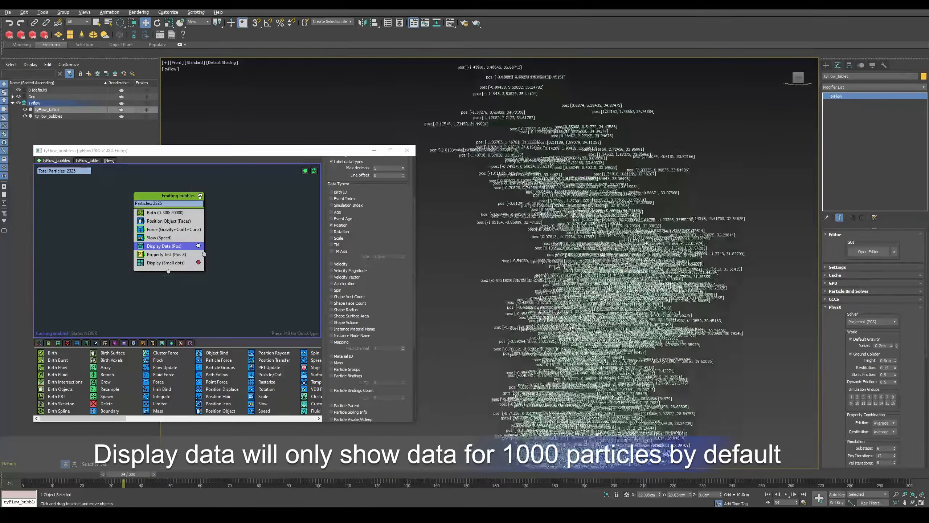
{"action": "scroll", "coordinate": [538, 181], "scroll_direction": "up", "scroll_amount": 3}
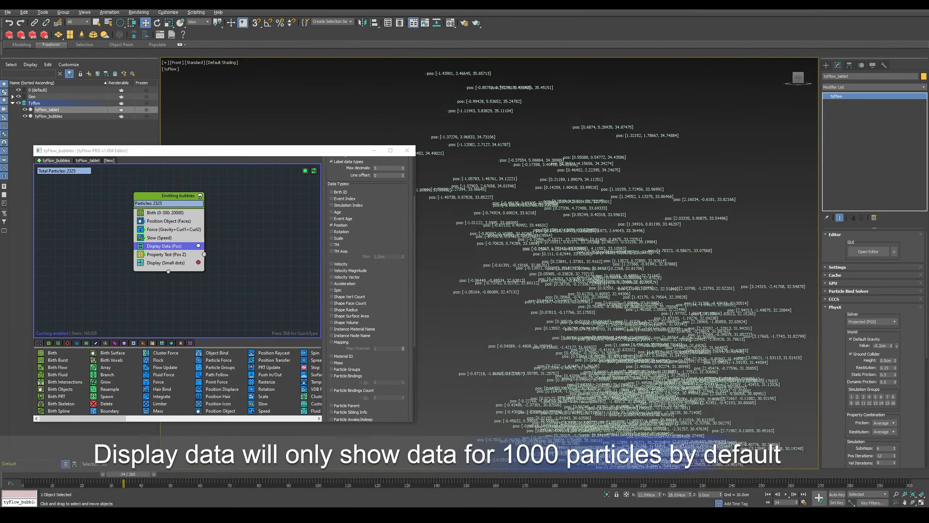
{"action": "scroll", "coordinate": [556, 171], "scroll_direction": "down", "scroll_amount": 7}
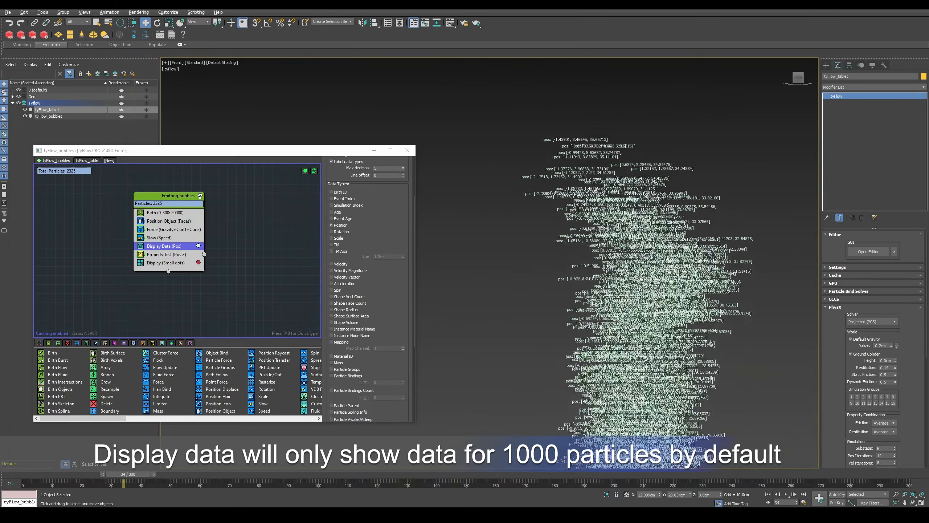
{"action": "scroll", "coordinate": [564, 195], "scroll_direction": "up", "scroll_amount": 3}
{"action": "scroll", "coordinate": [564, 197], "scroll_direction": "down", "scroll_amount": 5}
{"action": "scroll", "coordinate": [571, 172], "scroll_direction": "up", "scroll_amount": 2}
{"action": "scroll", "coordinate": [571, 173], "scroll_direction": "up", "scroll_amount": 8}
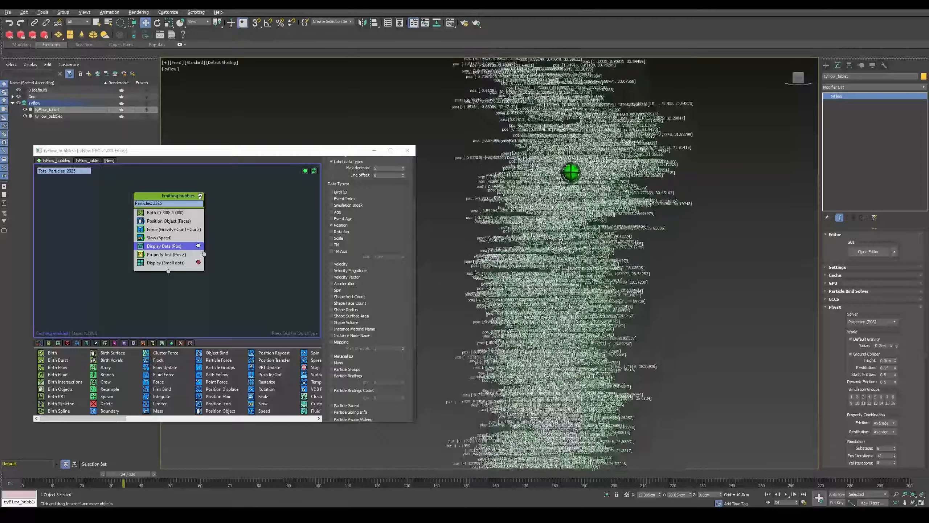
{"action": "scroll", "coordinate": [528, 111], "scroll_direction": "up", "scroll_amount": 4}
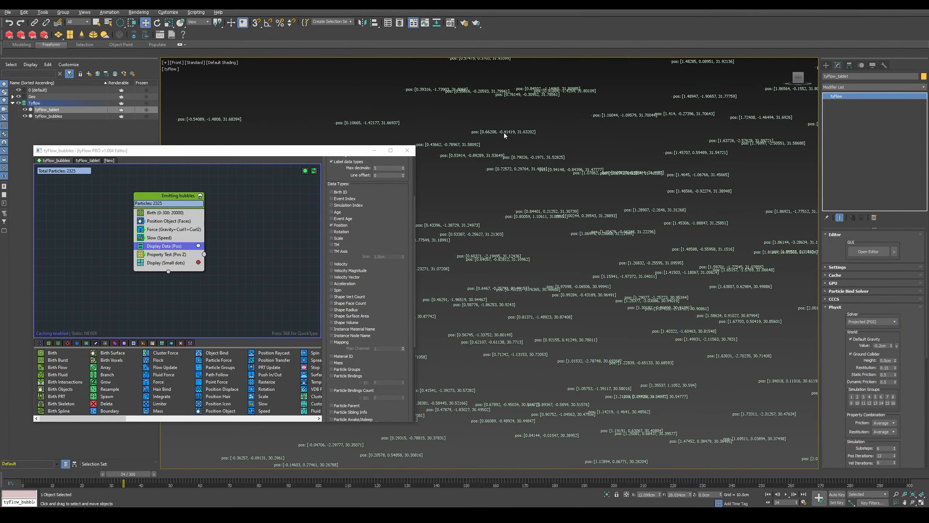
Step: Disable the Display Data operator and set the Property Test's value to 30
{"action": "left_click", "coordinate": [141, 246]}
{"action": "left_click", "coordinate": [169, 254]}
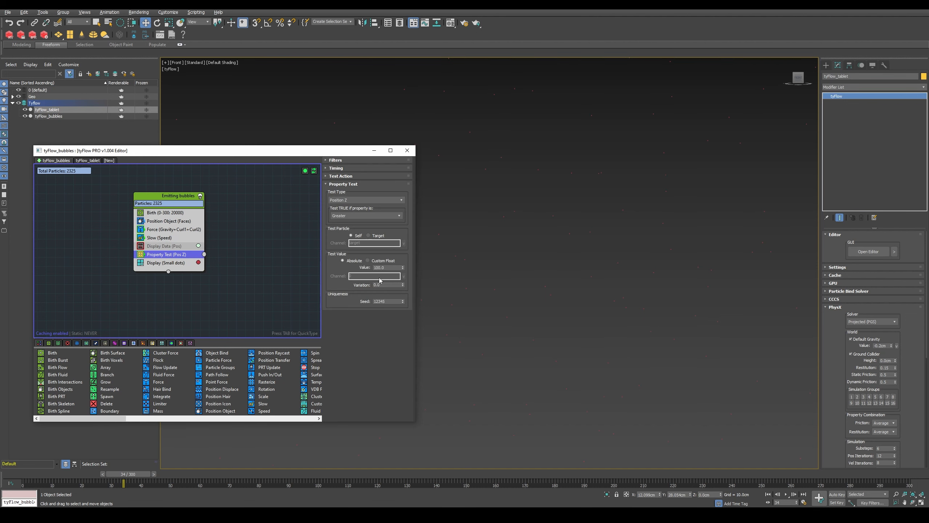
{"action": "double_click", "coordinate": [378, 269]}
{"action": "scroll", "coordinate": [488, 240], "scroll_direction": "down", "scroll_amount": 5}
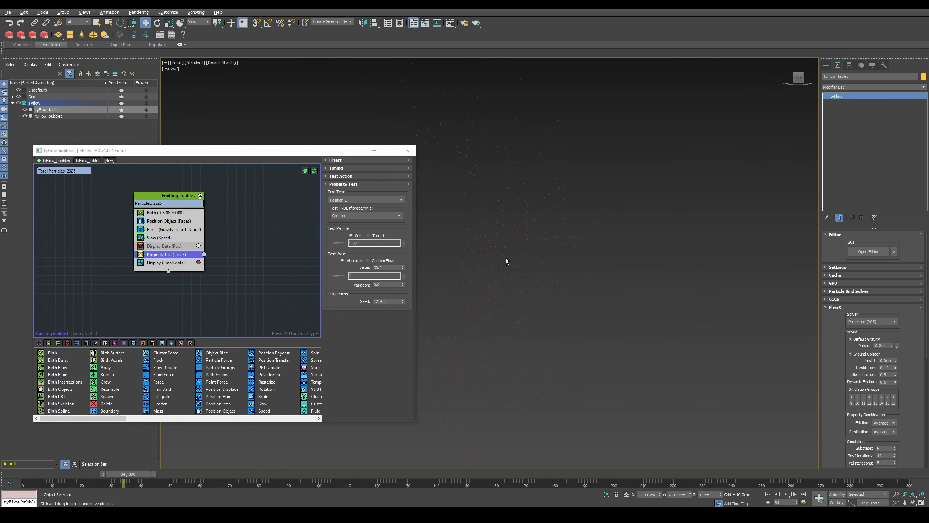
{"action": "scroll", "coordinate": [506, 212], "scroll_direction": "down", "scroll_amount": 5}
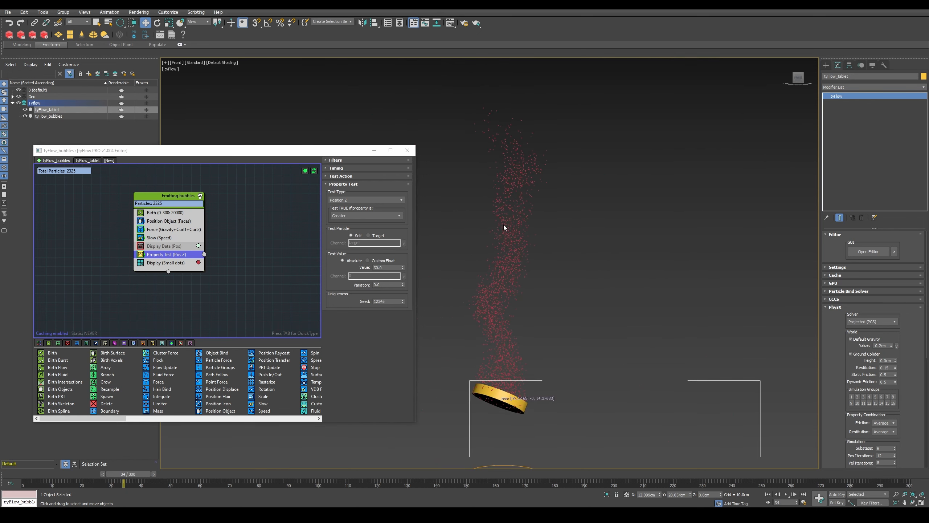
Step: Connect the Property Test's output to a new event beside it and scrub the timeline to check the particle hand-off
{"action": "mouse_move", "coordinate": [204, 254]}
{"action": "left_mouse_down"}
{"action": "mouse_move", "coordinate": [219, 262]}
{"action": "mouse_move", "coordinate": [236, 250]}
{"action": "mouse_move", "coordinate": [219, 276]}
{"action": "mouse_move", "coordinate": [229, 276]}
{"action": "left_mouse_up"}
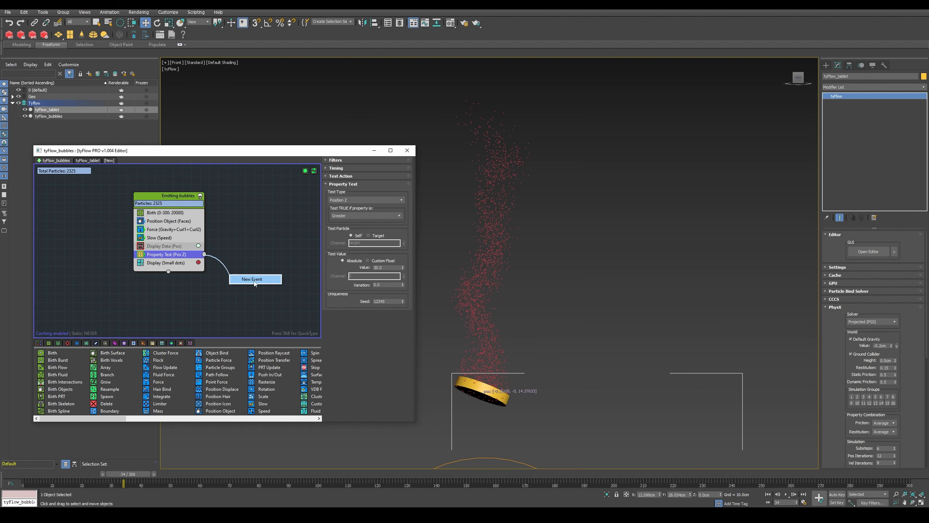
{"action": "left_click", "coordinate": [212, 258]}
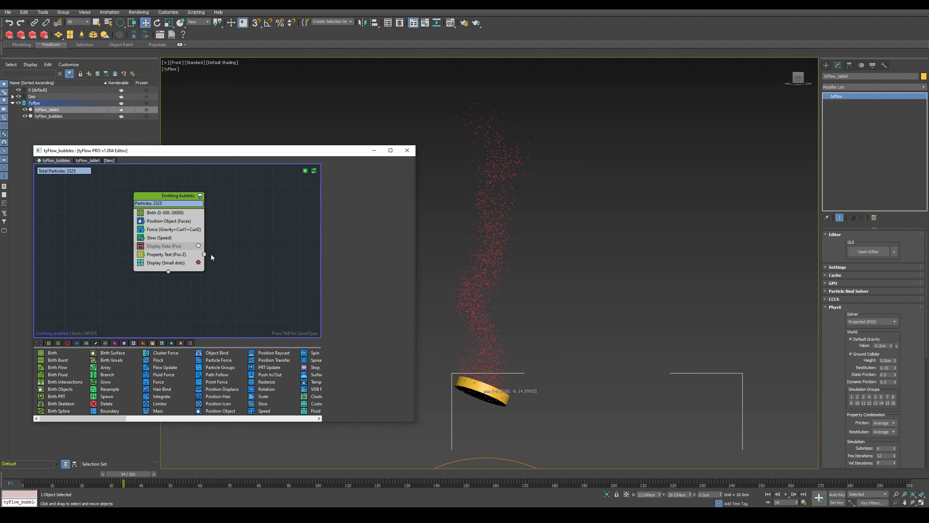
{"action": "left_click_drag", "start_coordinate": [204, 255], "coordinate": [234, 270]}
{"action": "left_click", "coordinate": [252, 276]}
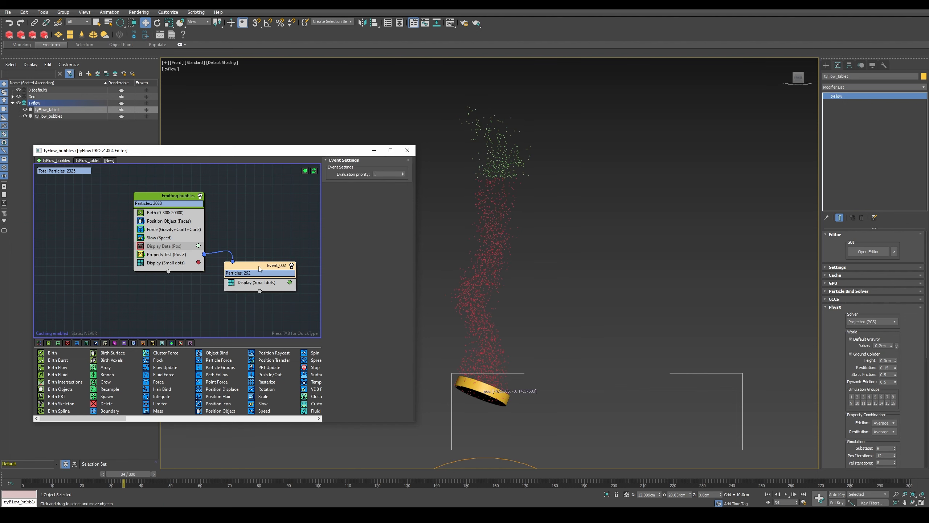
{"action": "left_click_drag", "start_coordinate": [258, 265], "coordinate": [263, 264]}
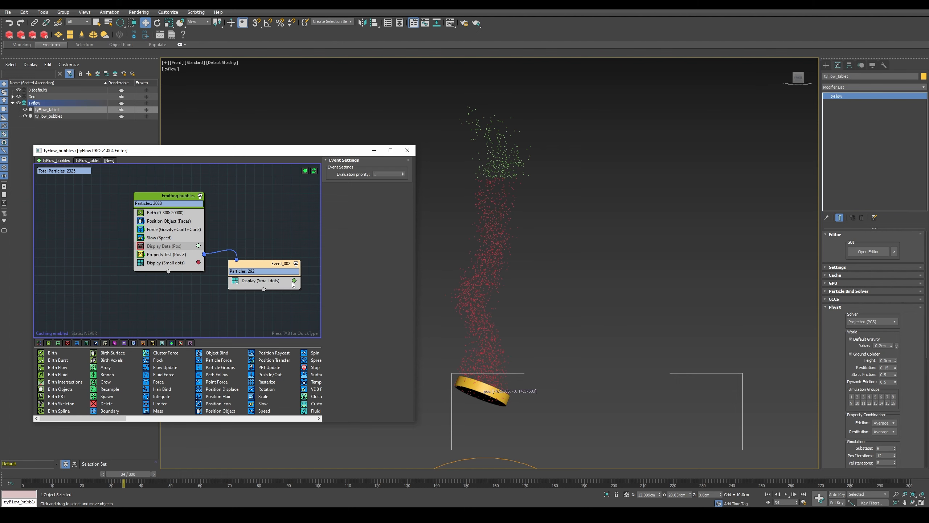
{"action": "mouse_move", "coordinate": [128, 474]}
{"action": "left_mouse_down"}
{"action": "mouse_move", "coordinate": [48, 473]}
{"action": "mouse_move", "coordinate": [160, 472]}
{"action": "mouse_move", "coordinate": [126, 469]}
{"action": "mouse_move", "coordinate": [138, 467]}
{"action": "left_mouse_up"}
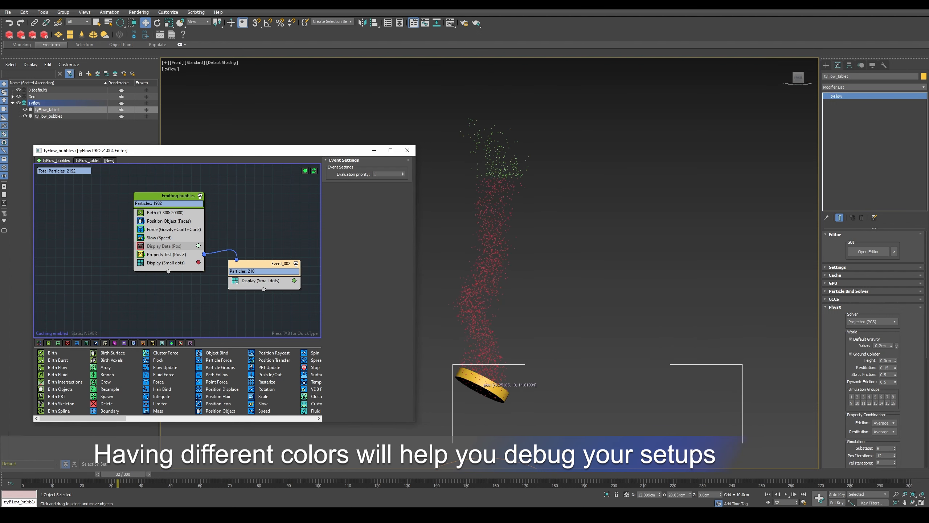
Step: Add a Force operator to the second event and set its built-in gravity strength to -0.1 cm
{"action": "key", "text": "Tab"}
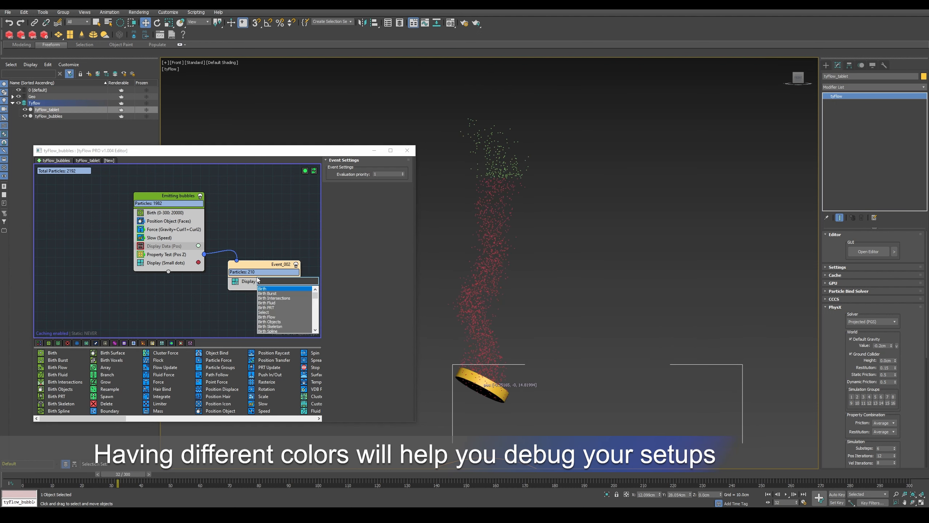
{"action": "type", "text": "force"}
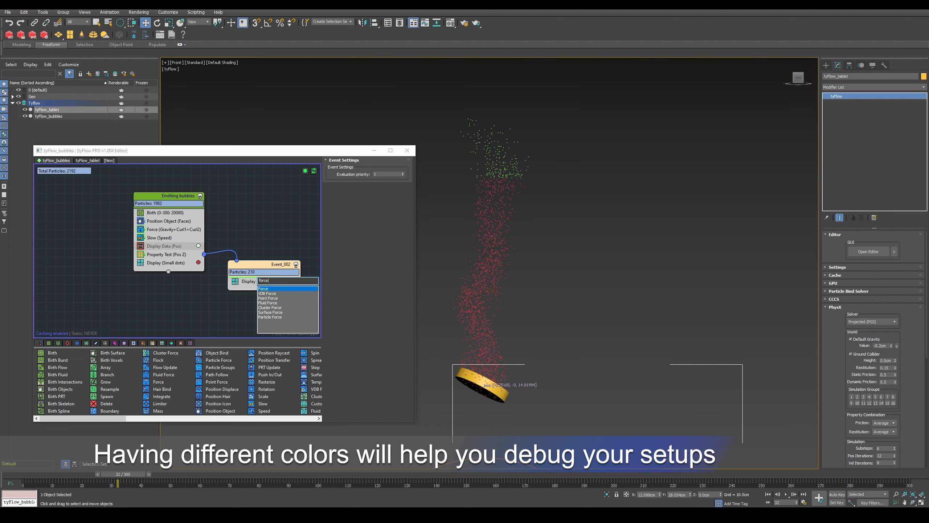
{"action": "key", "text": "Return"}
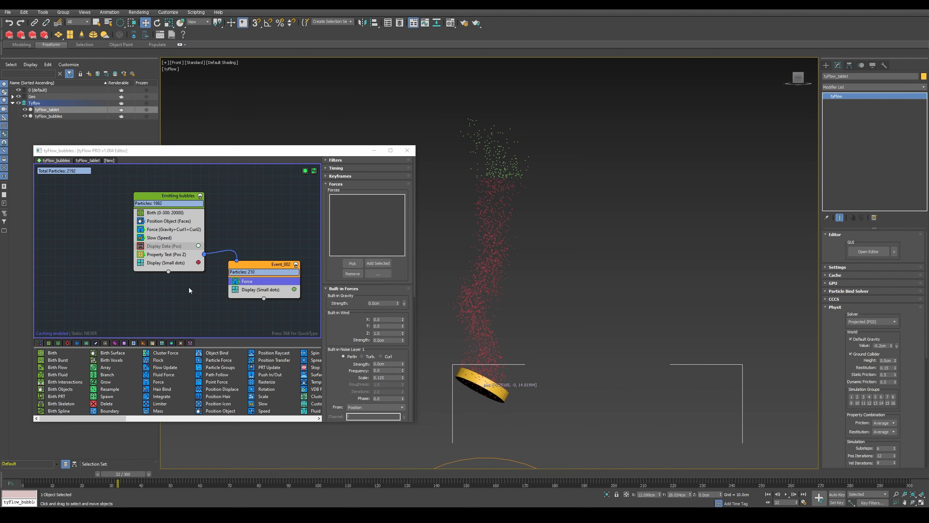
{"action": "left_click", "coordinate": [382, 303]}
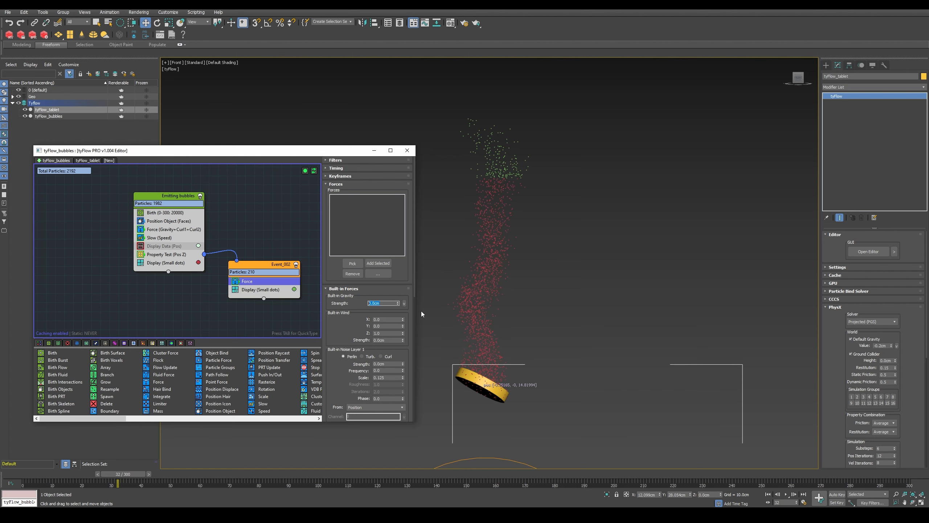
{"action": "type", "text": "-"}
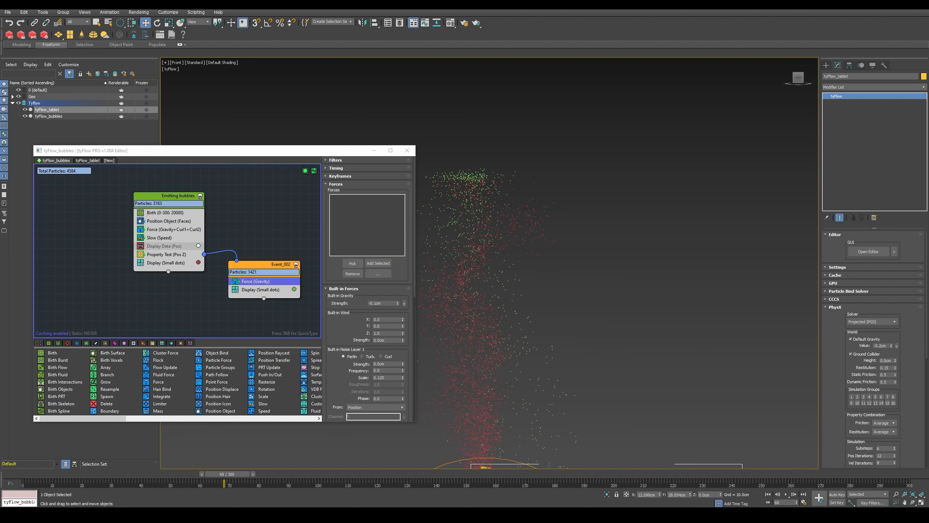
Step: Add a Slow operator below the gravity force in the second event, with velocity slowed by 75% on all axes
{"action": "key", "text": "Tab"}
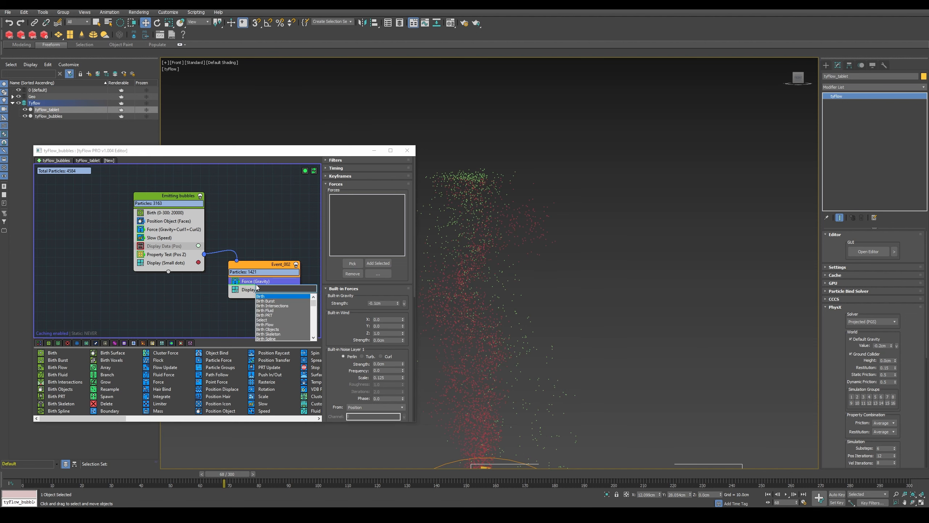
{"action": "type", "text": "slow"}
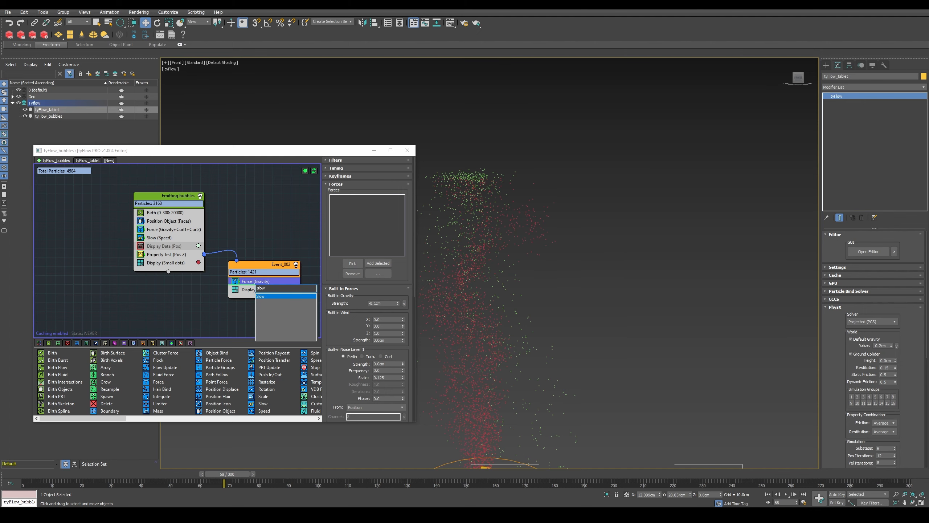
{"action": "key", "text": "Return"}
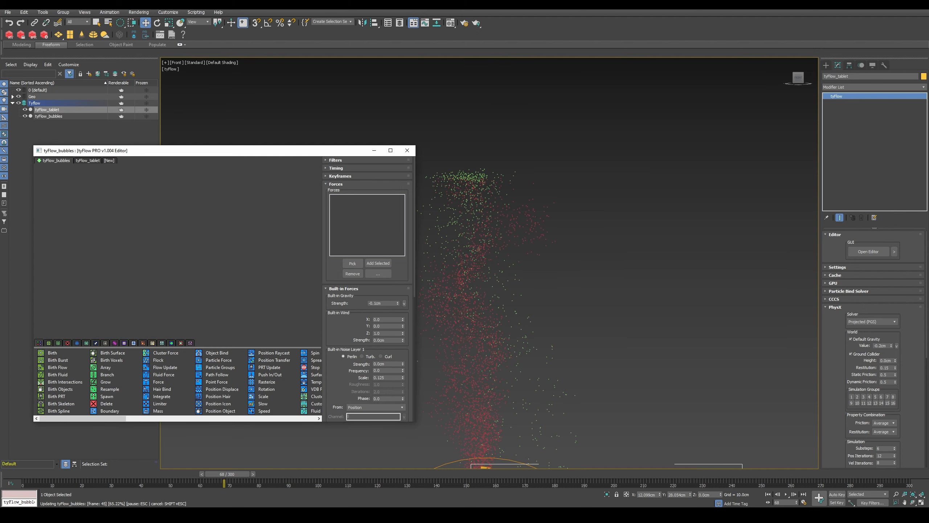
{"action": "left_click", "coordinate": [370, 198]}
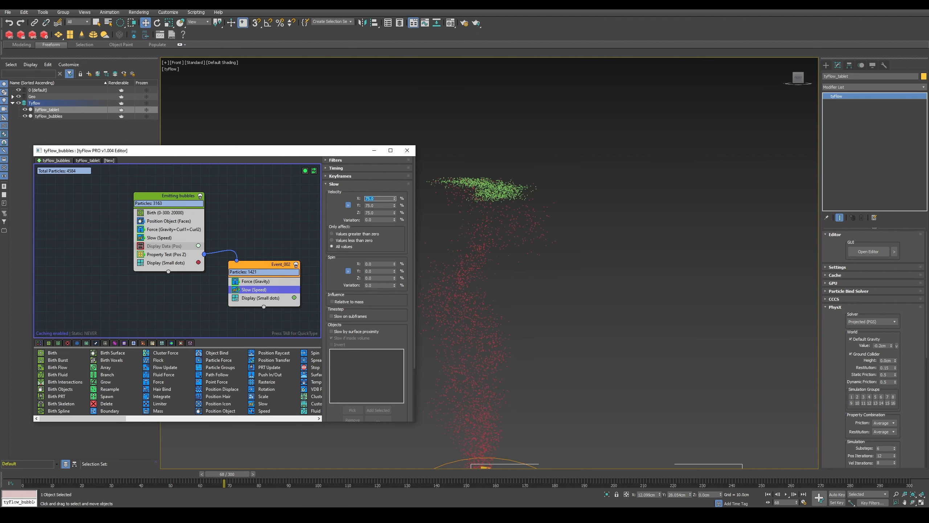
Step: Scrub the timeline and check how the second event's particles gather at the height threshold
{"action": "left_click_drag", "start_coordinate": [52, 475], "coordinate": [159, 456]}
{"action": "middle_click_drag", "start_coordinate": [491, 336], "coordinate": [482, 356]}
{"action": "scroll", "coordinate": [525, 319], "scroll_direction": "up", "scroll_amount": 1}
{"action": "scroll", "coordinate": [526, 319], "scroll_direction": "up", "scroll_amount": 3}
{"action": "scroll", "coordinate": [531, 319], "scroll_direction": "down", "scroll_amount": 1}
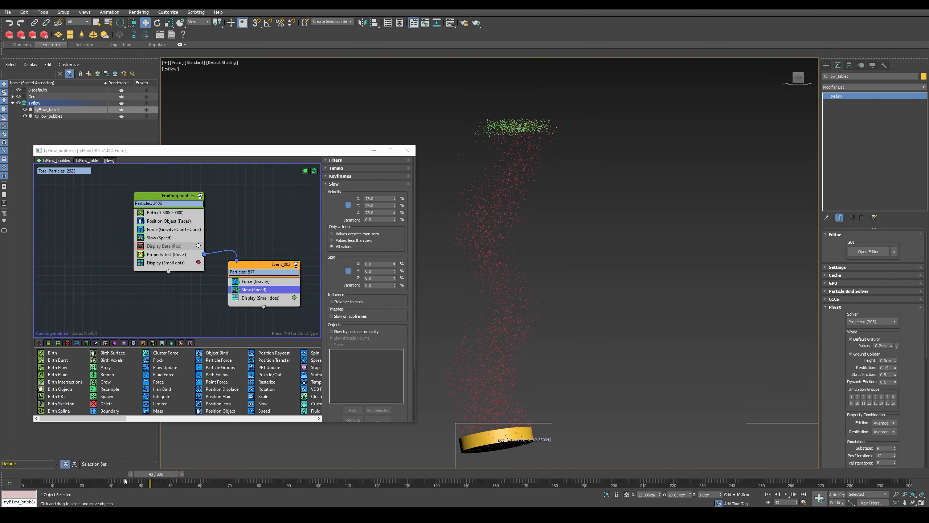
{"action": "left_click_drag", "start_coordinate": [35, 477], "coordinate": [110, 473]}
{"action": "key", "text": "w"}
{"action": "scroll", "coordinate": [514, 325], "scroll_direction": "down", "scroll_amount": 2}
{"action": "middle_click_drag", "start_coordinate": [512, 327], "coordinate": [517, 326]}
Step: Add a separate, second Force operator between the gravity force and the Slow operator in the second event
{"action": "left_click", "coordinate": [256, 287]}
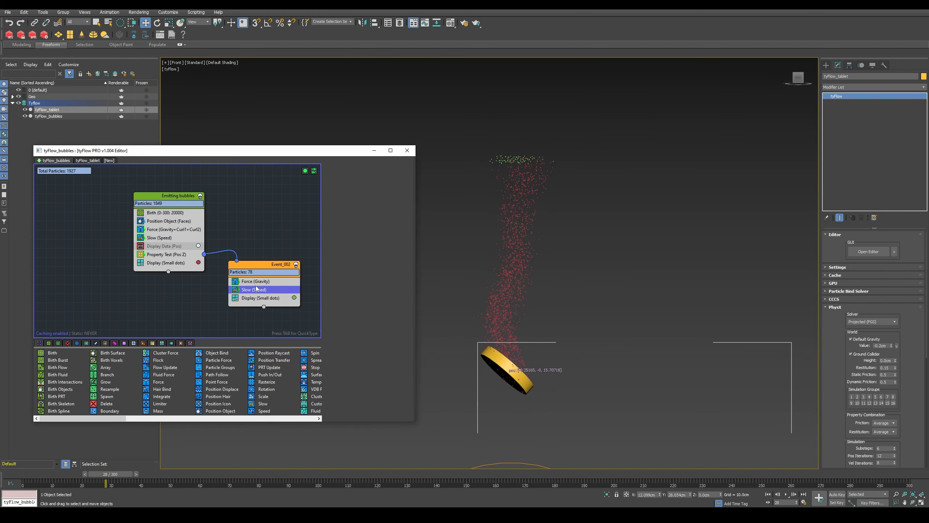
{"action": "key", "text": "Tab"}
{"action": "type", "text": "forc"}
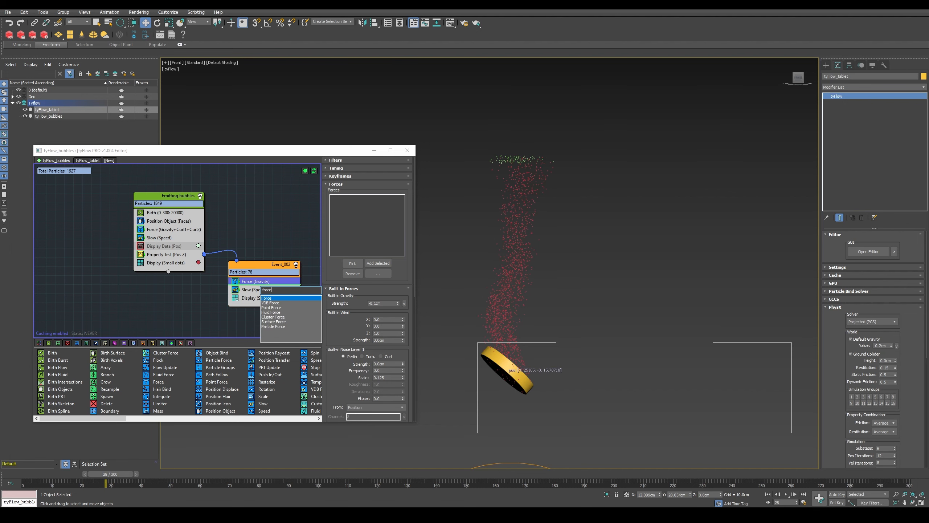
{"action": "key", "text": "Return"}
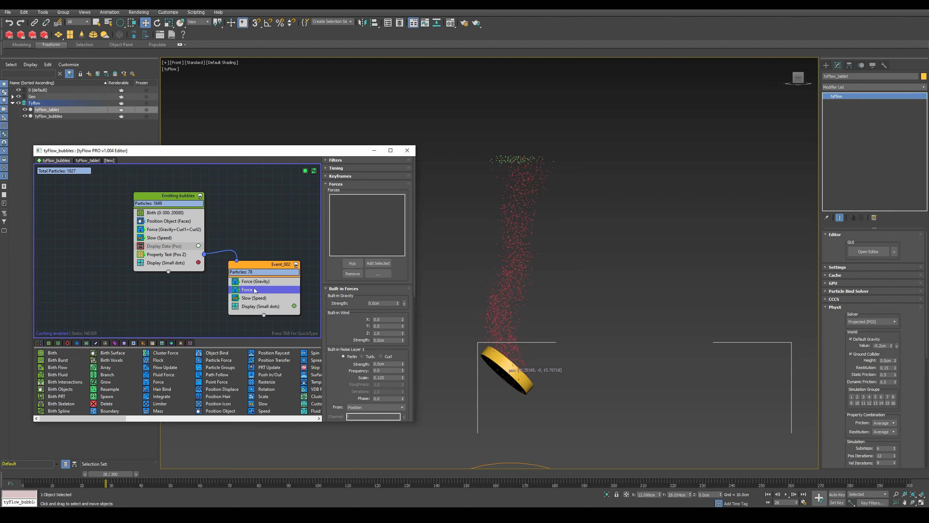
{"action": "left_click", "coordinate": [255, 282]}
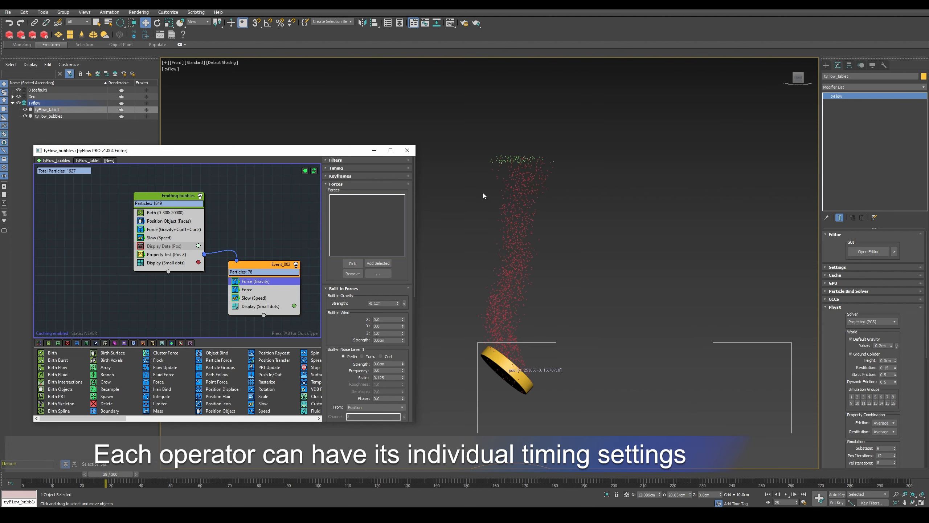
{"action": "left_click", "coordinate": [252, 289]}
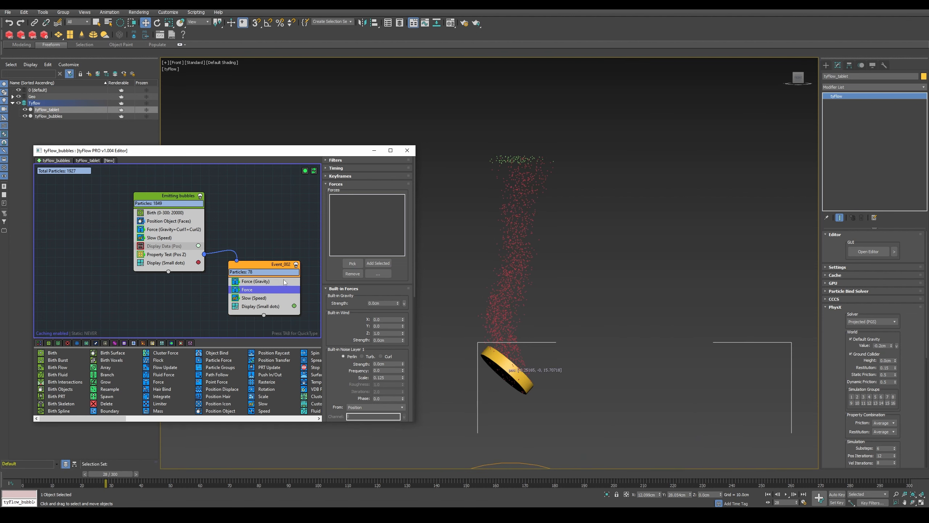
{"action": "right_click", "coordinate": [253, 289]}
{"action": "left_click", "coordinate": [246, 289]}
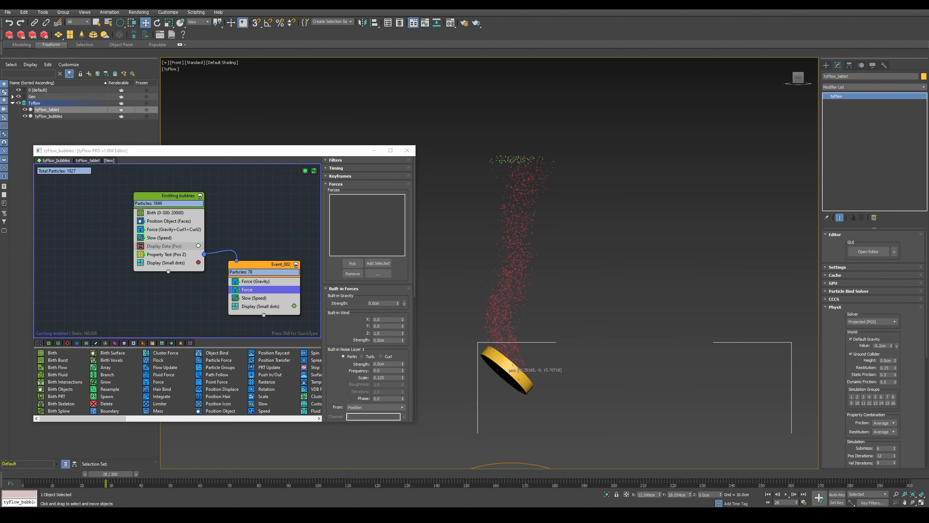
Step: Set the new Force operator's first noise layer to Curl with strength 0.2 cm, frequency 0.05 and scale 0.3
{"action": "scroll", "coordinate": [381, 314], "scroll_direction": "down", "scroll_amount": 2}
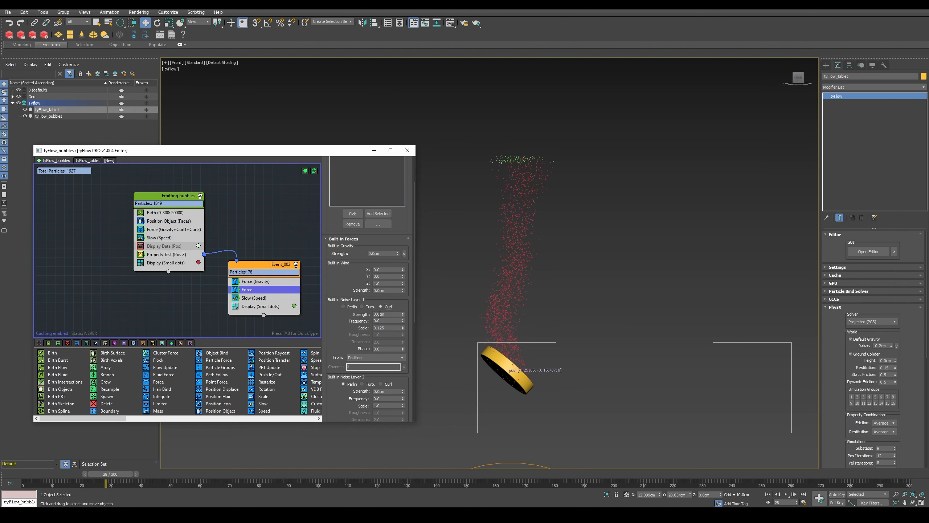
{"action": "left_click", "coordinate": [381, 307]}
{"action": "double_click", "coordinate": [379, 313]}
{"action": "type", "text": "0.2"}
{"action": "key", "text": "Return"}
{"action": "left_click", "coordinate": [400, 321]}
{"action": "type", "text": "5"}
{"action": "key", "text": "Return"}
{"action": "left_click_drag", "start_coordinate": [377, 328], "coordinate": [405, 329]}
{"action": "type", "text": "3"}
{"action": "key", "text": "Return"}
Step: Set the same Force operator's second noise layer to Curl with strength 0.1 cm and frequency 0.2
{"action": "scroll", "coordinate": [380, 296], "scroll_direction": "down", "scroll_amount": 3}
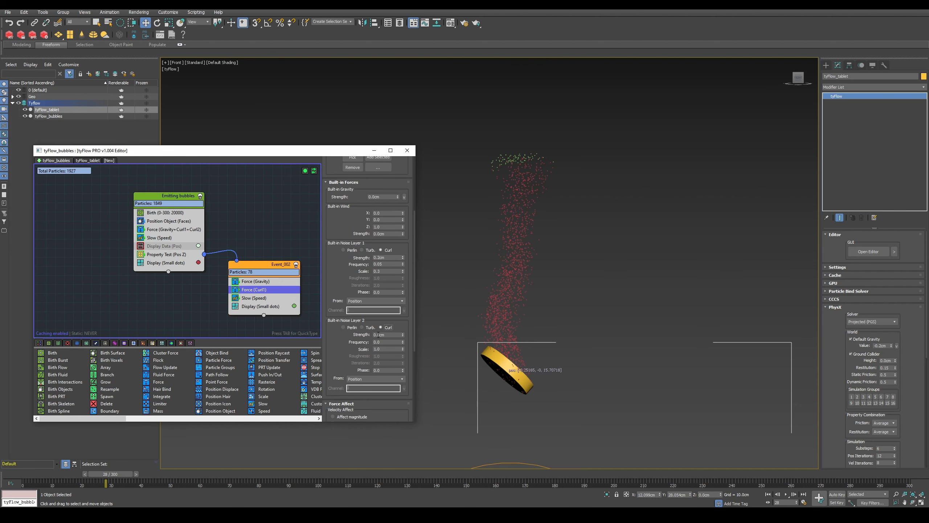
{"action": "double_click", "coordinate": [395, 334]}
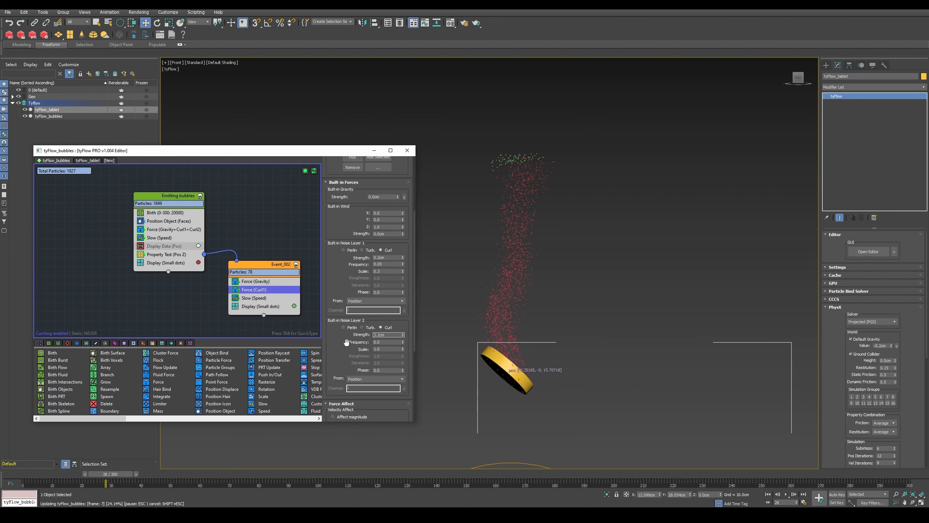
{"action": "type", "text": "0.1"}
{"action": "key", "text": "Return"}
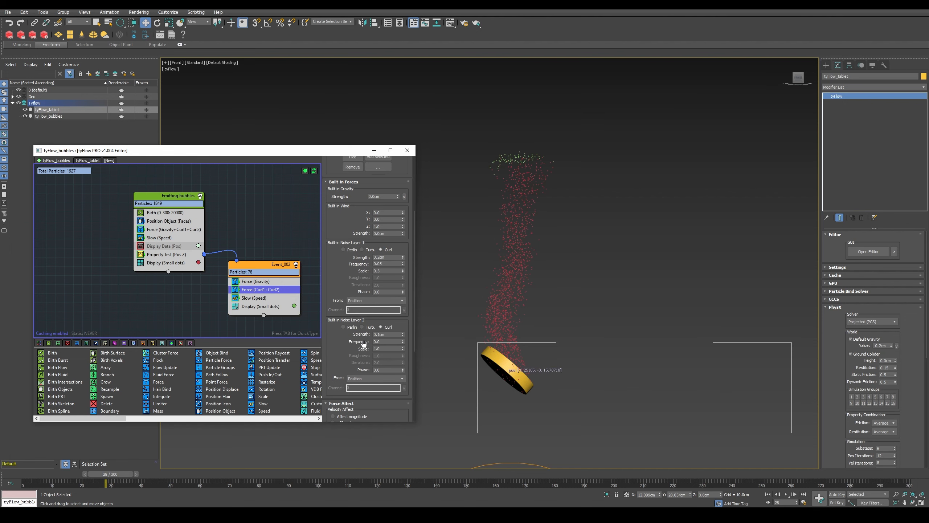
{"action": "double_click", "coordinate": [388, 342]}
{"action": "type", "text": "0.2"}
Step: Scrub the timeline and examine how high the second event's particles swirl relative to the intended water surface
{"action": "left_click_drag", "start_coordinate": [72, 471], "coordinate": [368, 419]}
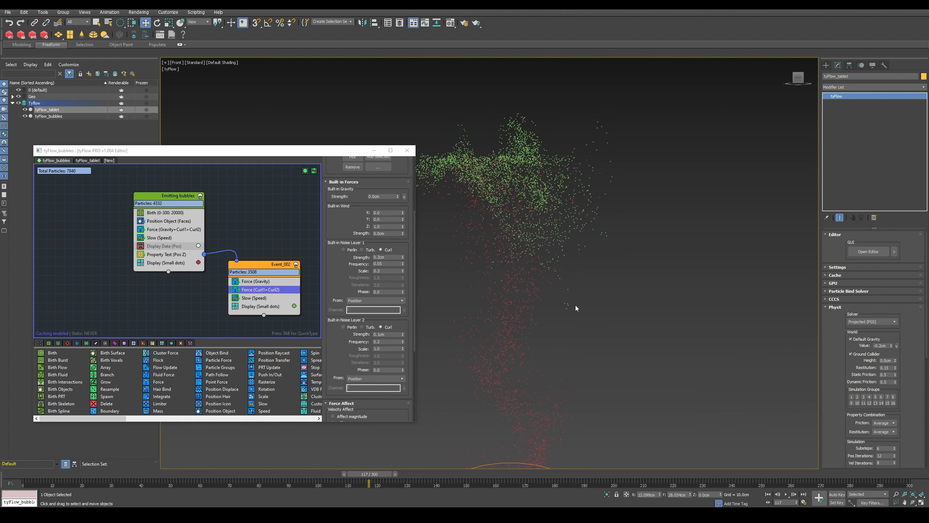
{"action": "left_click_drag", "start_coordinate": [41, 475], "coordinate": [223, 426]}
{"action": "mouse_move", "coordinate": [552, 153]}
{"action": "middle_mouse_down"}
{"action": "mouse_move", "coordinate": [558, 209]}
{"action": "mouse_move", "coordinate": [549, 145]}
{"action": "middle_mouse_up"}
{"action": "scroll", "coordinate": [557, 209], "scroll_direction": "up", "scroll_amount": 1}
{"action": "scroll", "coordinate": [557, 209], "scroll_direction": "up", "scroll_amount": 1}
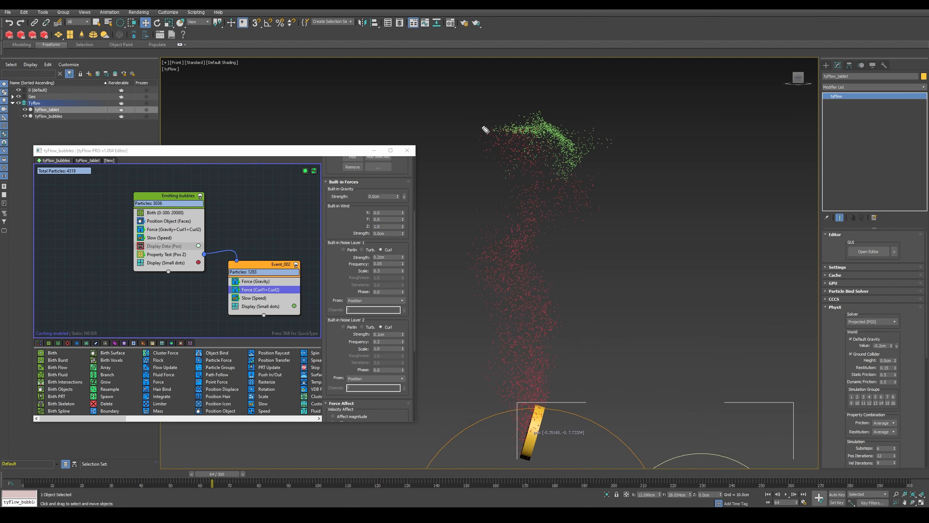
{"action": "left_click_drag", "start_coordinate": [362, 124], "coordinate": [730, 121]}
{"action": "mouse_move", "coordinate": [224, 475]}
{"action": "left_mouse_down"}
{"action": "mouse_move", "coordinate": [385, 467]}
{"action": "mouse_move", "coordinate": [246, 460]}
{"action": "mouse_move", "coordinate": [372, 448]}
{"action": "mouse_move", "coordinate": [174, 456]}
{"action": "mouse_move", "coordinate": [350, 435]}
{"action": "left_mouse_up"}
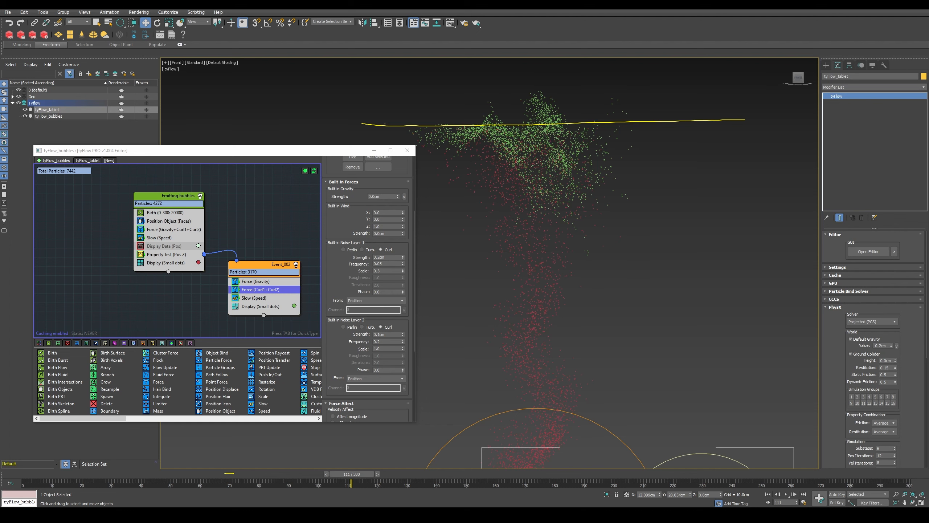
Step: Draw a large rectangular plane around the bubble column in the Top view
{"action": "left_click", "coordinate": [826, 65]}
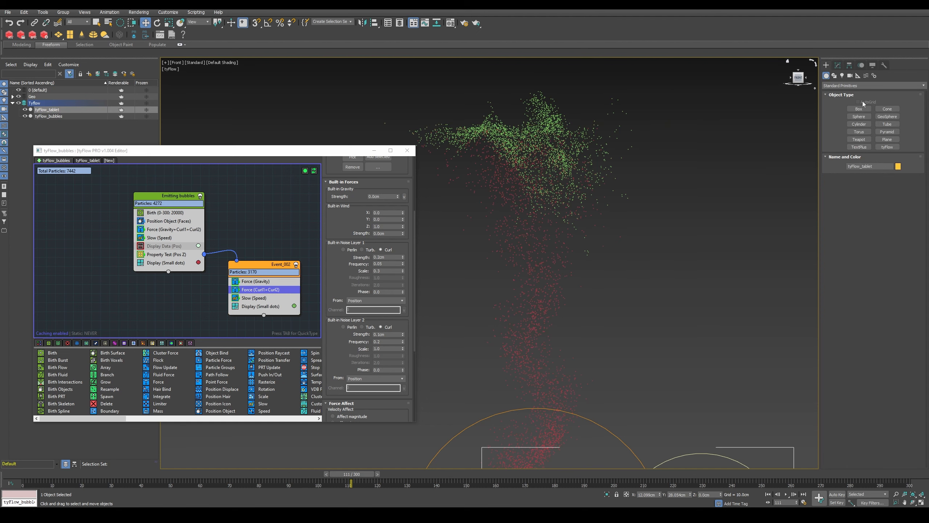
{"action": "key", "text": "t"}
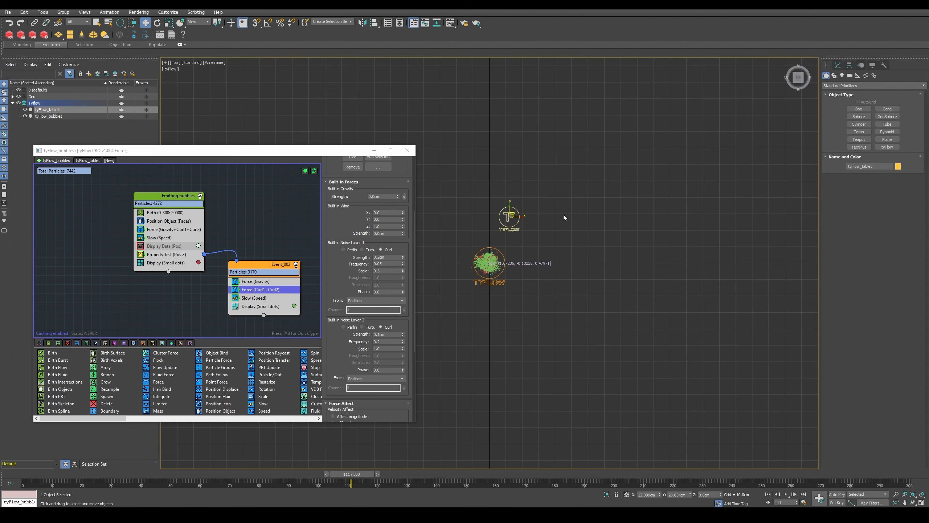
{"action": "middle_click_drag", "start_coordinate": [564, 216], "coordinate": [601, 206]}
{"action": "scroll", "coordinate": [594, 234], "scroll_direction": "up", "scroll_amount": 4}
{"action": "middle_click_drag", "start_coordinate": [589, 249], "coordinate": [593, 223]}
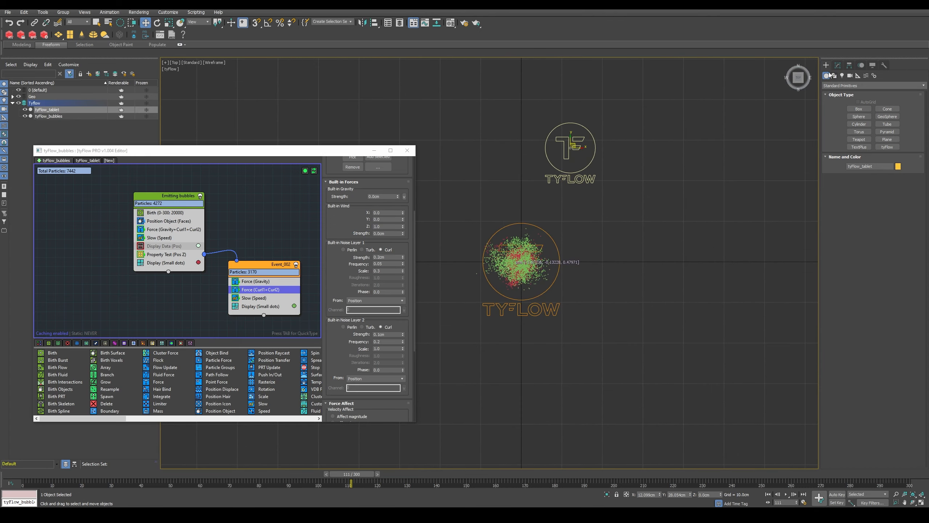
{"action": "left_click", "coordinate": [887, 139]}
{"action": "middle_click_drag", "start_coordinate": [689, 168], "coordinate": [779, 166]}
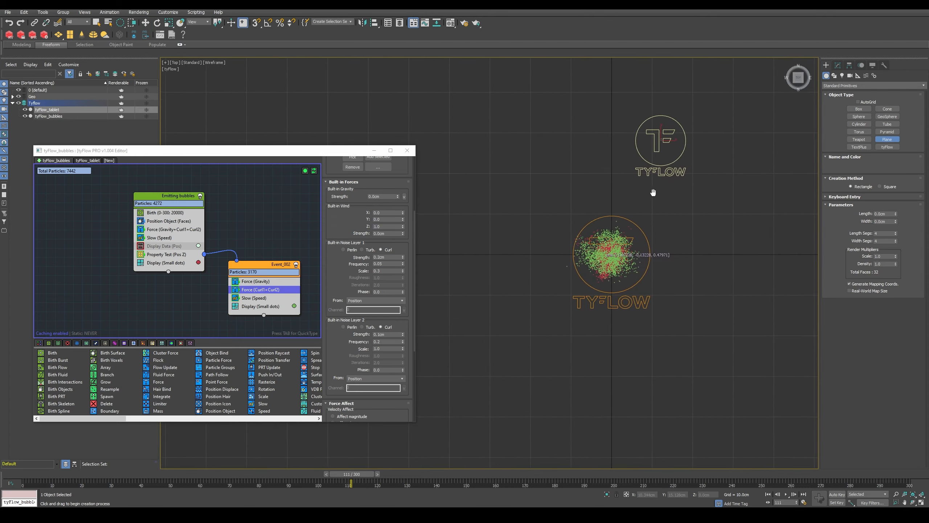
{"action": "scroll", "coordinate": [553, 191], "scroll_direction": "down", "scroll_amount": 2}
{"action": "left_click_drag", "start_coordinate": [459, 99], "coordinate": [616, 213]}
{"action": "left_click_drag", "start_coordinate": [657, 254], "coordinate": [767, 371]}
Step: Raise the plane to a height of about 30 cm, crossing the upper particles as seen from the front
{"action": "middle_click_drag", "start_coordinate": [709, 343], "coordinate": [727, 258], "text": "alt"}
{"action": "key", "text": "w"}
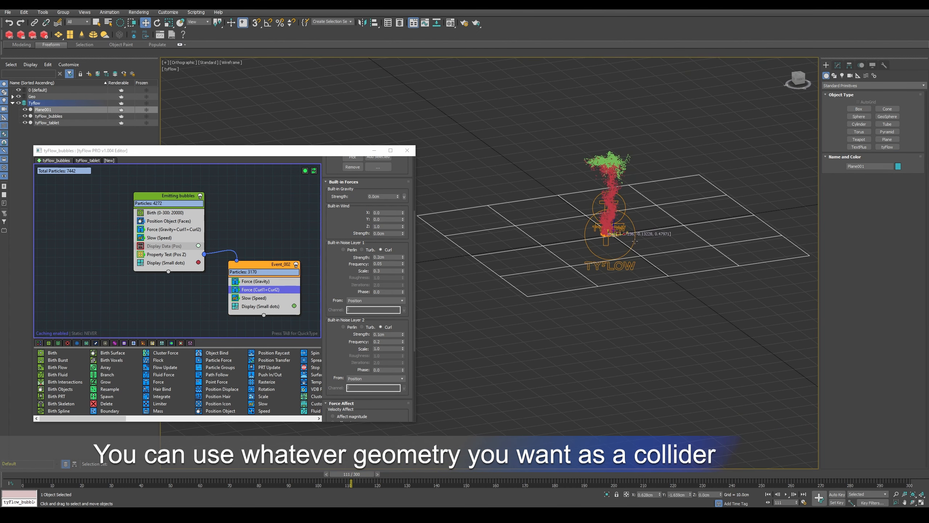
{"action": "middle_click_drag", "start_coordinate": [614, 225], "coordinate": [582, 262]}
{"action": "left_click_drag", "start_coordinate": [581, 262], "coordinate": [600, 196]}
{"action": "key", "text": "f"}
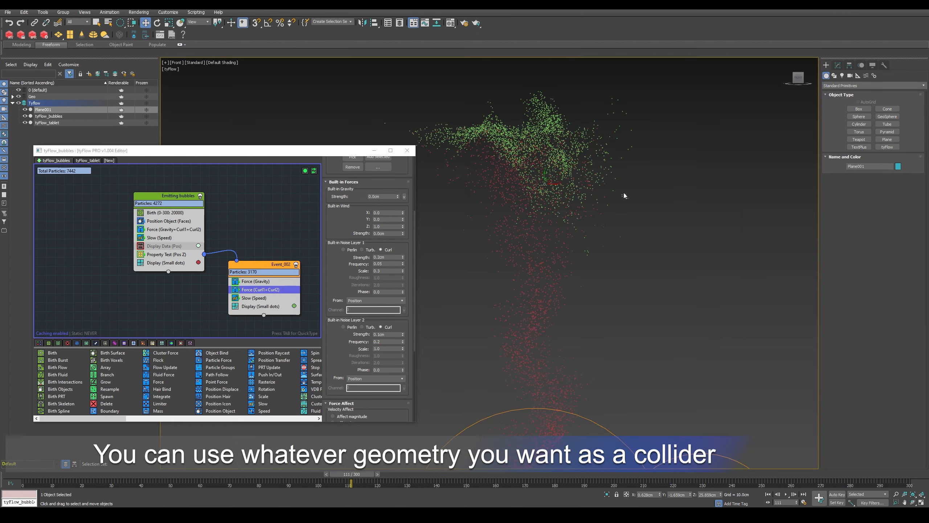
{"action": "scroll", "coordinate": [591, 208], "scroll_direction": "down", "scroll_amount": 4}
{"action": "scroll", "coordinate": [592, 209], "scroll_direction": "up", "scroll_amount": 1}
{"action": "key", "text": "F3"}
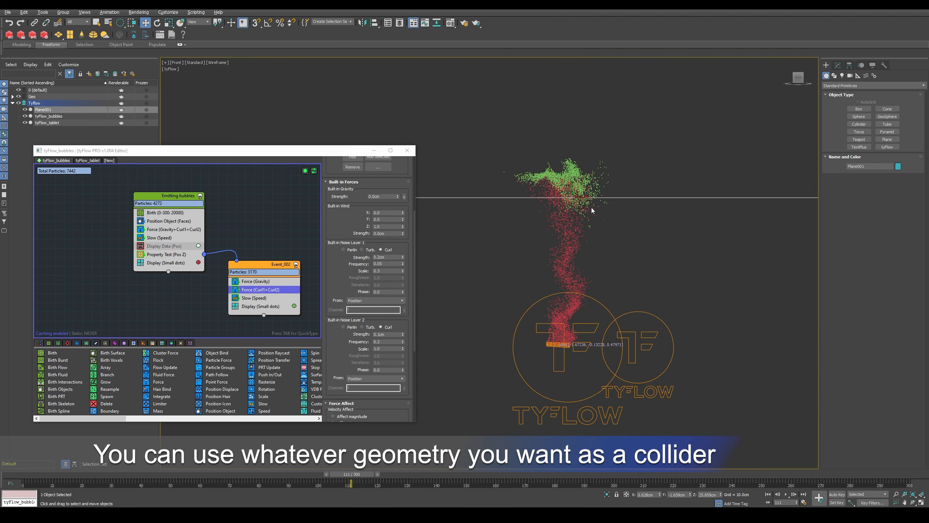
{"action": "scroll", "coordinate": [567, 189], "scroll_direction": "up", "scroll_amount": 4}
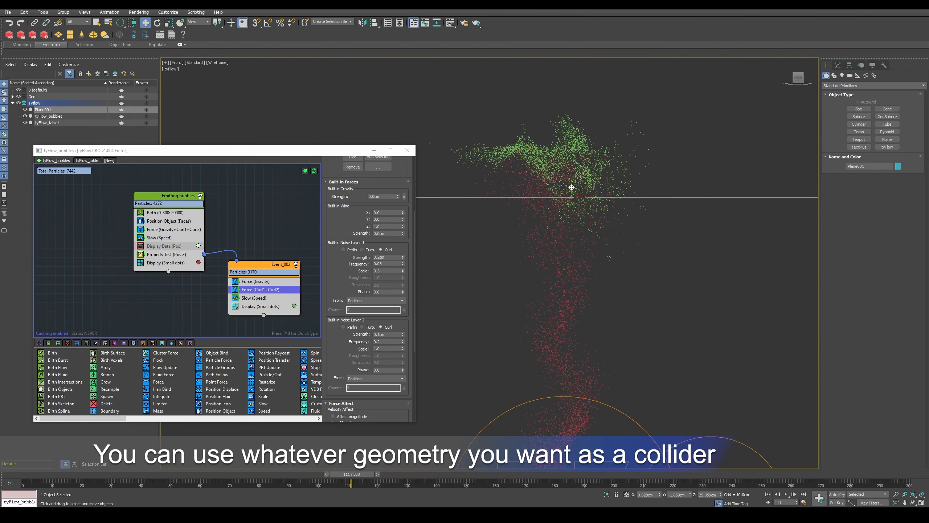
{"action": "left_click_drag", "start_coordinate": [573, 145], "coordinate": [573, 133]}
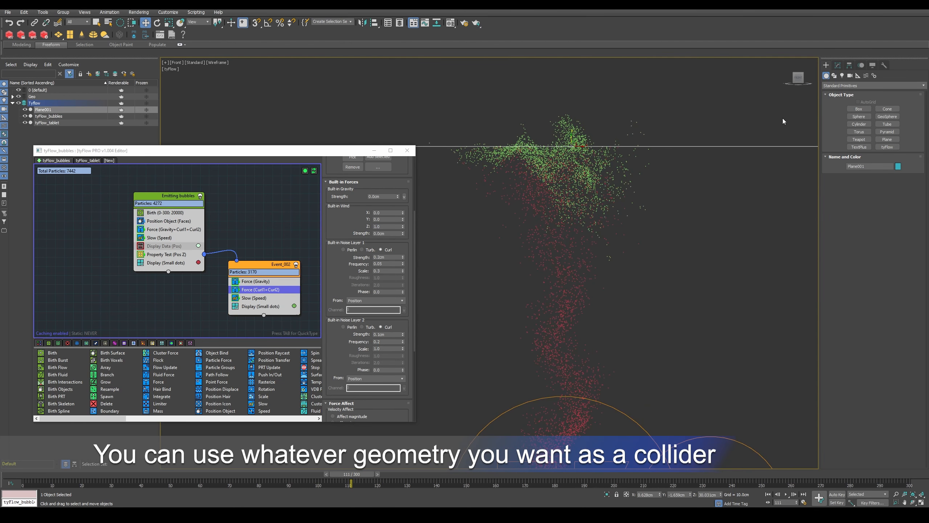
Step: Rename the plane as Collider
{"action": "left_click", "coordinate": [838, 65]}
{"action": "type", "text": "C"}
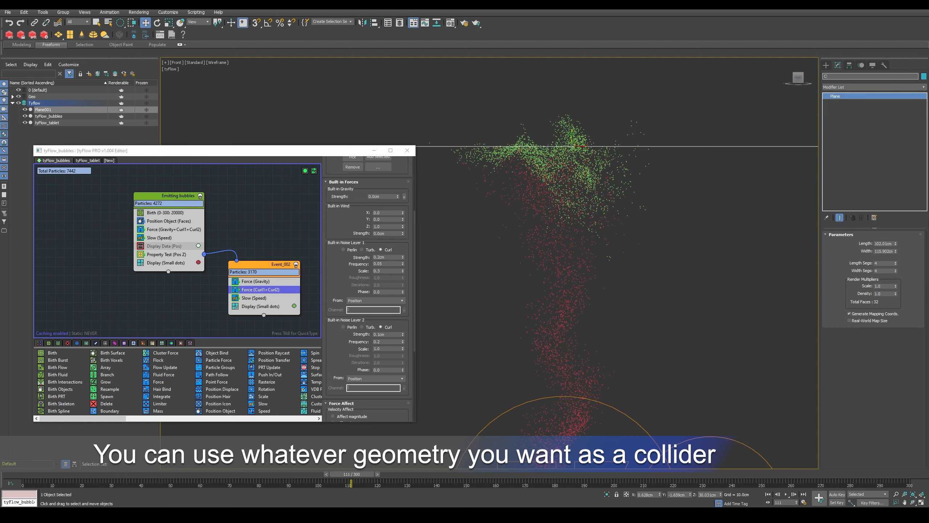
{"action": "type", "text": "ollider"}
{"action": "key", "text": "Return"}
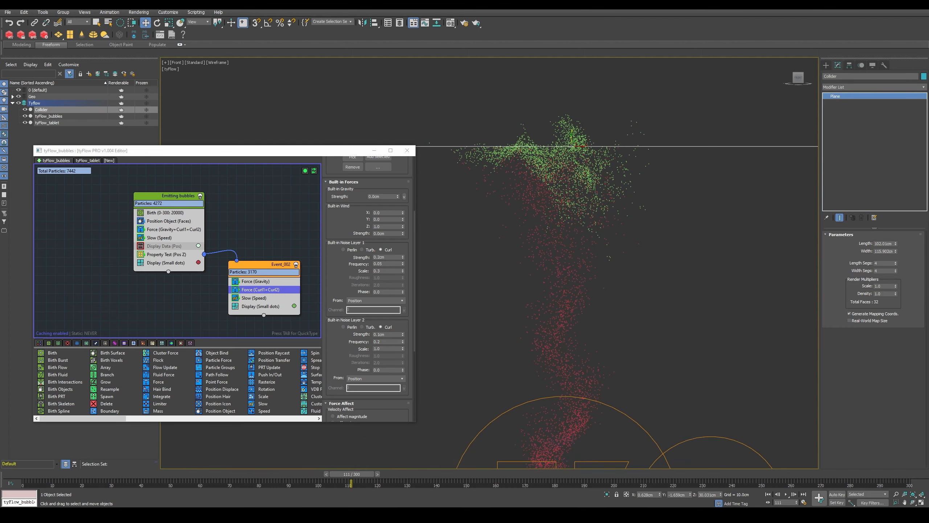
{"action": "middle_click_drag", "start_coordinate": [646, 222], "coordinate": [643, 232], "text": "alt"}
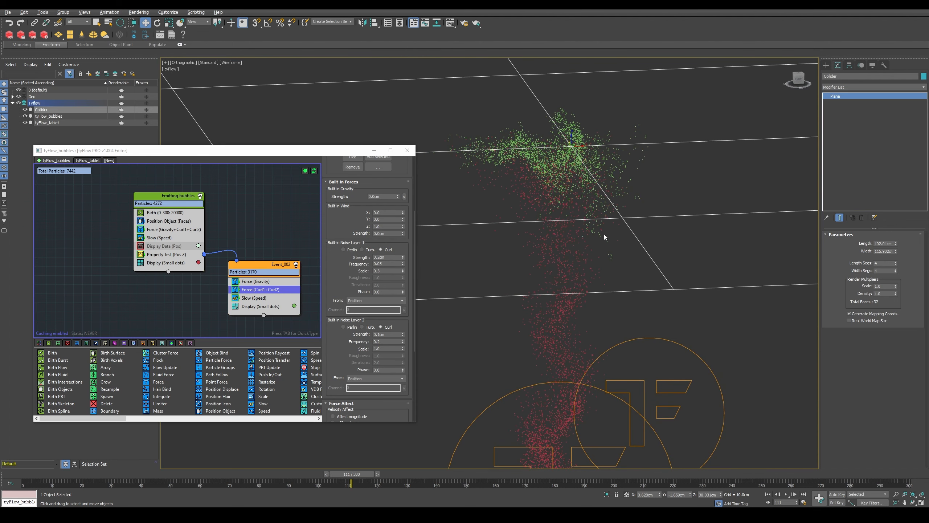
Step: Add a Collision operator below the curl Force in Event_002 and pick the Collider plane as its collider
{"action": "key", "text": "Tab"}
{"action": "type", "text": "coll"}
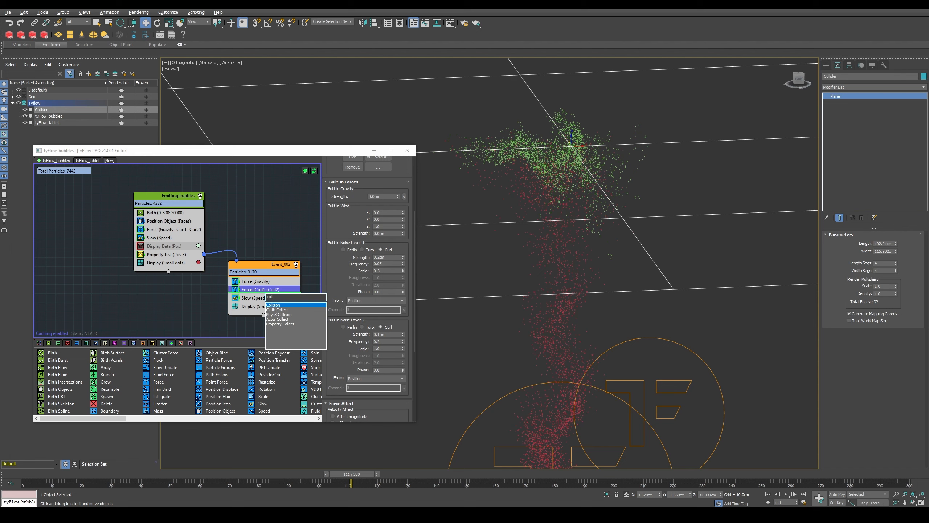
{"action": "key", "text": "Return"}
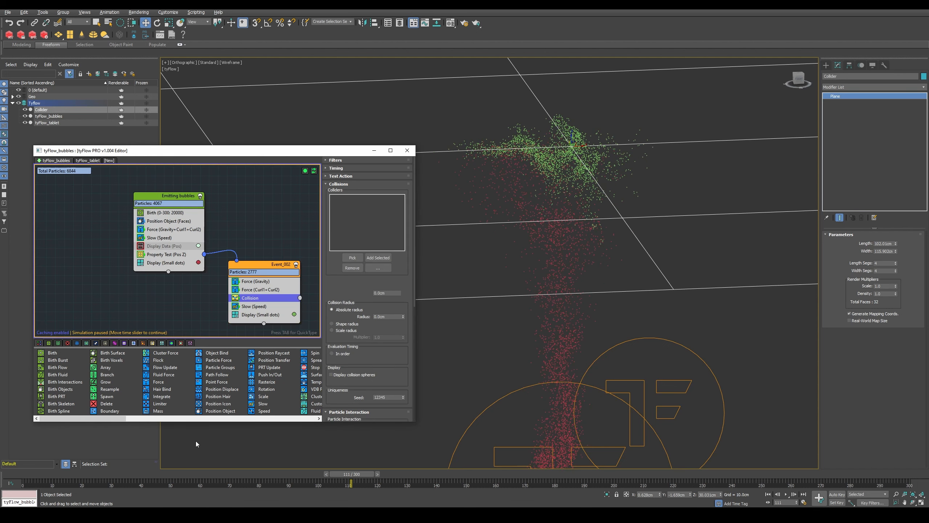
{"action": "left_click", "coordinate": [352, 257]}
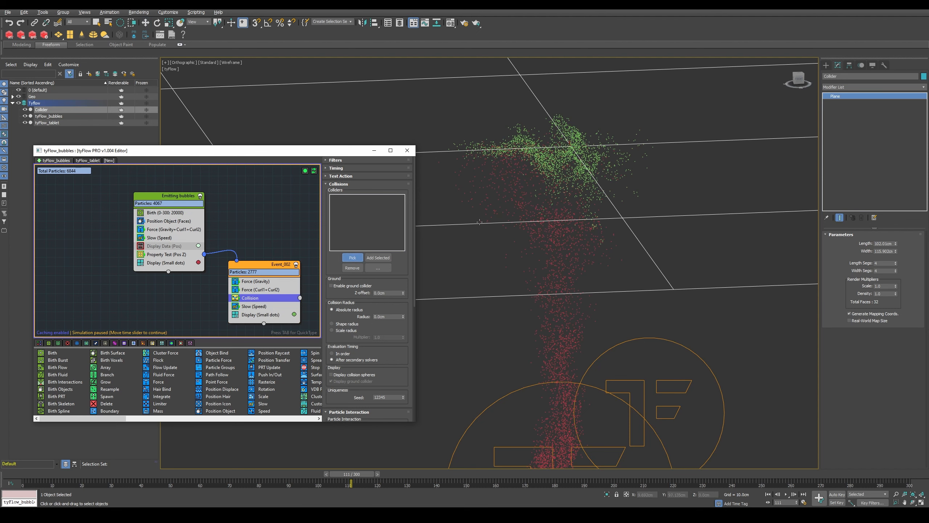
{"action": "left_click", "coordinate": [462, 227]}
Step: Scrub the simulation to frame 200 and examine how the particles behave beneath the collider plane from the front and at an angle
{"action": "key", "text": "f"}
{"action": "scroll", "coordinate": [541, 243], "scroll_direction": "down", "scroll_amount": 3}
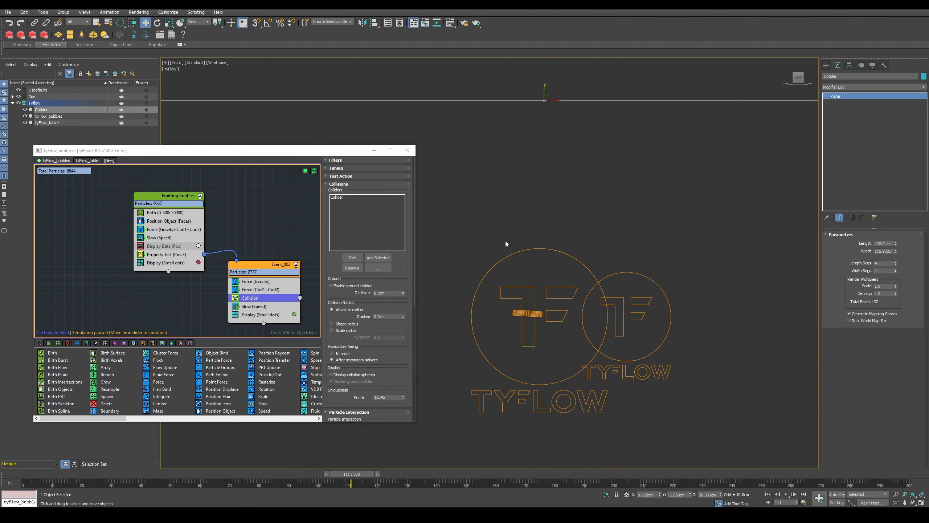
{"action": "left_click_drag", "start_coordinate": [48, 475], "coordinate": [607, 405]}
{"action": "middle_click_drag", "start_coordinate": [569, 229], "coordinate": [571, 270], "text": "alt"}
{"action": "key", "text": "f"}
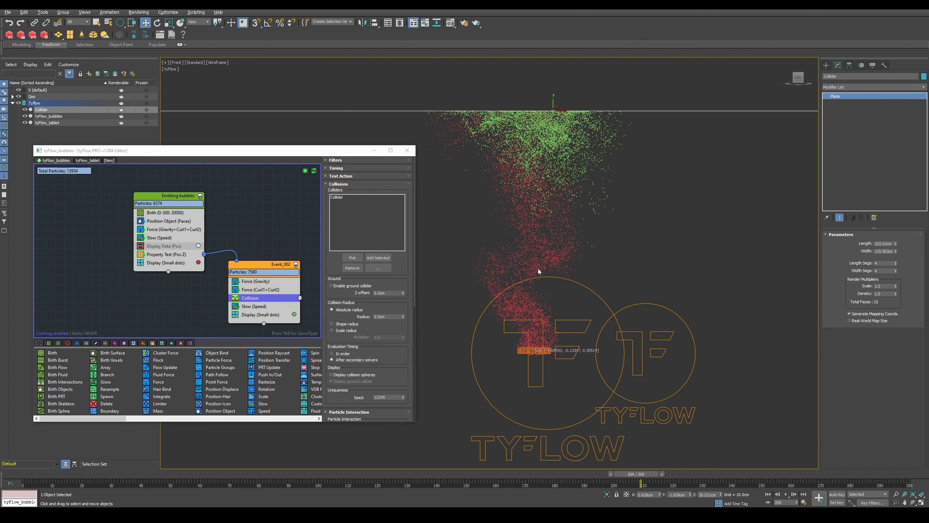
{"action": "scroll", "coordinate": [532, 267], "scroll_direction": "down", "scroll_amount": 2}
{"action": "middle_click_drag", "start_coordinate": [550, 266], "coordinate": [523, 292]}
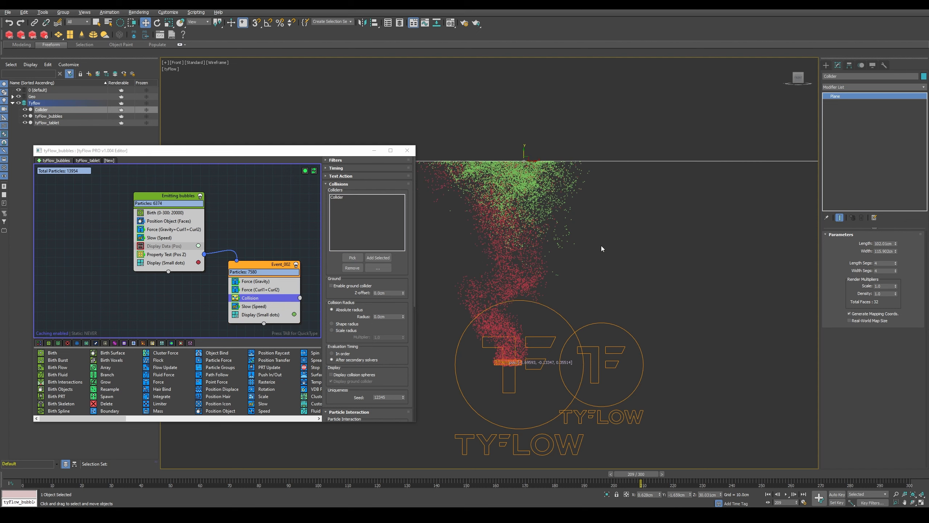
{"action": "middle_click_drag", "start_coordinate": [563, 177], "coordinate": [570, 191], "text": "alt"}
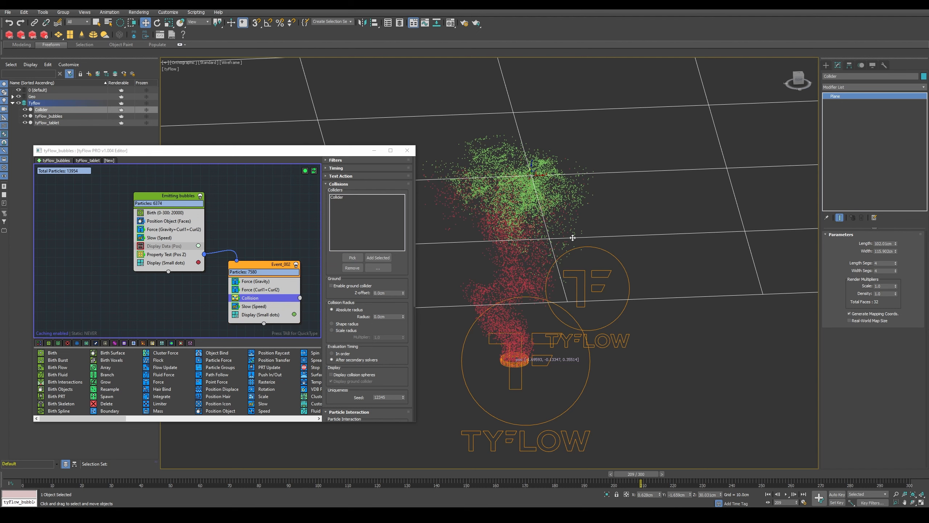
Step: Draw a cylinder around the bubble column in the Top view, about 11 cm in radius and 65 cm high
{"action": "key", "text": "t"}
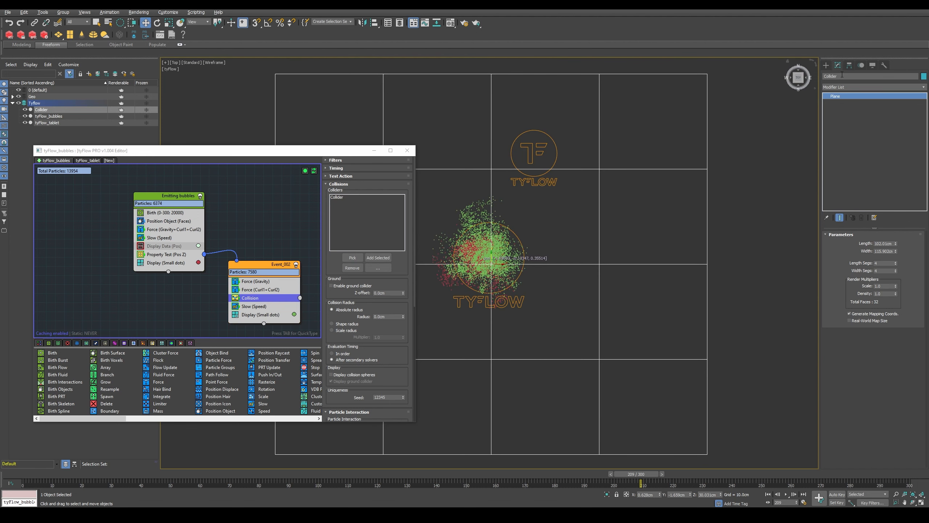
{"action": "left_click", "coordinate": [826, 64]}
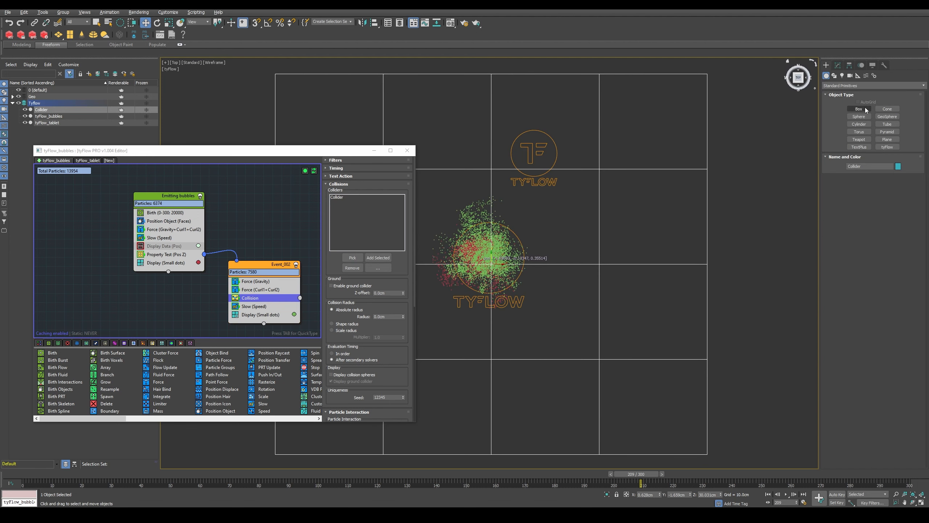
{"action": "left_click", "coordinate": [858, 124]}
{"action": "scroll", "coordinate": [622, 212], "scroll_direction": "down", "scroll_amount": 2}
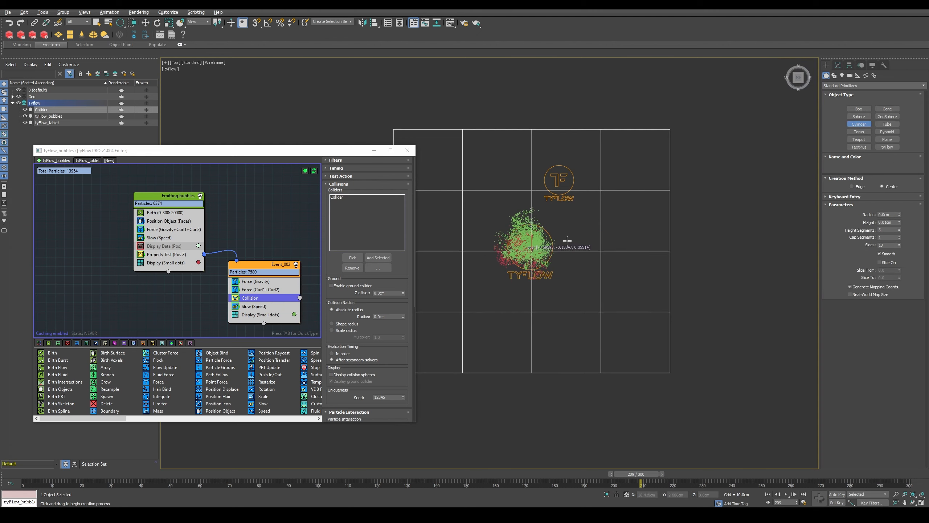
{"action": "left_click_drag", "start_coordinate": [534, 249], "coordinate": [556, 247]}
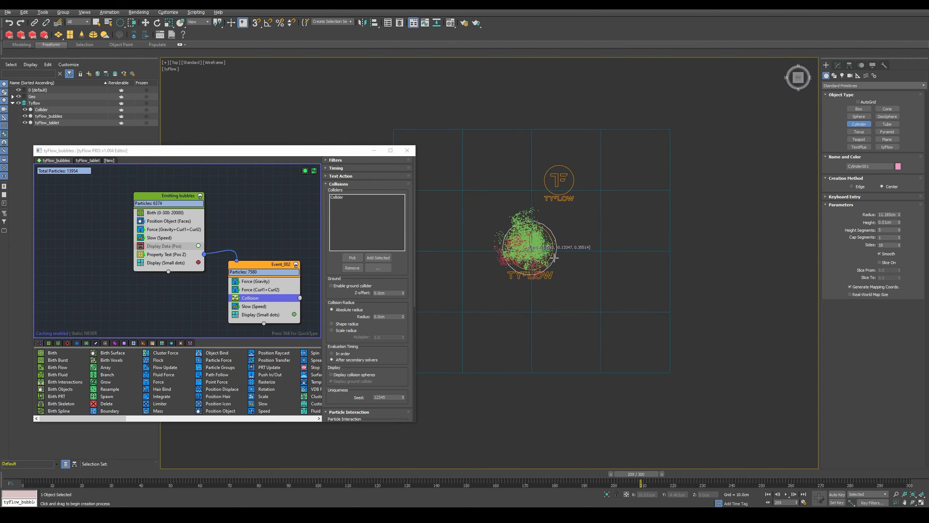
{"action": "left_click", "coordinate": [584, 104]}
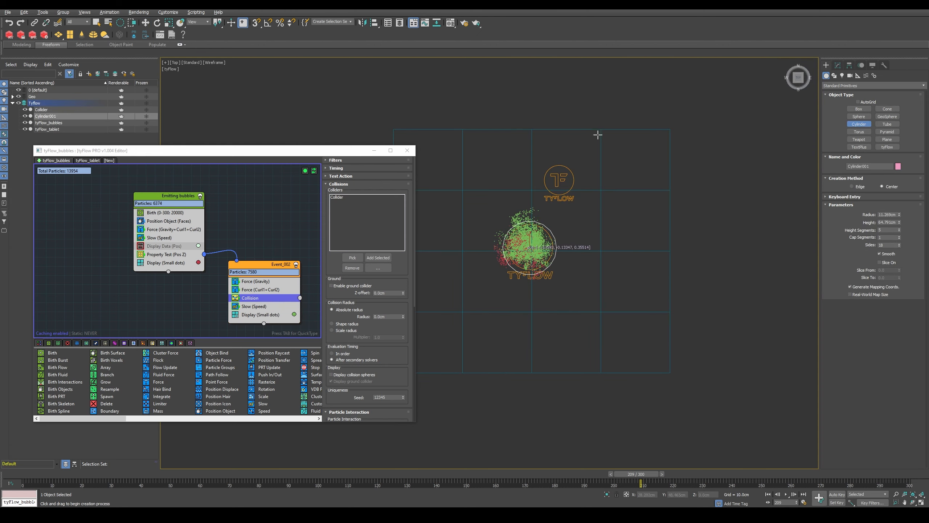
Step: Shorten the cylinder to a height of about 35 cm, keeping its upper rim slightly above the collider plane
{"action": "middle_click_drag", "start_coordinate": [584, 103], "coordinate": [577, 216], "text": "alt"}
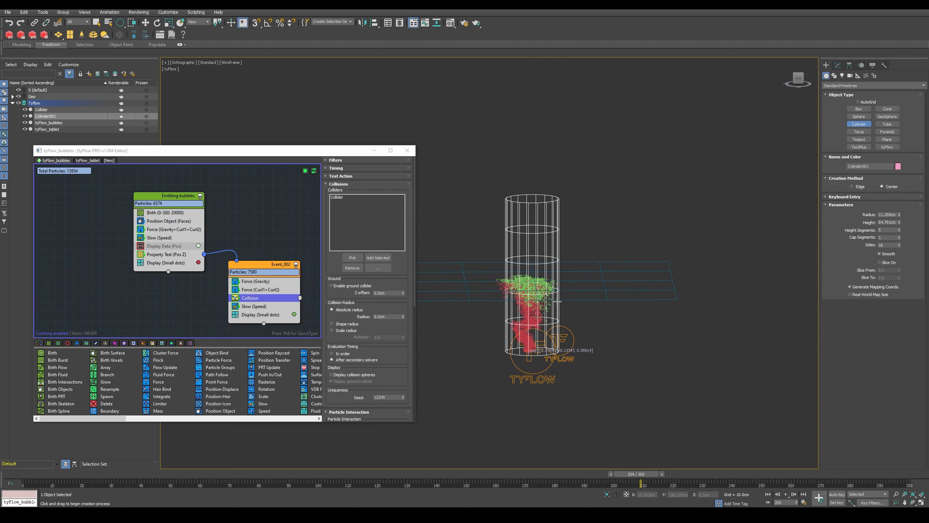
{"action": "scroll", "coordinate": [540, 307], "scroll_direction": "up", "scroll_amount": 6}
{"action": "left_click", "coordinate": [837, 65]}
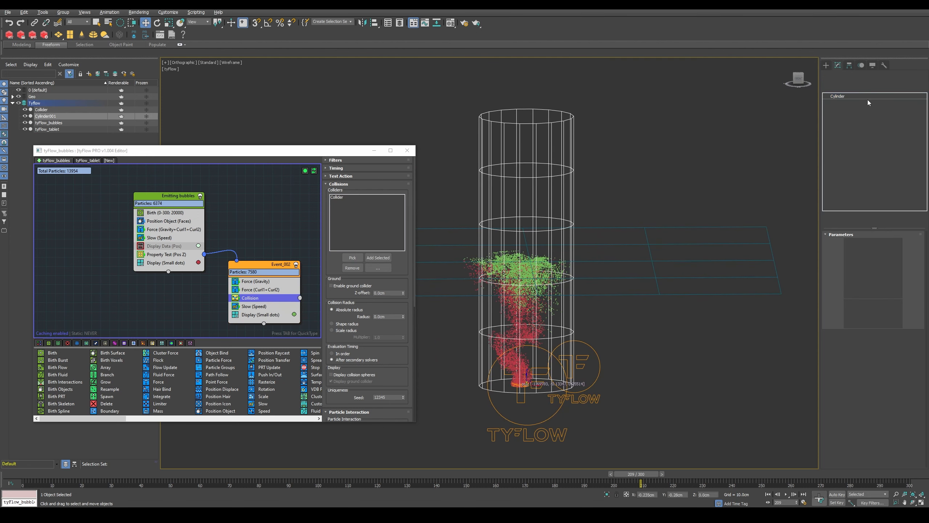
{"action": "left_click_drag", "start_coordinate": [899, 253], "coordinate": [905, 269]}
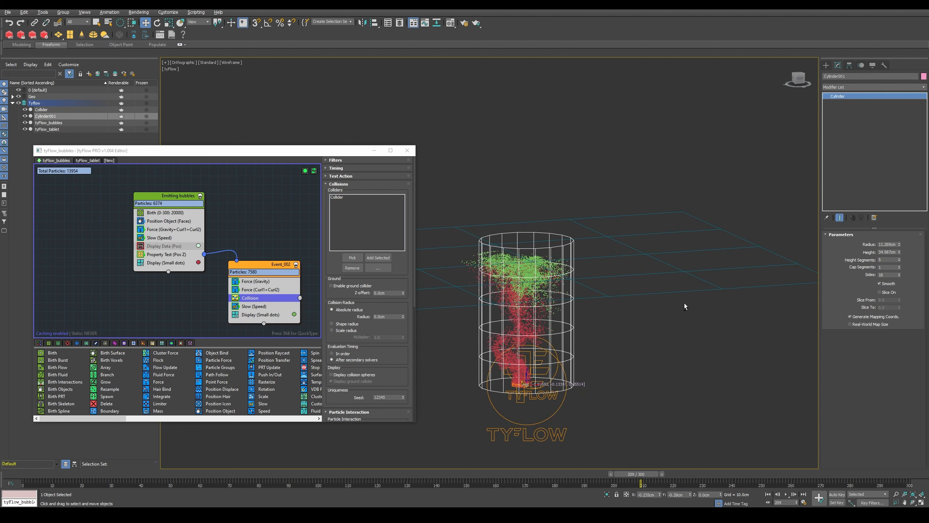
Step: Apply a Shell modifier to the cylinder, with the outer amount at 0 cm and a small inner amount for wall thickness
{"action": "scroll", "coordinate": [592, 289], "scroll_direction": "up", "scroll_amount": 2}
{"action": "middle_click_drag", "start_coordinate": [593, 289], "coordinate": [601, 289], "text": "alt"}
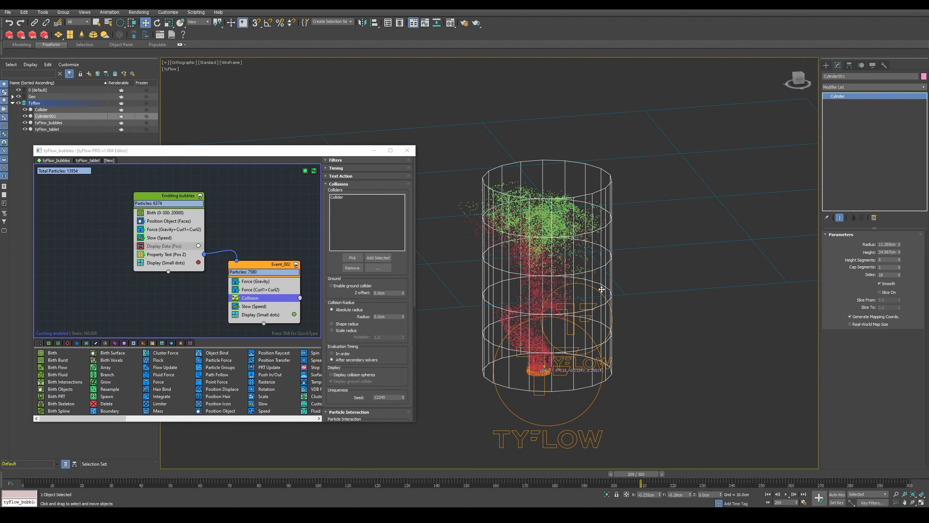
{"action": "type", "text": "xshell"}
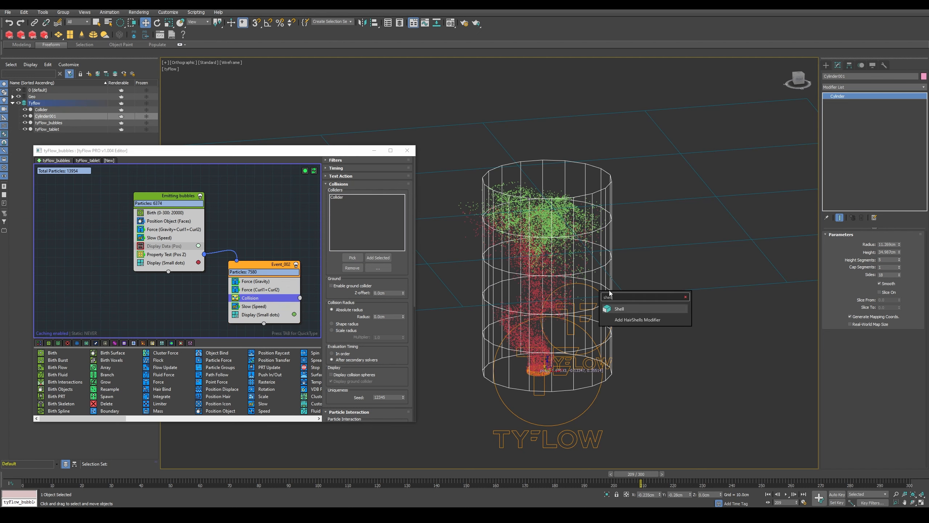
{"action": "key", "text": "Return"}
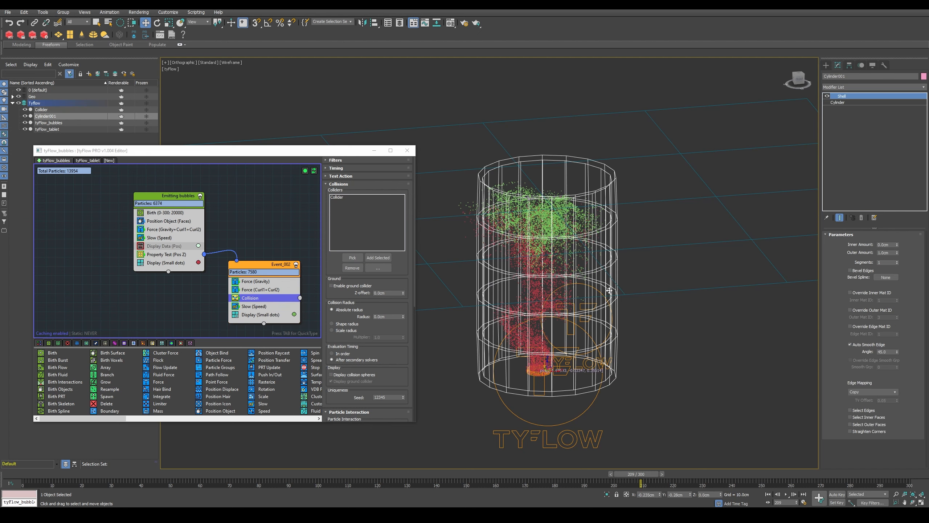
{"action": "right_click", "coordinate": [898, 253]}
{"action": "left_click_drag", "start_coordinate": [897, 245], "coordinate": [903, 227]}
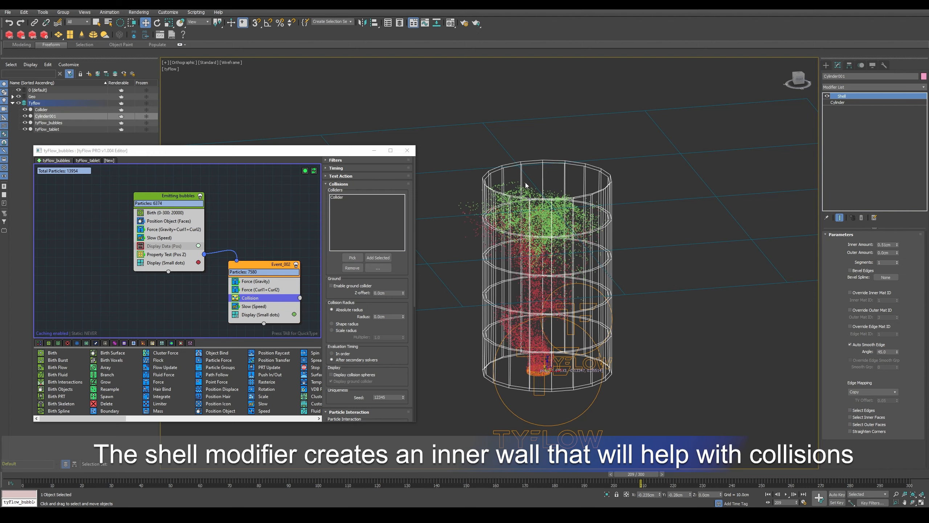
Step: Add the shelled cylinder as a second collider in Event_002's Collision operator
{"action": "middle_click_drag", "start_coordinate": [525, 185], "coordinate": [536, 188], "text": "alt"}
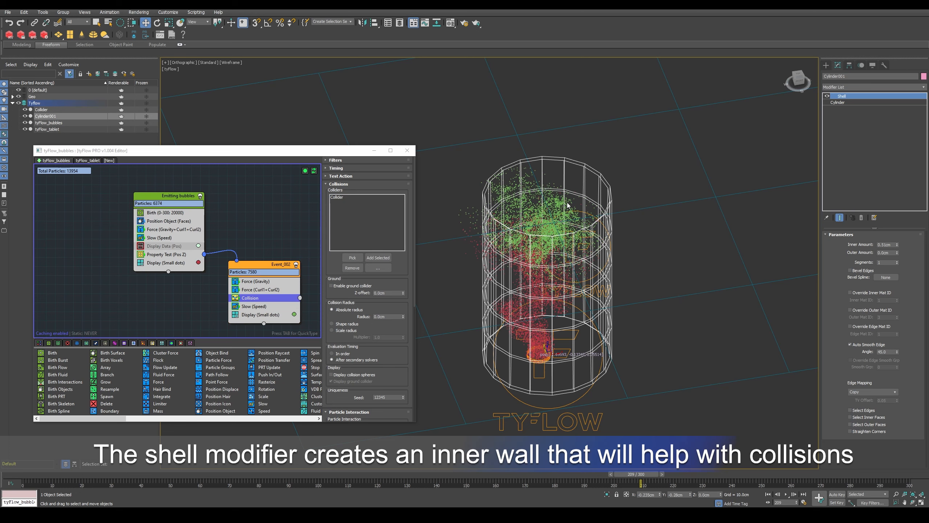
{"action": "left_click", "coordinate": [353, 257]}
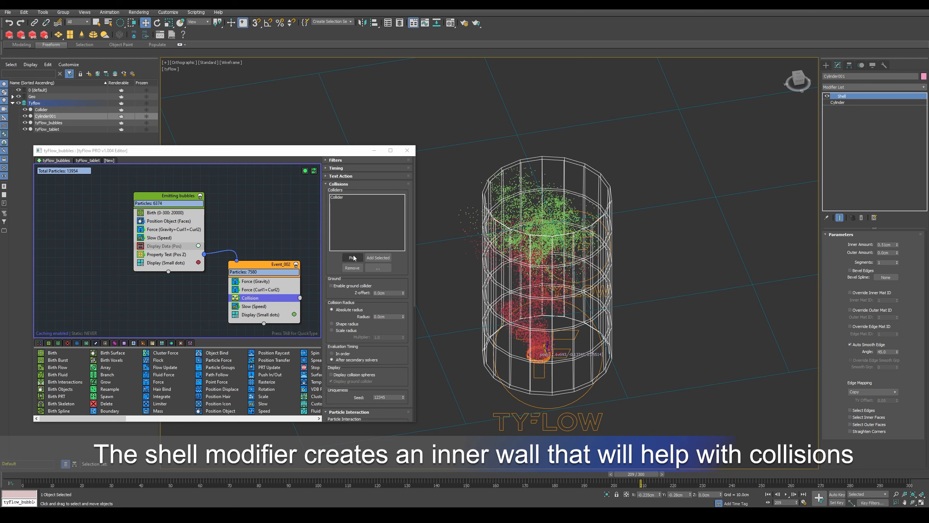
{"action": "left_click", "coordinate": [596, 172]}
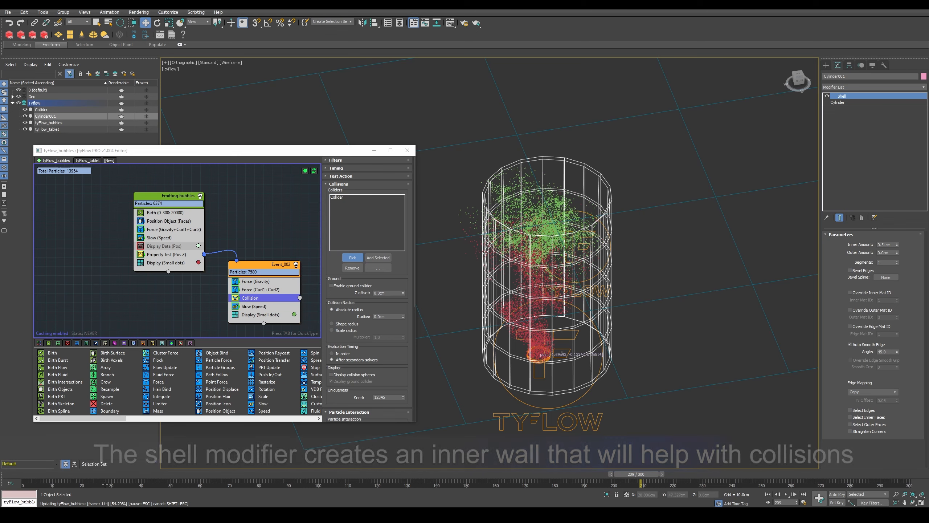
Step: Scrub the timeline to frame 233 and examine whether the particles of both events stay inside the cylinder wall
{"action": "left_click_drag", "start_coordinate": [74, 474], "coordinate": [391, 424]}
{"action": "key", "text": "f"}
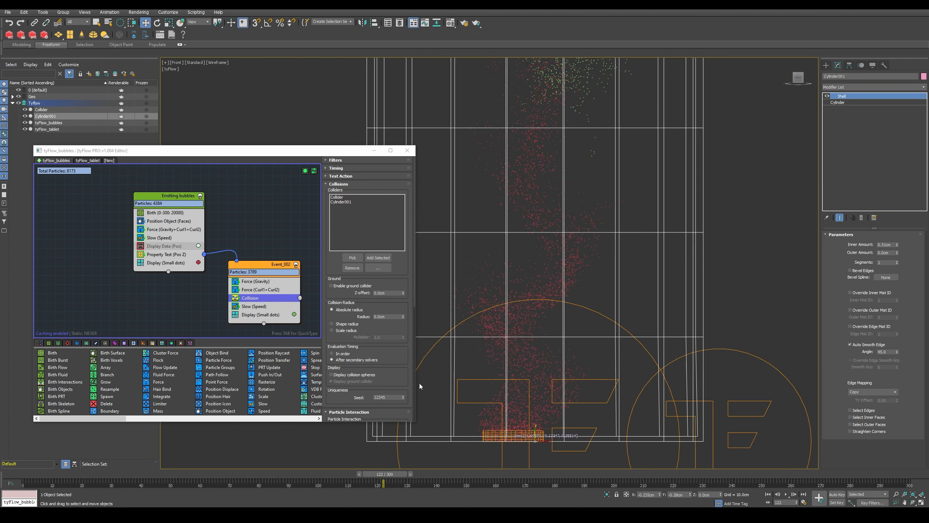
{"action": "scroll", "coordinate": [548, 187], "scroll_direction": "down", "scroll_amount": 4}
{"action": "left_click_drag", "start_coordinate": [391, 467], "coordinate": [623, 448]}
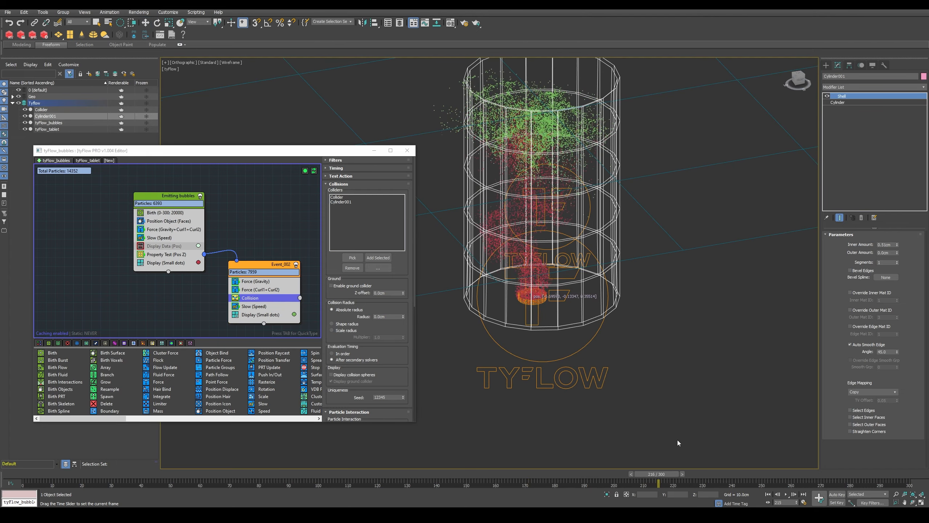
{"action": "left_click_drag", "start_coordinate": [677, 440], "coordinate": [723, 426]}
Step: Copy the Collision operator from Event_002 into the Emitting bubbles event, directly below its Slow operator
{"action": "key", "text": "w"}
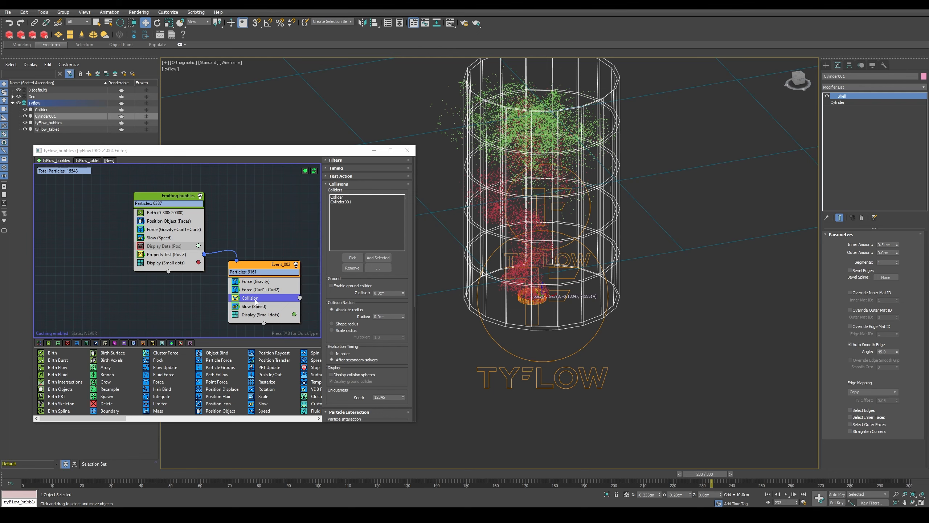
{"action": "left_click_drag", "start_coordinate": [255, 298], "coordinate": [185, 241]}
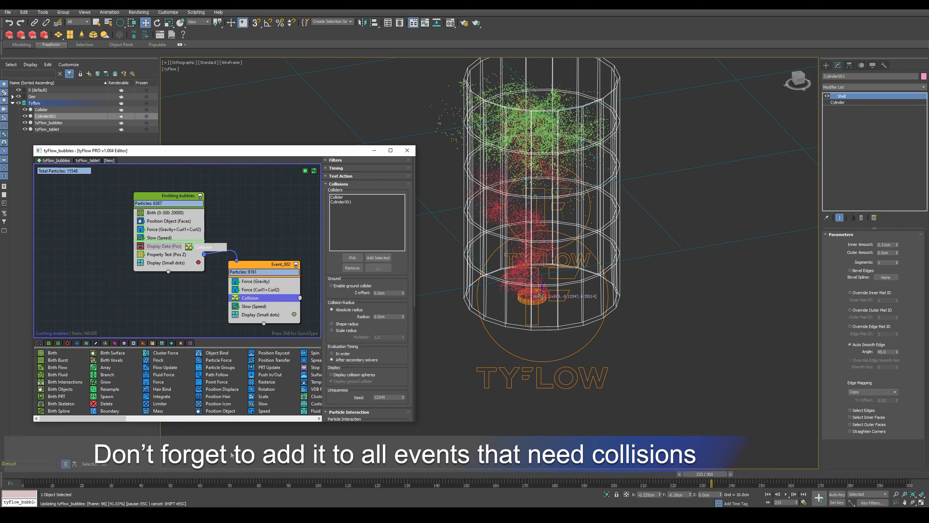
Step: Scrub and play back the simulation in the Front view to check that both events' particles collide with the cylinder and plane
{"action": "left_click_drag", "start_coordinate": [123, 472], "coordinate": [614, 417]}
{"action": "key", "text": "f"}
{"action": "middle_click_drag", "start_coordinate": [579, 274], "coordinate": [642, 336]}
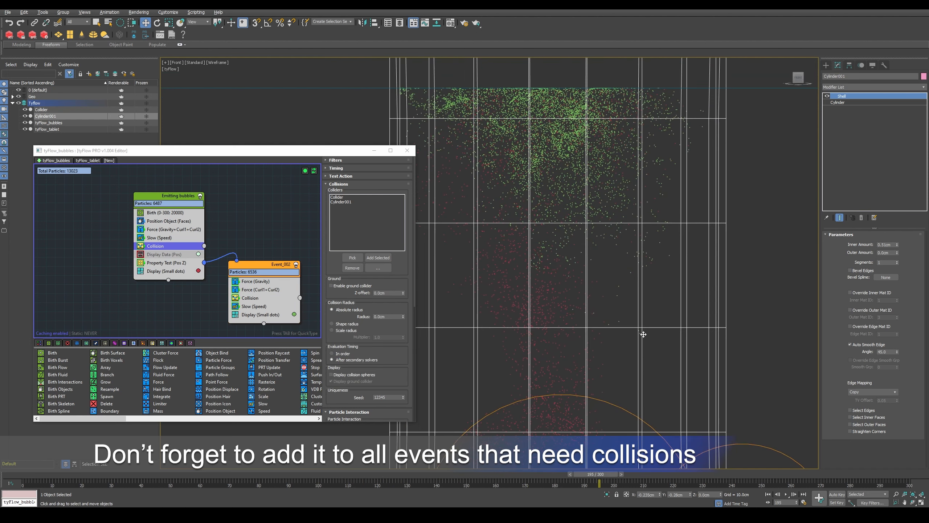
{"action": "scroll", "coordinate": [642, 336], "scroll_direction": "down", "scroll_amount": 2}
{"action": "left_click", "coordinate": [786, 495]}
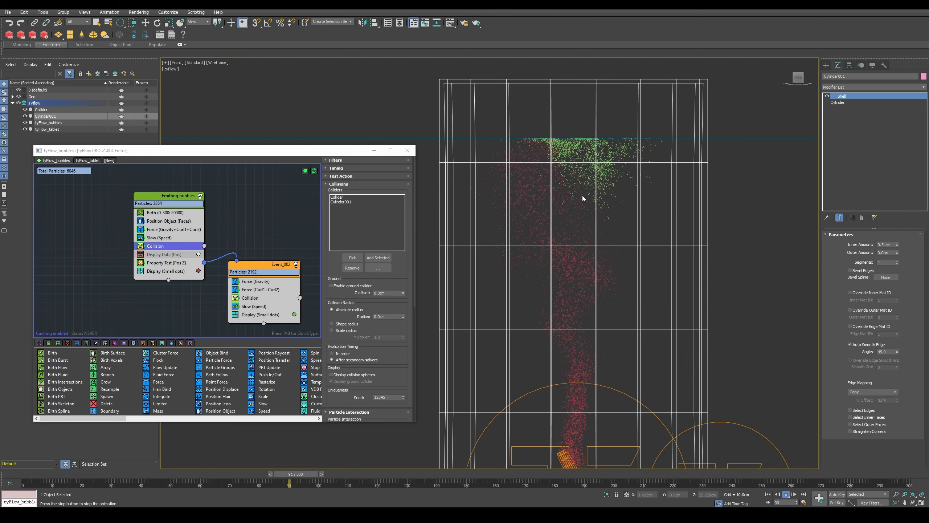
{"action": "left_click", "coordinate": [786, 494]}
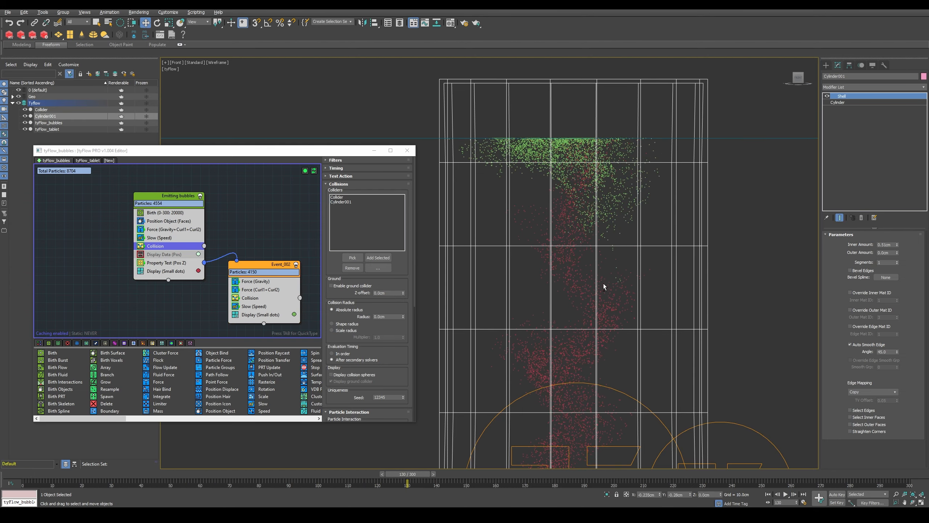
{"action": "middle_click_drag", "start_coordinate": [604, 287], "coordinate": [529, 273], "text": "alt"}
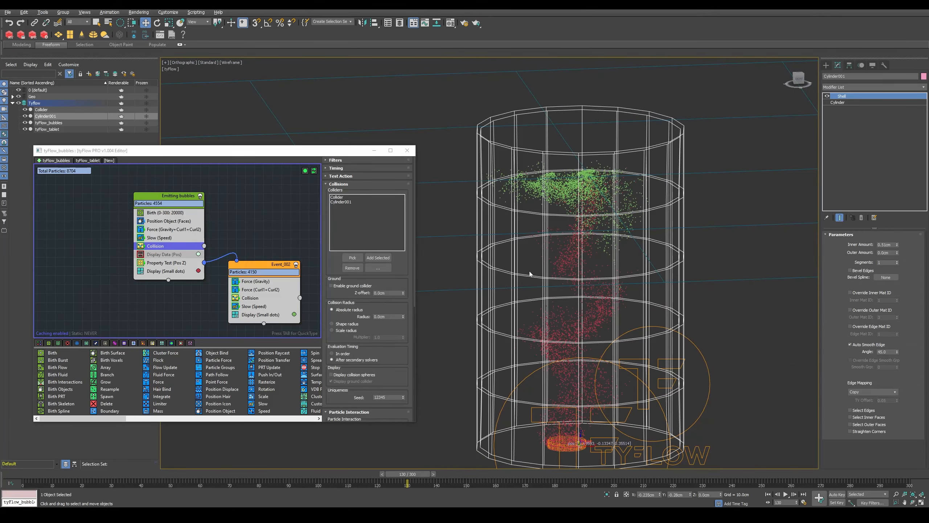
Step: Rename the cylinder as Glass_collider and make it non-renderable
{"action": "left_click", "coordinate": [24, 116]}
{"action": "left_click", "coordinate": [25, 116]}
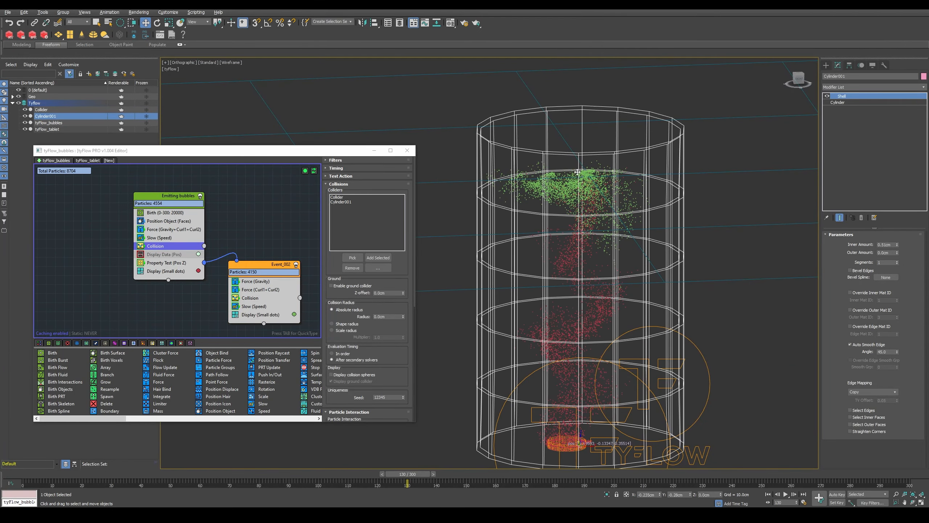
{"action": "middle_click_drag", "start_coordinate": [577, 168], "coordinate": [578, 170], "text": "alt"}
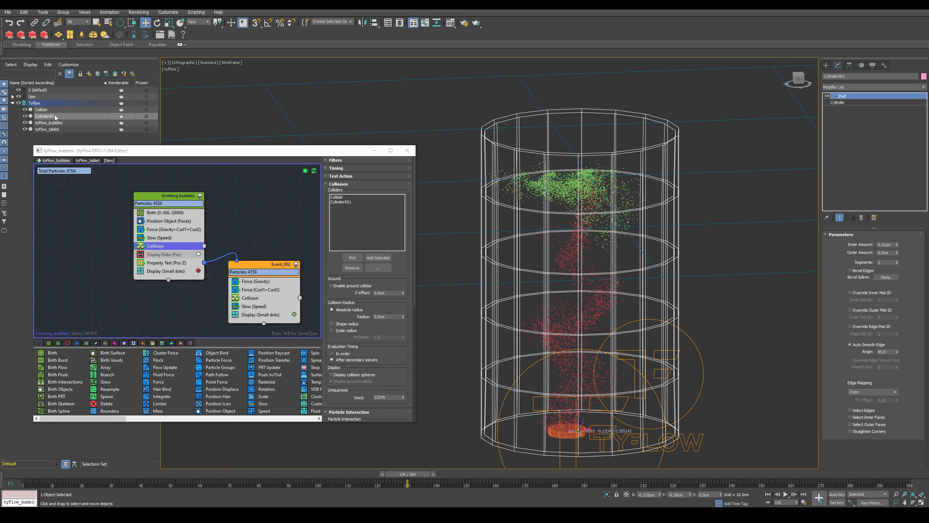
{"action": "left_click", "coordinate": [48, 116]}
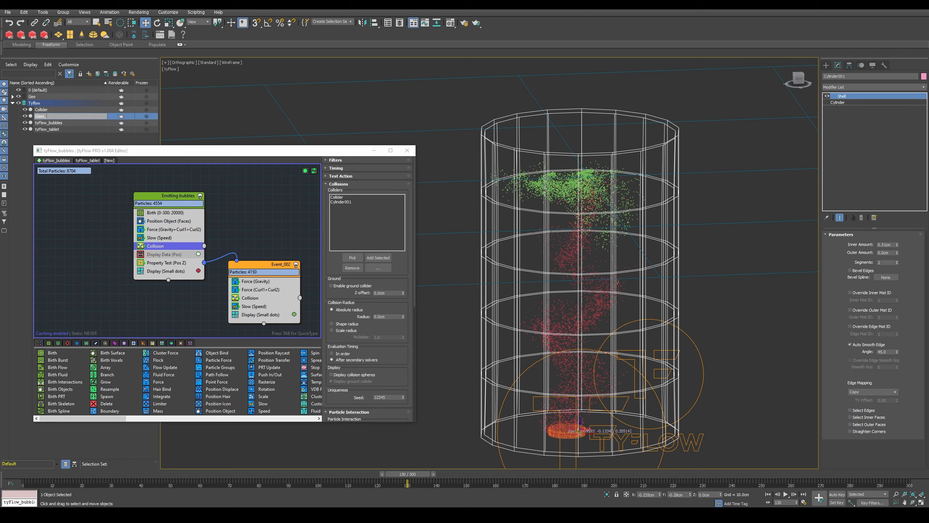
{"action": "type", "text": "Glass_collider"}
{"action": "key", "text": "Return"}
{"action": "left_click", "coordinate": [121, 118]}
{"action": "mouse_move", "coordinate": [624, 254]}
{"action": "middle_mouse_down"}
{"action": "mouse_move", "coordinate": [603, 263]}
{"action": "mouse_move", "coordinate": [611, 261]}
{"action": "middle_mouse_up"}
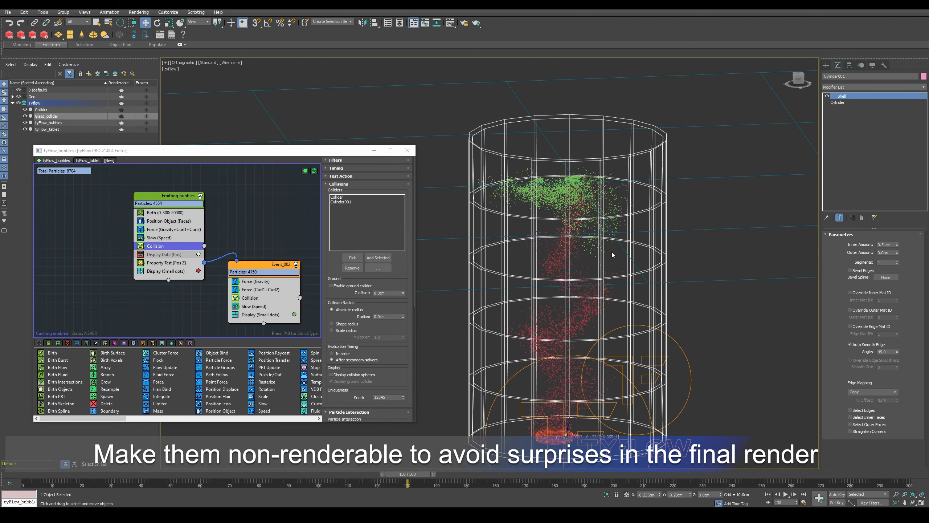
{"action": "scroll", "coordinate": [582, 265], "scroll_direction": "up", "scroll_amount": 2}
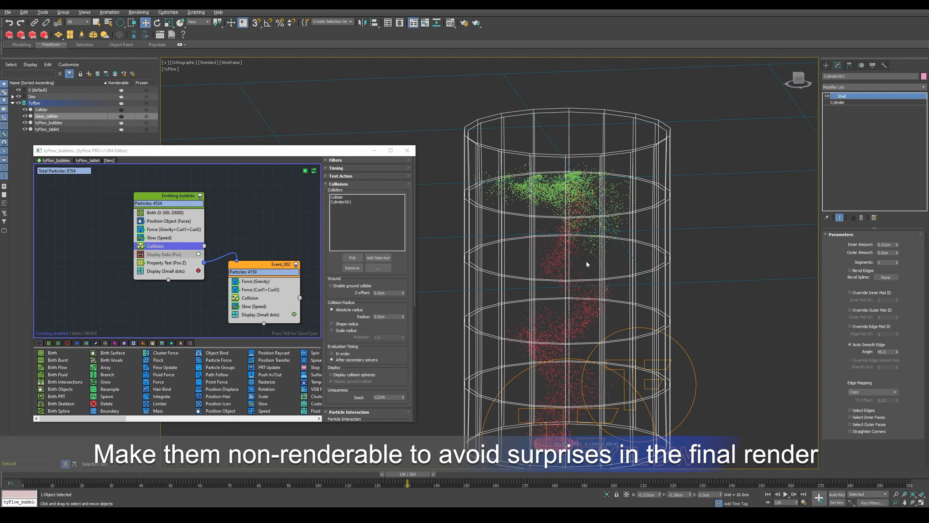
Step: Hide the Collider plane and Glass_collider in the Front view so only the particles and tablet remain displayed
{"action": "key", "text": "f"}
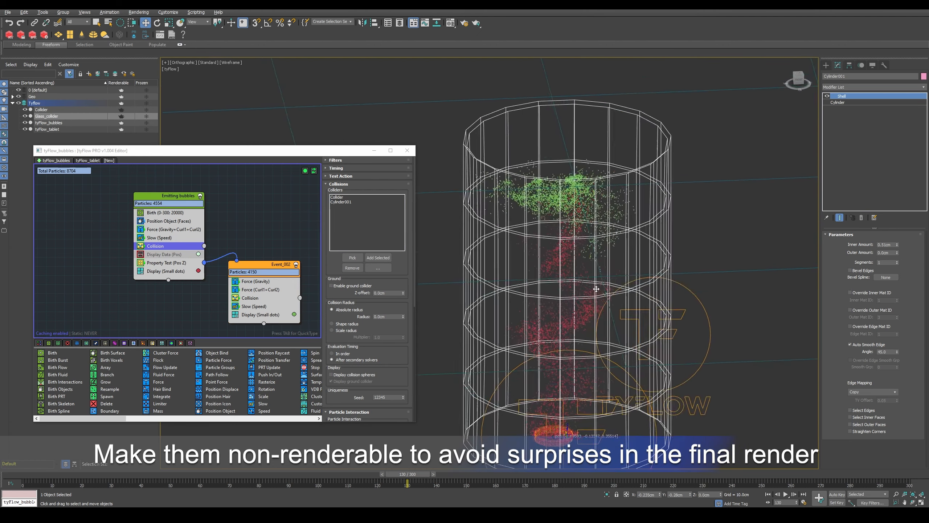
{"action": "scroll", "coordinate": [571, 234], "scroll_direction": "down", "scroll_amount": 4}
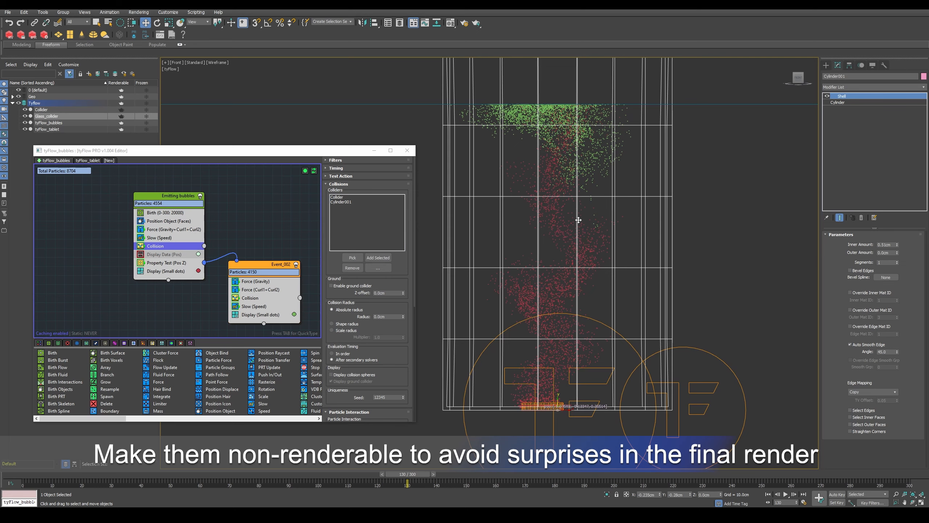
{"action": "left_click", "coordinate": [25, 116]}
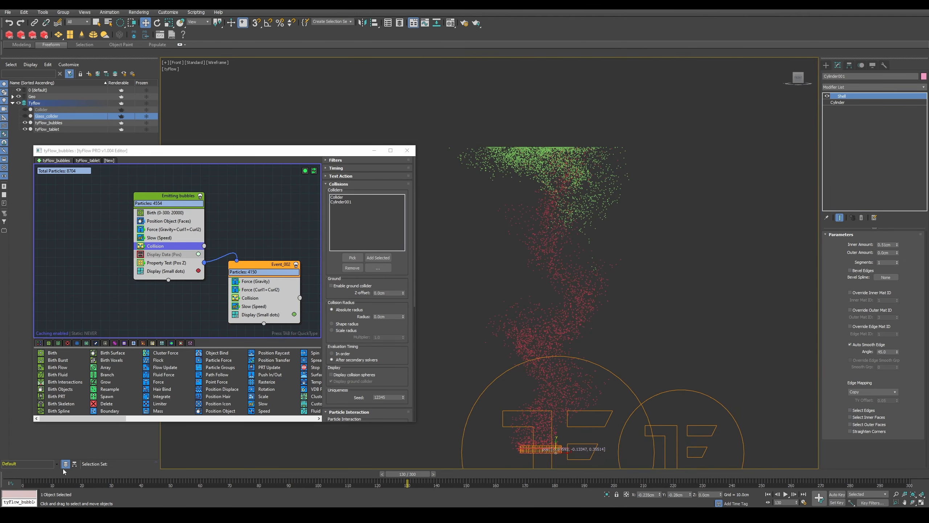
Step: Switch the viewport to Default Shading and scrub the timeline to examine the bubbles rising from the tablet
{"action": "left_click_drag", "start_coordinate": [64, 472], "coordinate": [686, 346]}
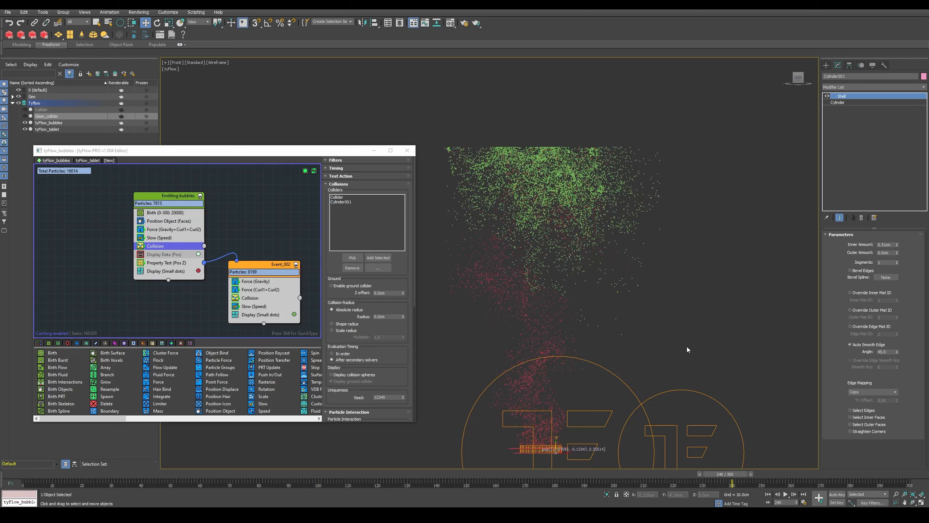
{"action": "middle_click_drag", "start_coordinate": [553, 355], "coordinate": [551, 312]}
{"action": "mouse_move", "coordinate": [552, 312]}
{"action": "middle_mouse_down", "text": "alt"}
{"action": "mouse_move", "coordinate": [564, 331]}
{"action": "mouse_move", "coordinate": [556, 310]}
{"action": "middle_mouse_up", "text": "alt"}
{"action": "scroll", "coordinate": [575, 337], "scroll_direction": "up", "scroll_amount": 3}
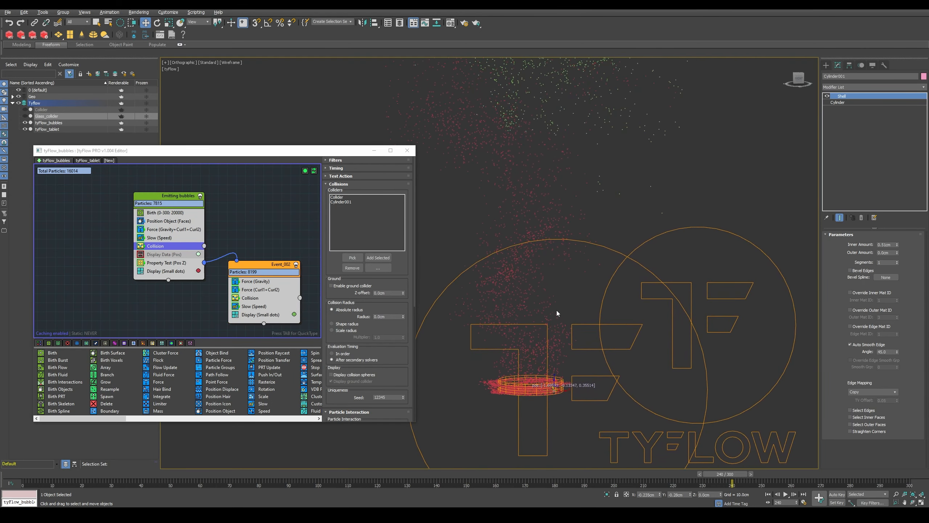
{"action": "key", "text": "F3"}
{"action": "left_click_drag", "start_coordinate": [117, 474], "coordinate": [422, 407]}
{"action": "key", "text": "q"}
{"action": "key", "text": "w"}
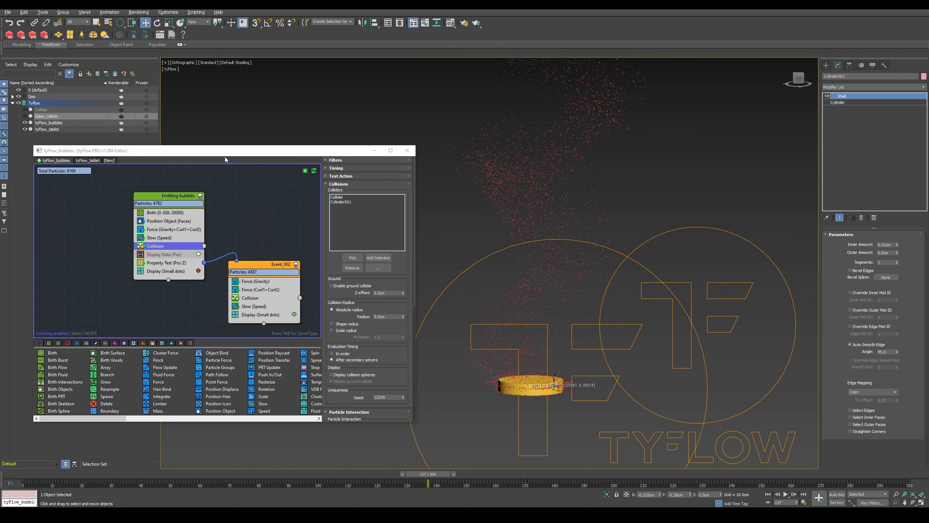
Step: Scrub around frames 135 to 144 and examine up close where the particles are emitted from the tablet's surface
{"action": "key", "text": "f"}
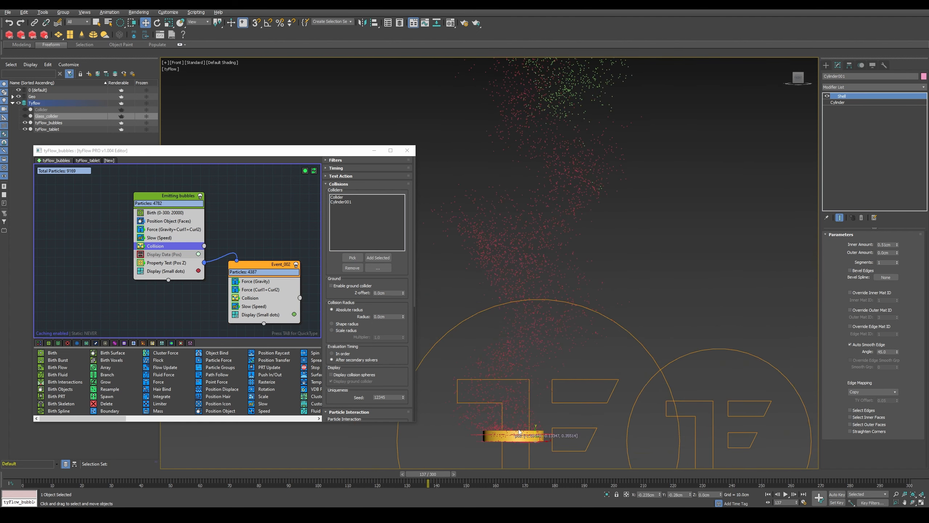
{"action": "scroll", "coordinate": [519, 431], "scroll_direction": "up", "scroll_amount": 5}
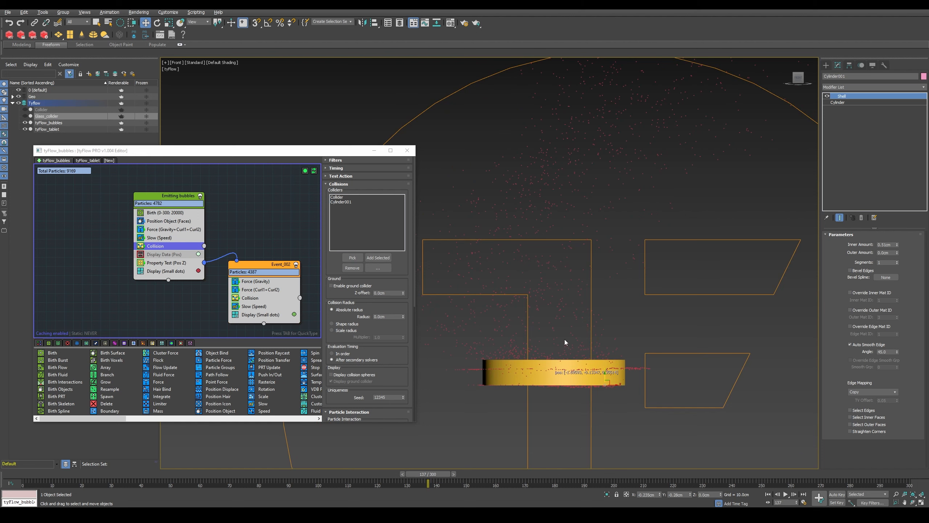
{"action": "left_click_drag", "start_coordinate": [195, 473], "coordinate": [427, 458]}
{"action": "middle_click_drag", "start_coordinate": [499, 338], "coordinate": [503, 358], "text": "alt"}
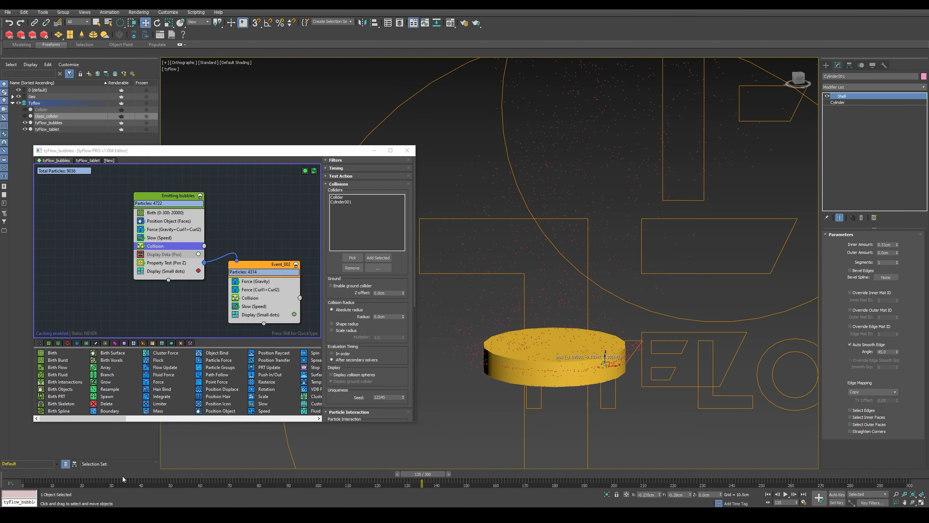
{"action": "left_click_drag", "start_coordinate": [122, 476], "coordinate": [450, 435]}
{"action": "middle_click_drag", "start_coordinate": [577, 374], "coordinate": [567, 376], "text": "alt"}
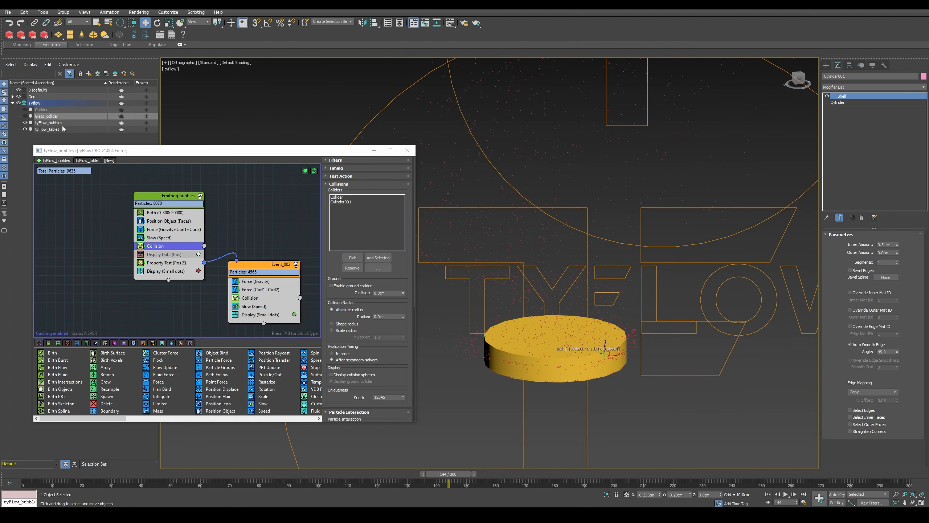
Step: Set the time step of tyFlow_bubbles to 1/2 Frame and scrub through the updated simulation
{"action": "left_click", "coordinate": [56, 125]}
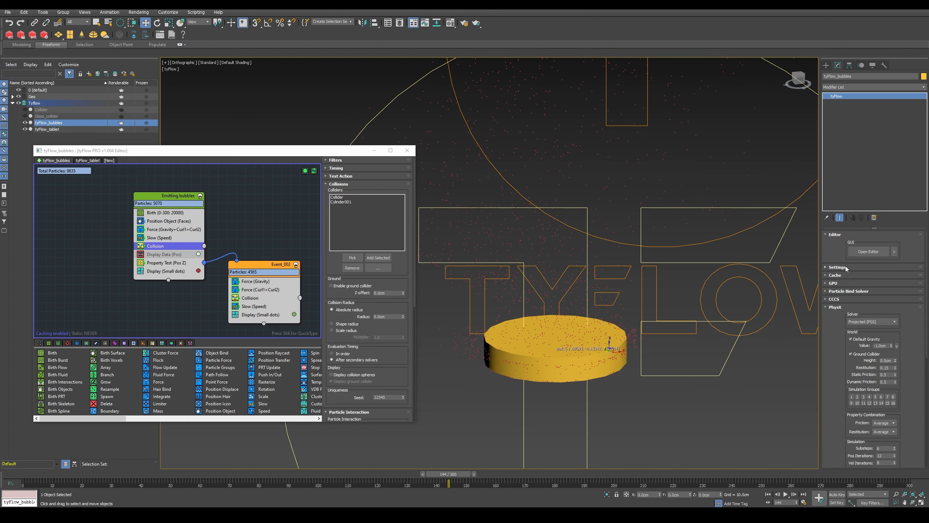
{"action": "left_click", "coordinate": [852, 266]}
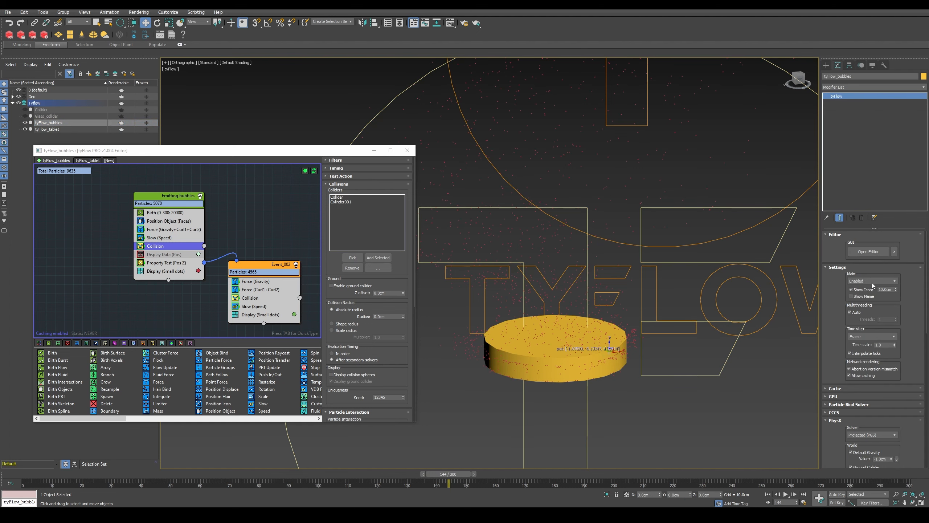
{"action": "left_click", "coordinate": [871, 335]}
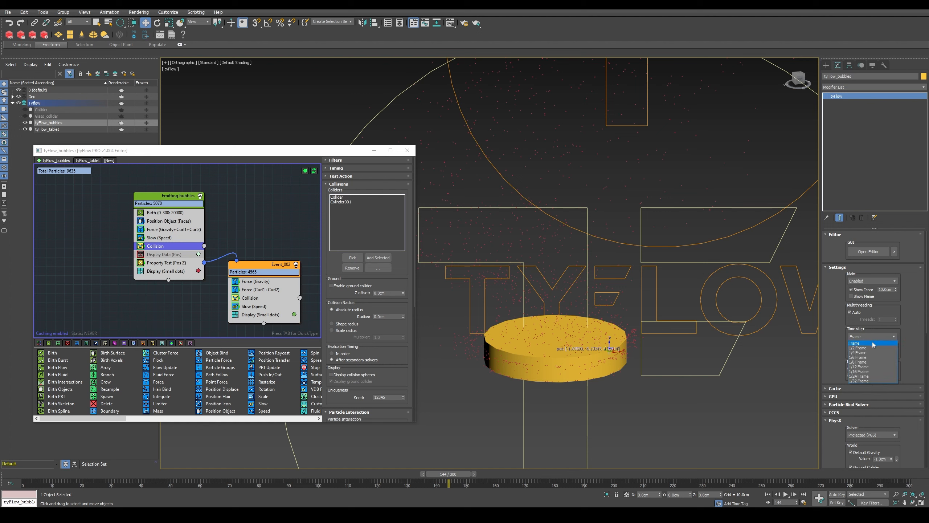
{"action": "left_click", "coordinate": [870, 348]}
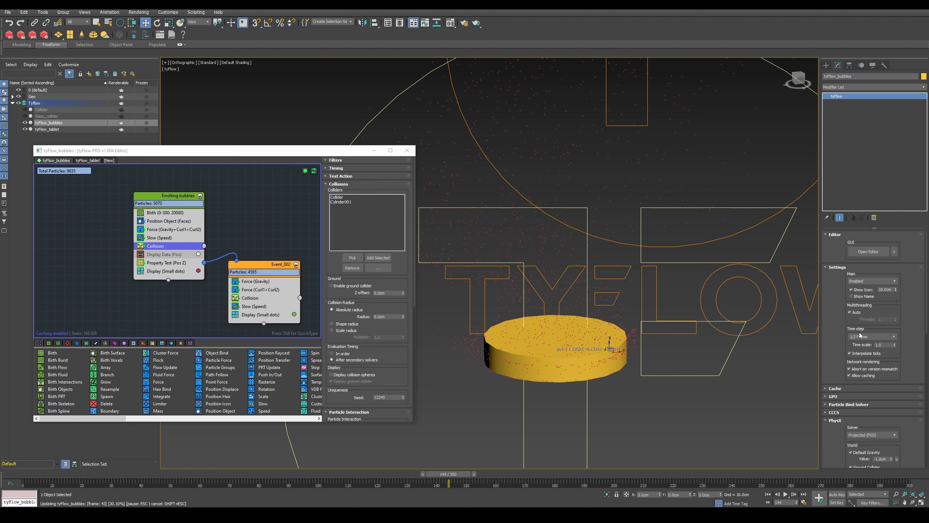
{"action": "left_click_drag", "start_coordinate": [81, 478], "coordinate": [369, 456]}
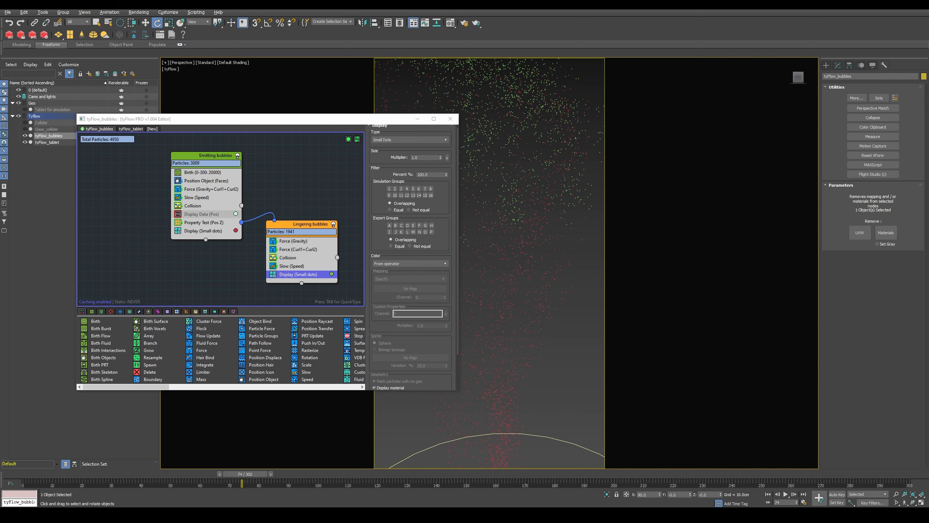
Step: Go to frame 48 and add a Shape operator directly below Collision in the Emitting bubbles event
{"action": "left_click_drag", "start_coordinate": [312, 122], "coordinate": [254, 122]}
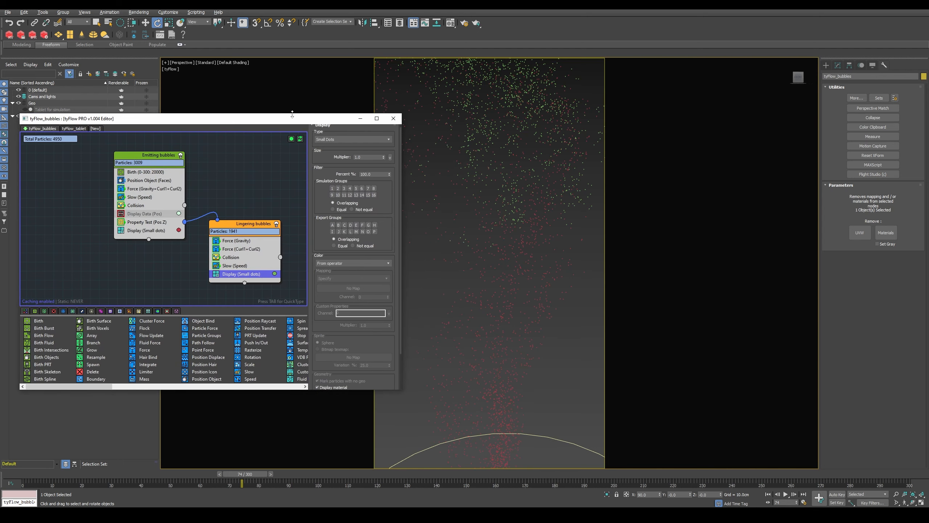
{"action": "left_click_drag", "start_coordinate": [41, 475], "coordinate": [176, 469]}
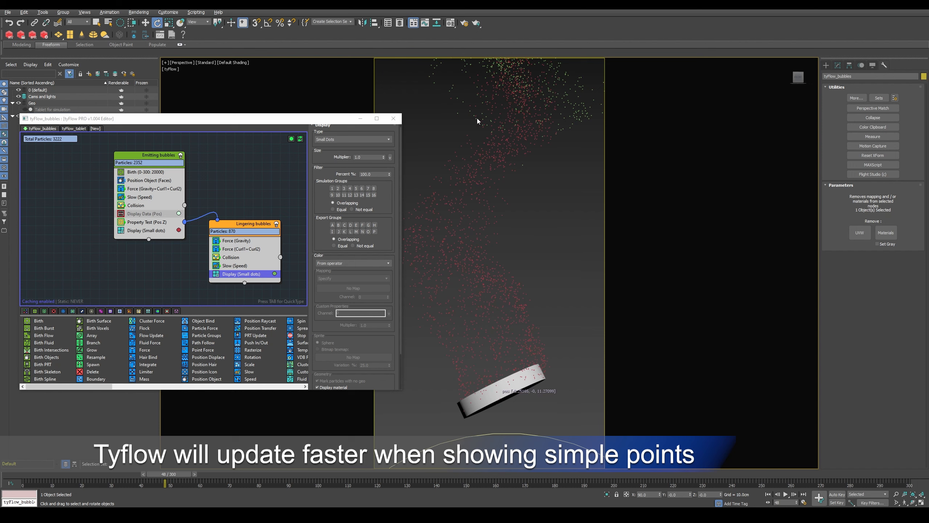
{"action": "left_click", "coordinate": [145, 206]}
{"action": "key", "text": "Tab"}
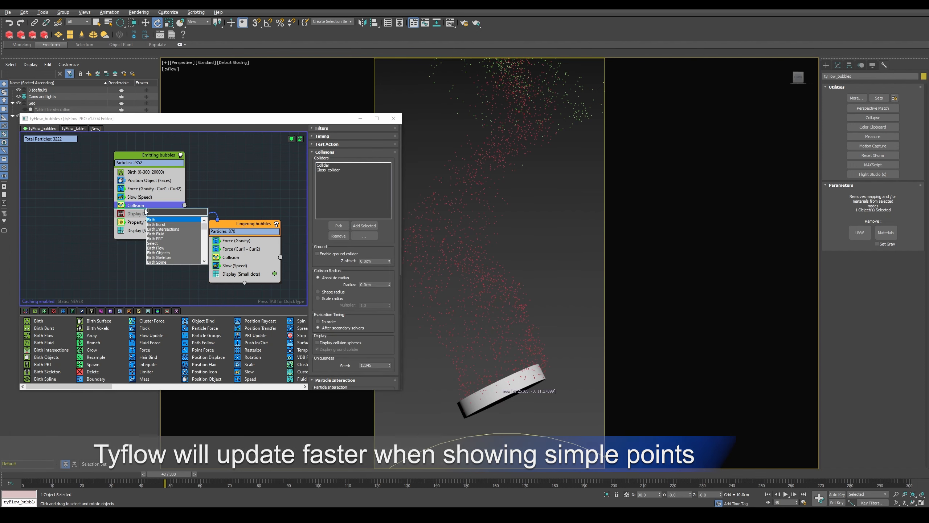
{"action": "type", "text": "shape"}
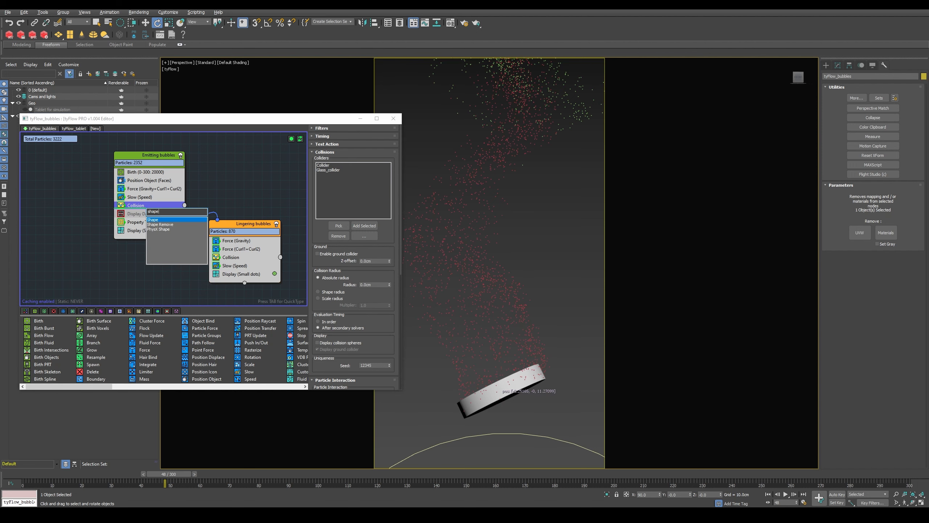
{"action": "key", "text": "Return"}
{"action": "scroll", "coordinate": [324, 258], "scroll_direction": "down", "scroll_amount": 5}
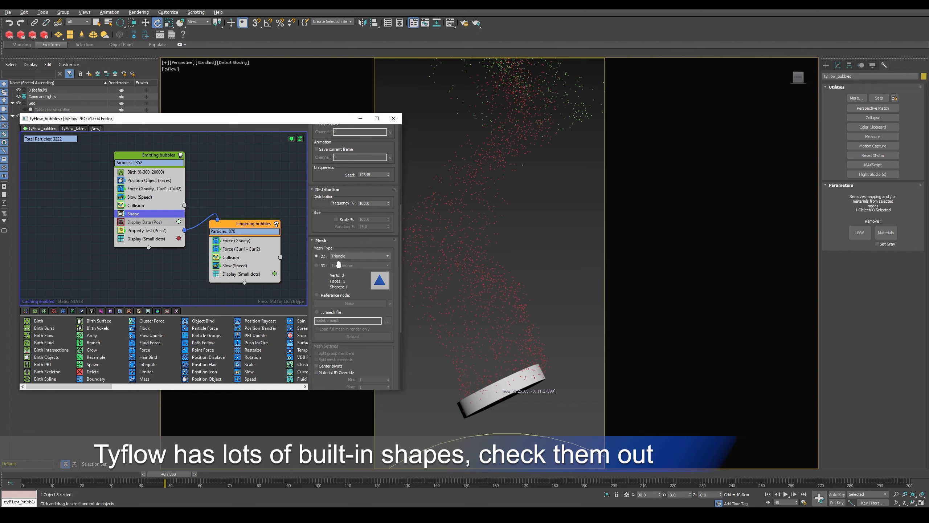
Step: Set the Shape operator's mesh type to the 3D shape Geosphere (LowRes)
{"action": "left_click", "coordinate": [321, 265]}
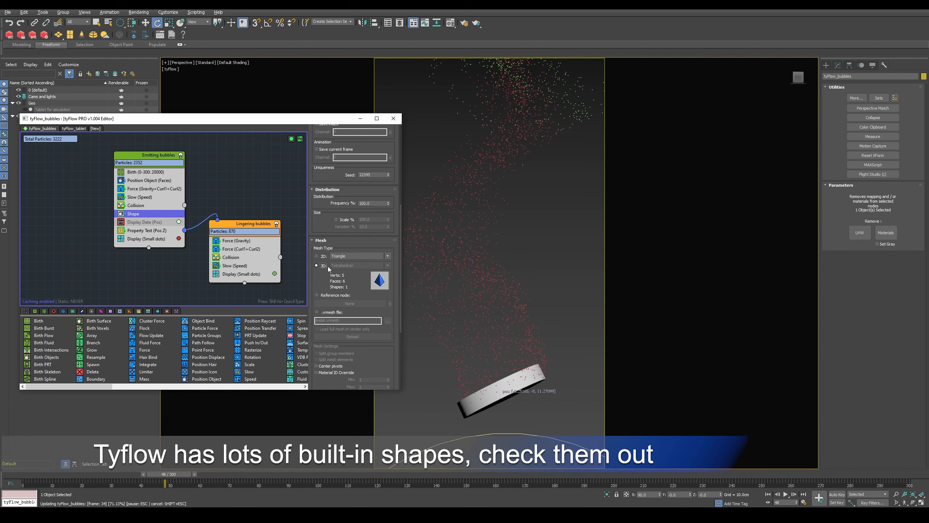
{"action": "left_click", "coordinate": [351, 265]}
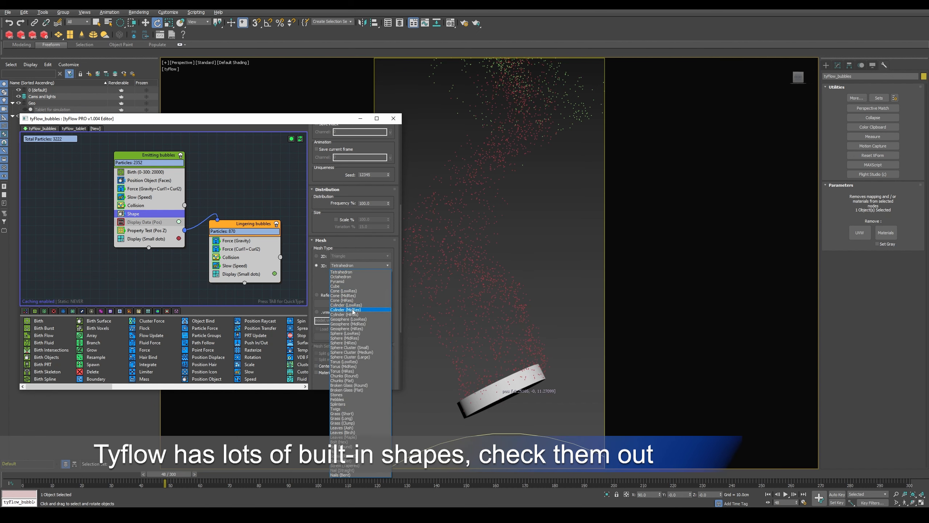
{"action": "left_click", "coordinate": [360, 319]}
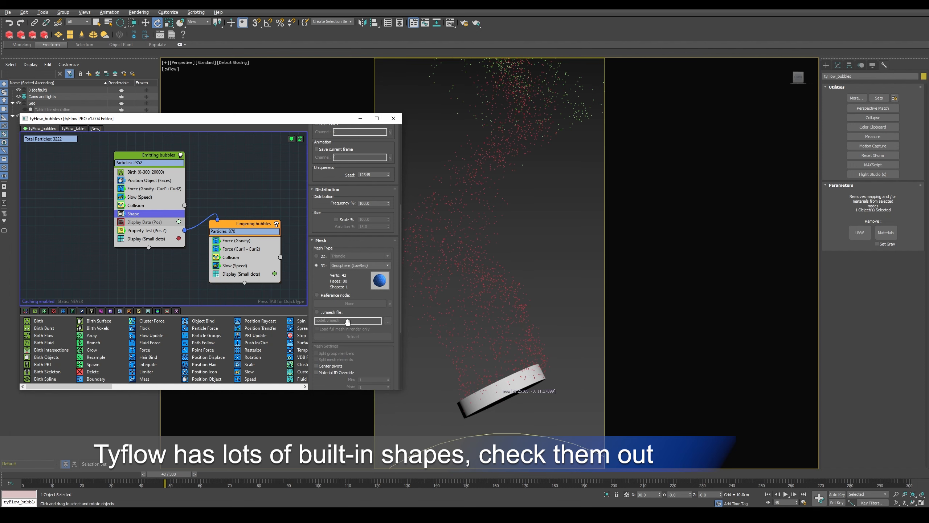
{"action": "middle_click_drag", "start_coordinate": [511, 195], "coordinate": [503, 217]}
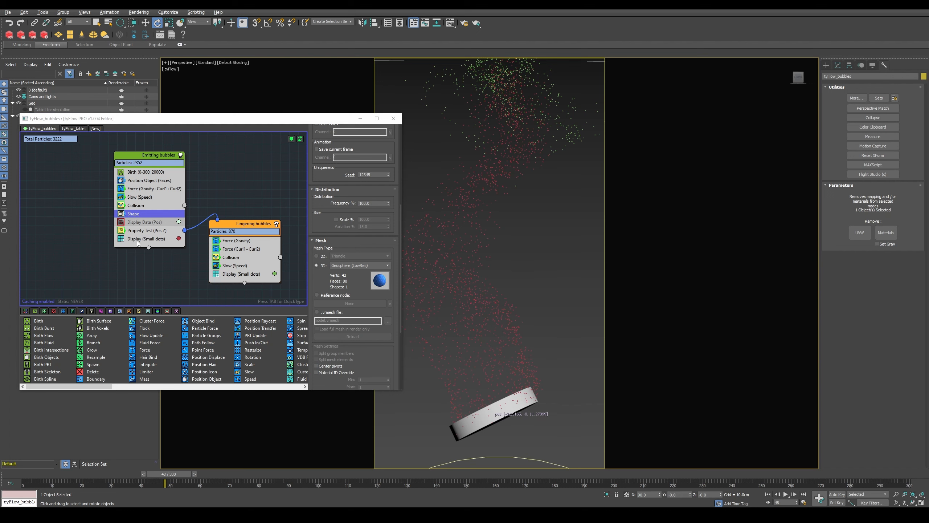
Step: Set the display type to Geometry for the Display operators of both the Emitting bubbles and Lingering bubbles events
{"action": "left_click", "coordinate": [150, 246]}
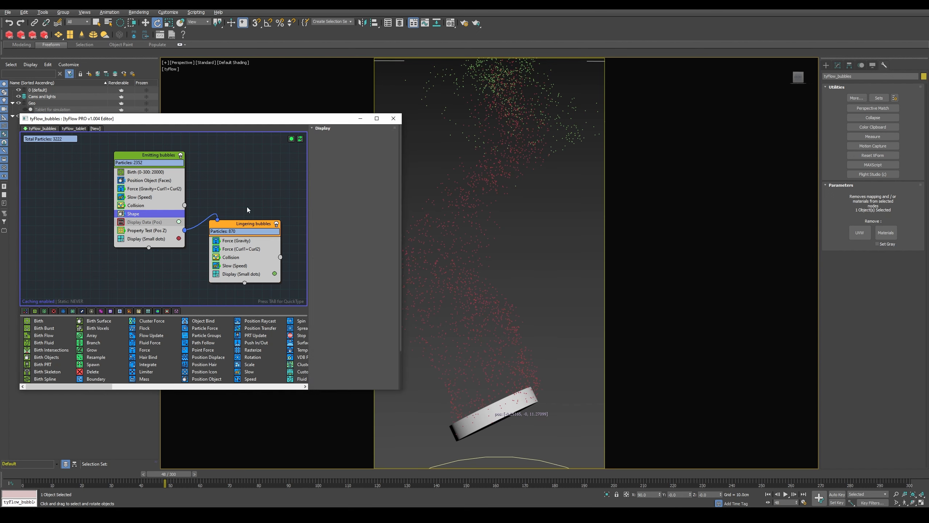
{"action": "left_click", "coordinate": [348, 142]}
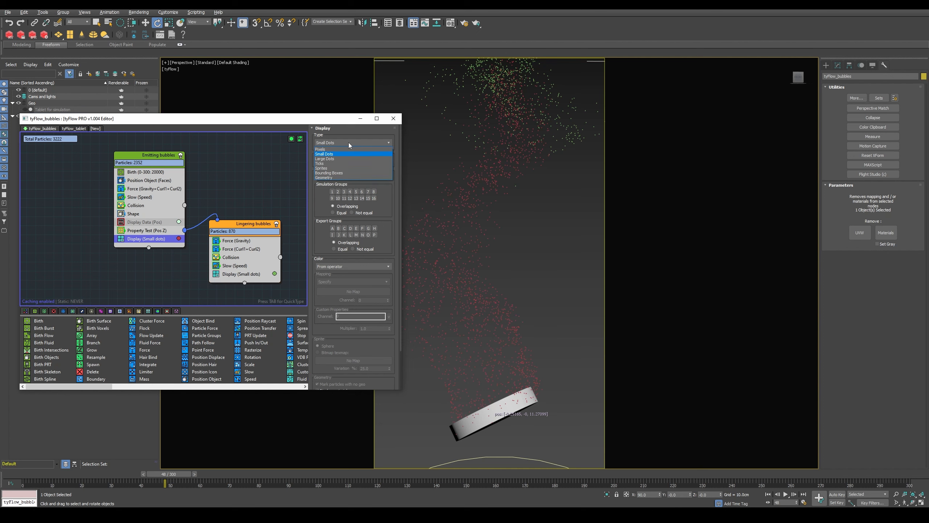
{"action": "left_click", "coordinate": [328, 178]}
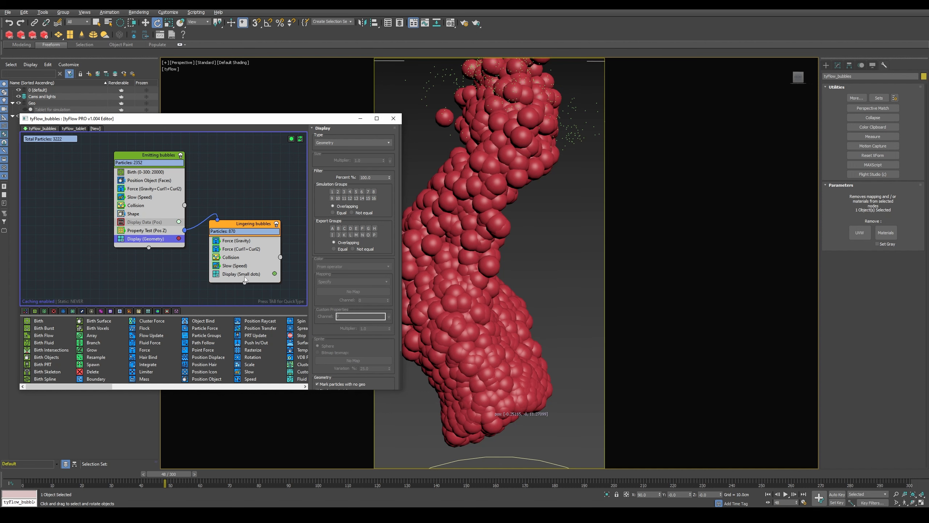
{"action": "left_click", "coordinate": [232, 275]}
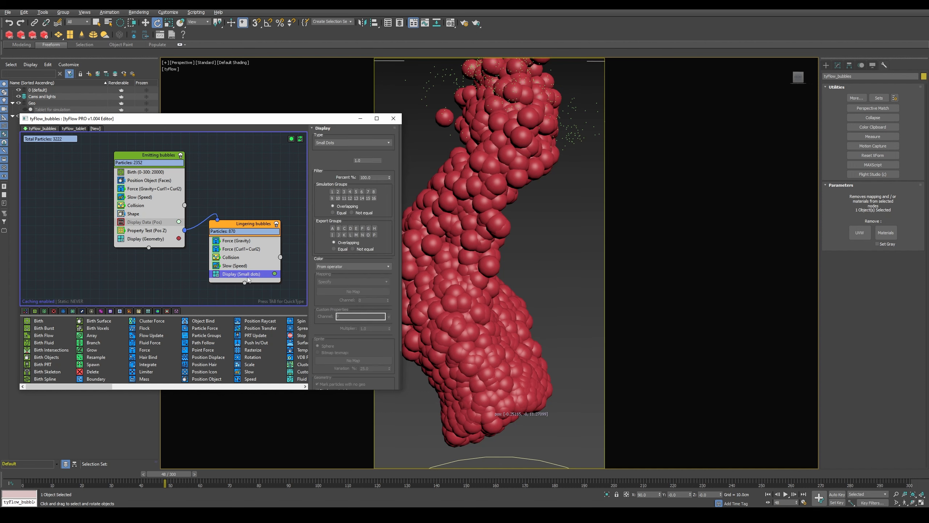
{"action": "left_click", "coordinate": [358, 143]}
{"action": "left_click", "coordinate": [330, 177]}
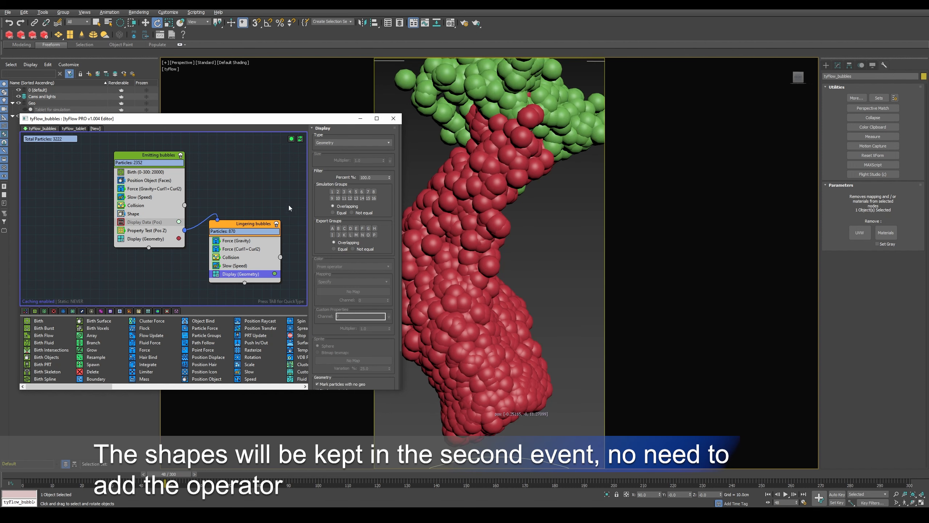
Step: Scrub back to frame 22 and enable the Shape operator's size scaling with Scale set to 10%
{"action": "scroll", "coordinate": [464, 353], "scroll_direction": "down", "scroll_amount": 3}
{"action": "left_click_drag", "start_coordinate": [170, 473], "coordinate": [98, 464]}
{"action": "scroll", "coordinate": [505, 246], "scroll_direction": "up", "scroll_amount": 2}
{"action": "scroll", "coordinate": [503, 229], "scroll_direction": "up", "scroll_amount": 2}
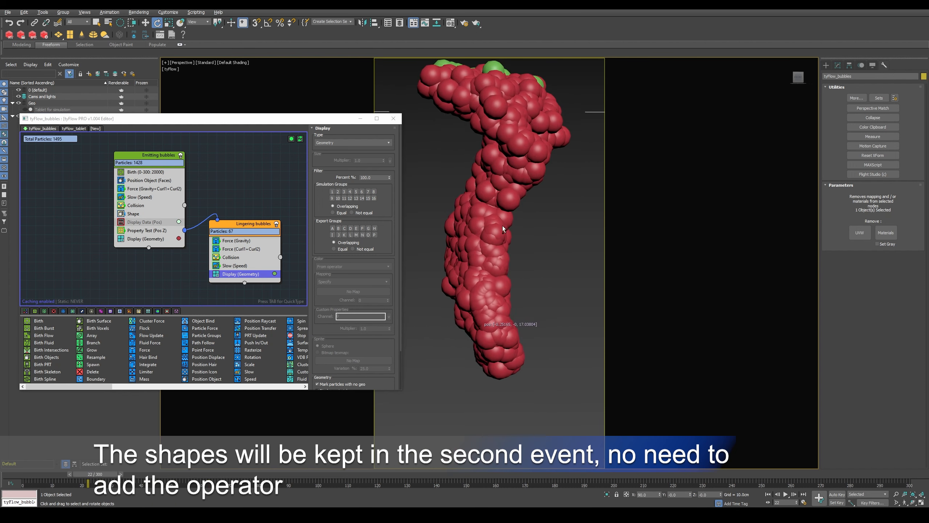
{"action": "left_click", "coordinate": [165, 226]}
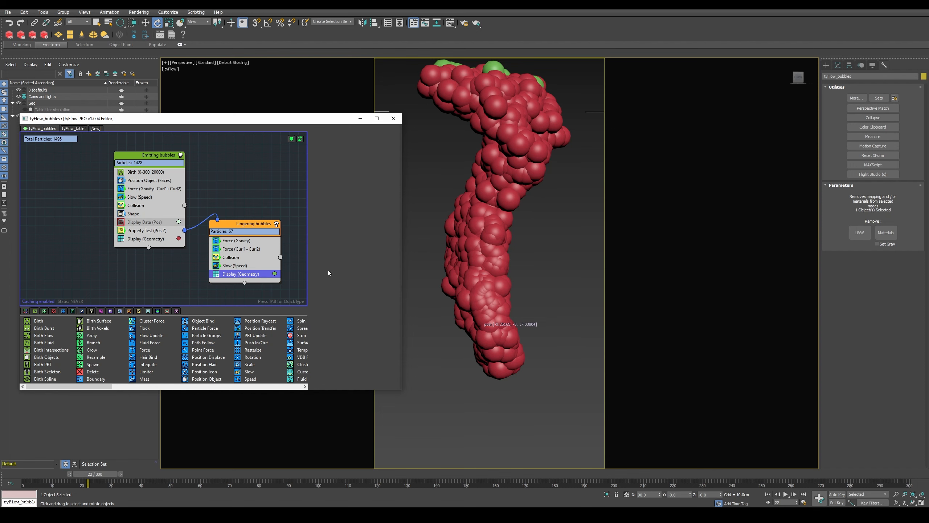
{"action": "left_click_drag", "start_coordinate": [387, 277], "coordinate": [391, 203]}
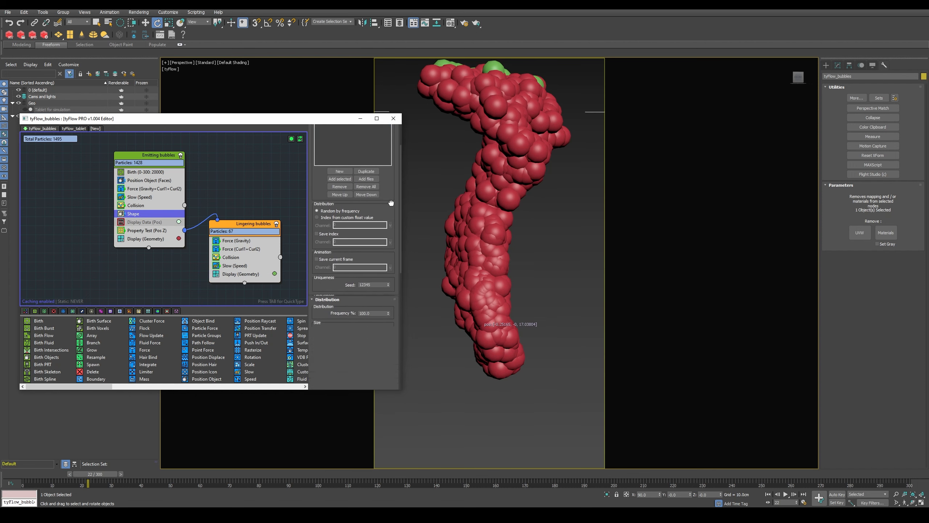
{"action": "scroll", "coordinate": [371, 317], "scroll_direction": "down", "scroll_amount": 5}
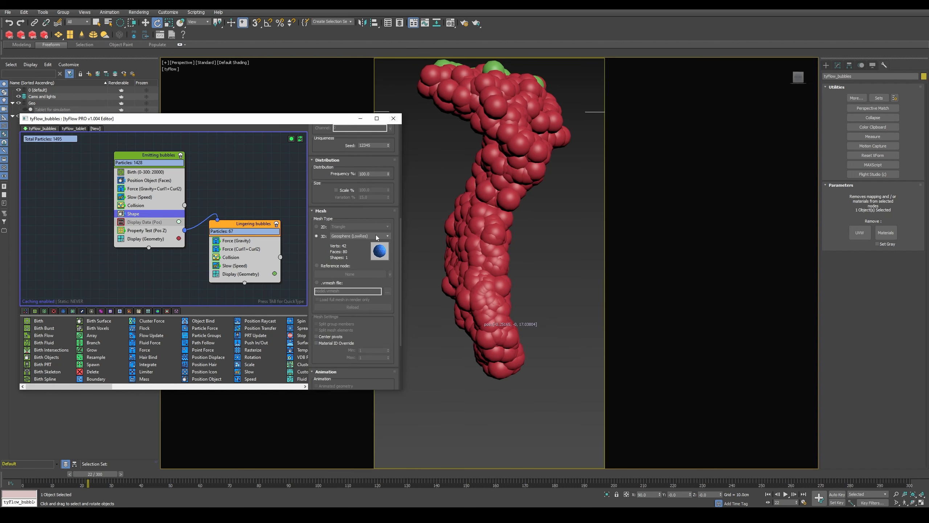
{"action": "left_click", "coordinate": [336, 190]}
{"action": "left_click", "coordinate": [374, 190]}
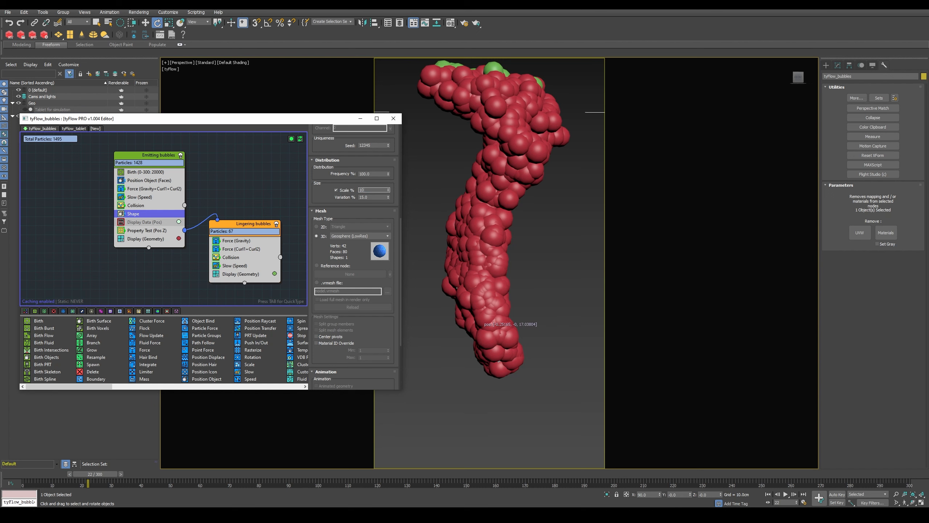
{"action": "type", "text": "10"}
{"action": "key", "text": "Return"}
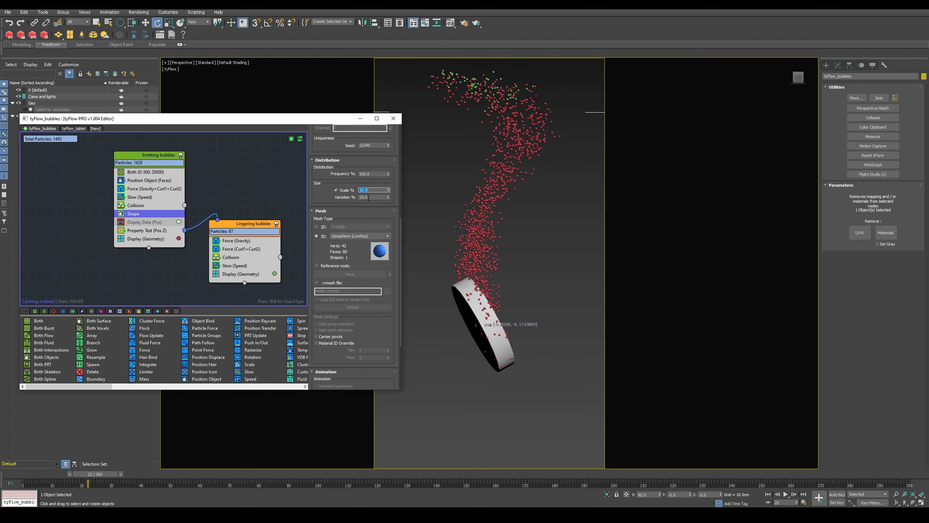
Step: Set the size Variation of the Geosphere shape to 80%
{"action": "key", "text": "Tab"}
{"action": "type", "text": "8"}
{"action": "key", "text": "Return"}
Step: Duplicate the Geosphere (LowRes) entry in the Shape operator's list and set the copy's Scale to 40%
{"action": "scroll", "coordinate": [339, 182], "scroll_direction": "up", "scroll_amount": 5}
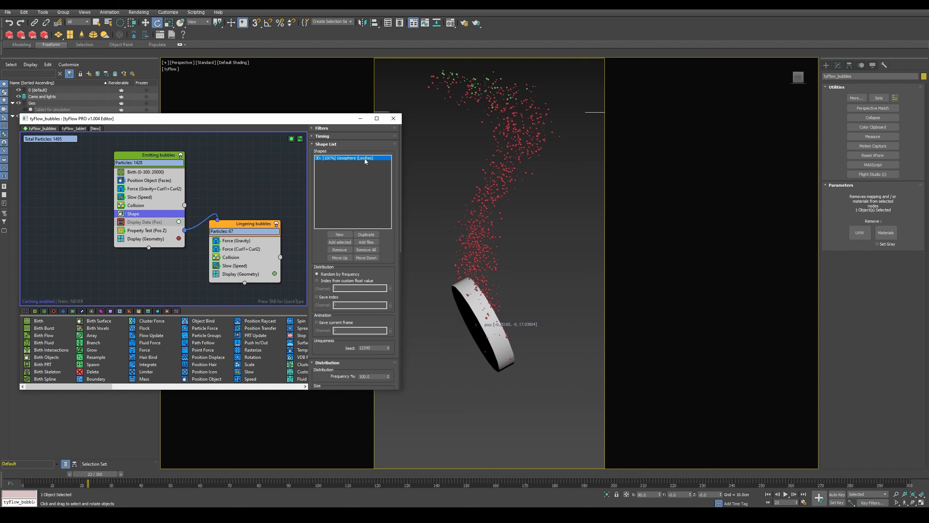
{"action": "scroll", "coordinate": [369, 233], "scroll_direction": "down", "scroll_amount": 5}
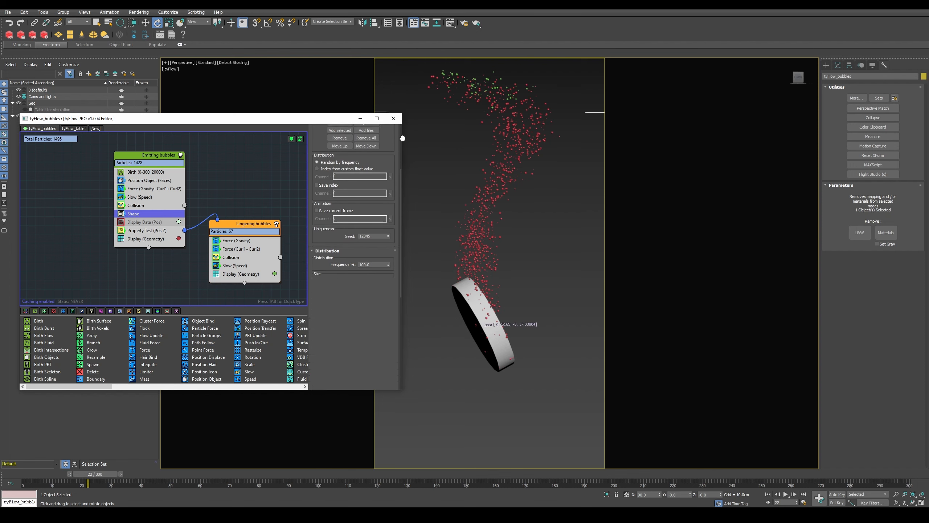
{"action": "scroll", "coordinate": [336, 267], "scroll_direction": "down", "scroll_amount": 2}
{"action": "left_click", "coordinate": [336, 227]}
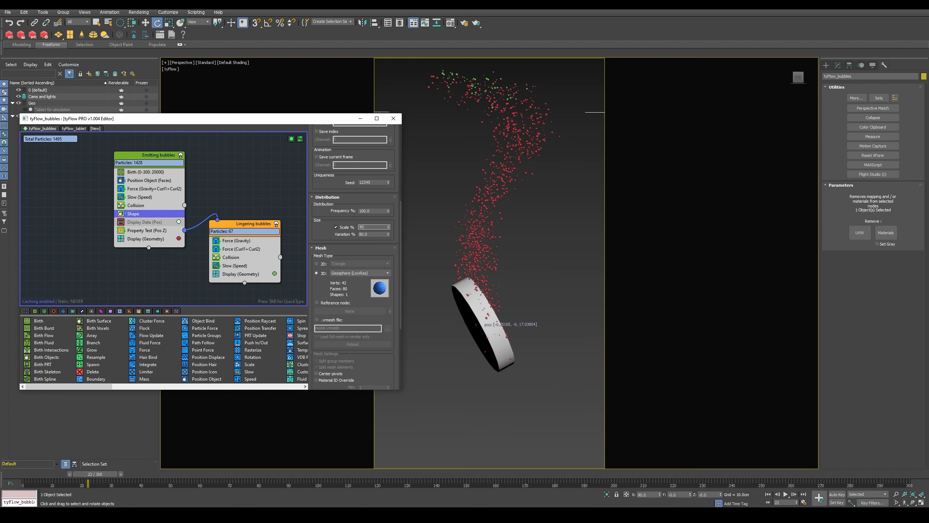
{"action": "key", "text": "Return"}
{"action": "scroll", "coordinate": [379, 226], "scroll_direction": "up", "scroll_amount": 1}
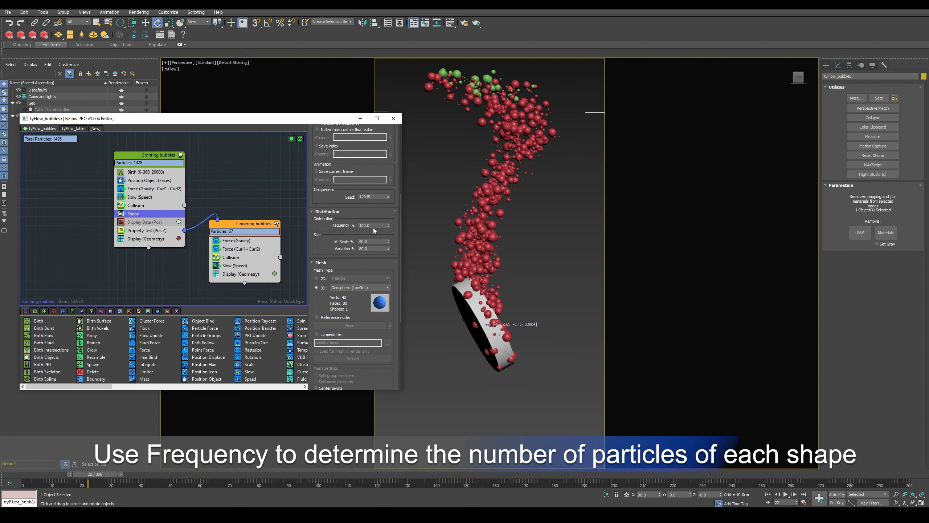
Step: Set the duplicated shape's Frequency to 5%, testing 2% for comparison
{"action": "left_click_drag", "start_coordinate": [374, 225], "coordinate": [350, 225]}
{"action": "type", "text": "5"}
{"action": "key", "text": "Return"}
{"action": "type", "text": "2"}
{"action": "key", "text": "Return"}
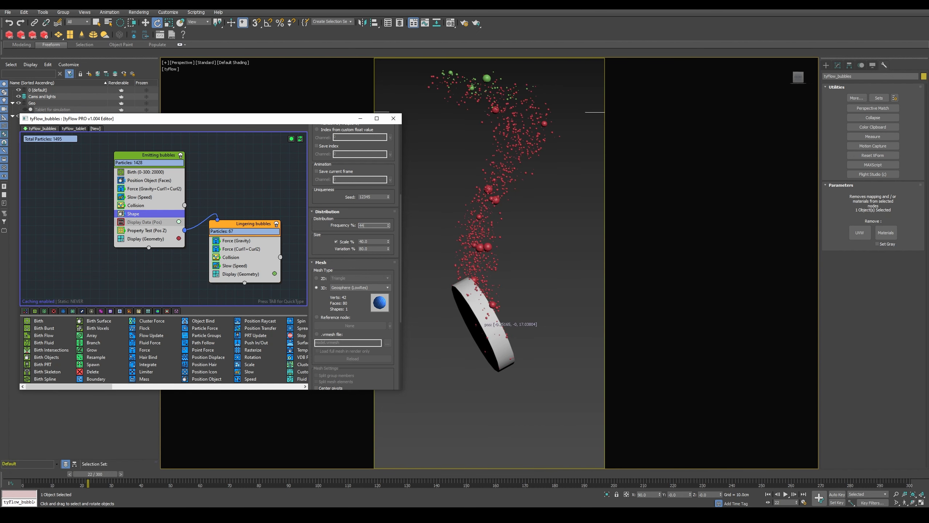
{"action": "type", "text": "5"}
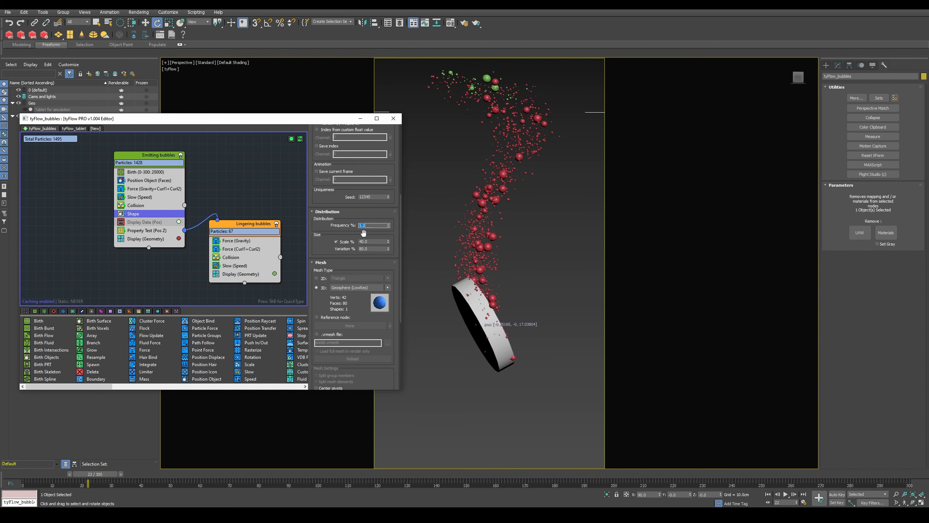
Step: Reduce the duplicated Geosphere shape's Scale to 30%
{"action": "key", "text": "Tab"}
{"action": "type", "text": "3"}
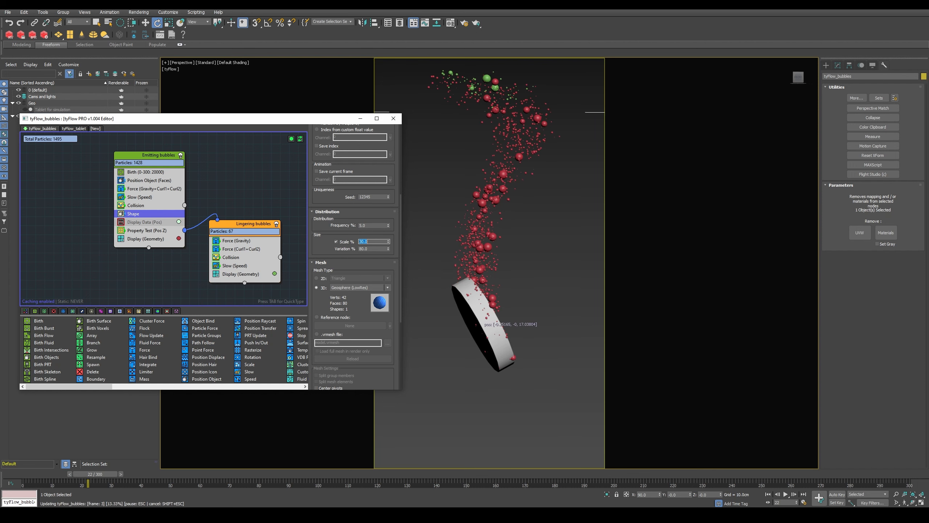
{"action": "type", "text": "0"}
{"action": "key", "text": "Return"}
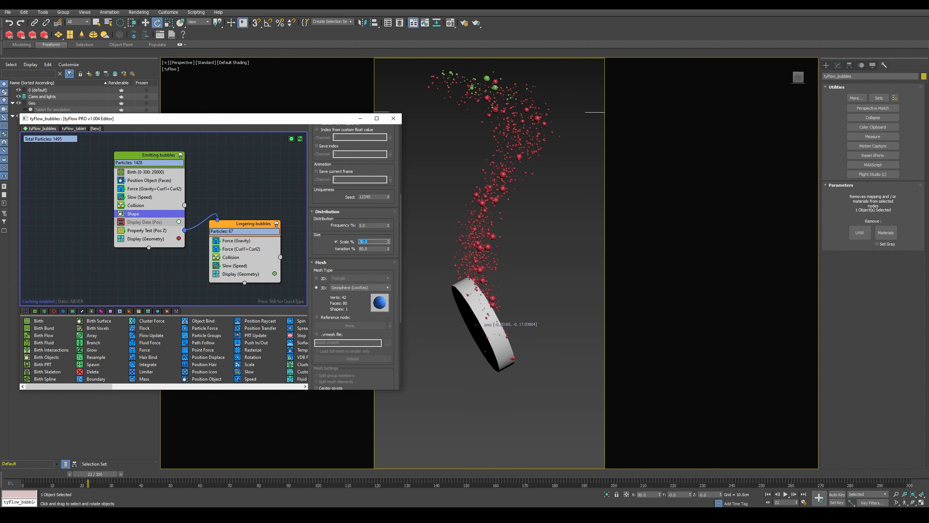
Step: Set the Total of the Birth operator in the Emitting bubbles event to 80000 particles
{"action": "scroll", "coordinate": [540, 216], "scroll_direction": "up", "scroll_amount": 3}
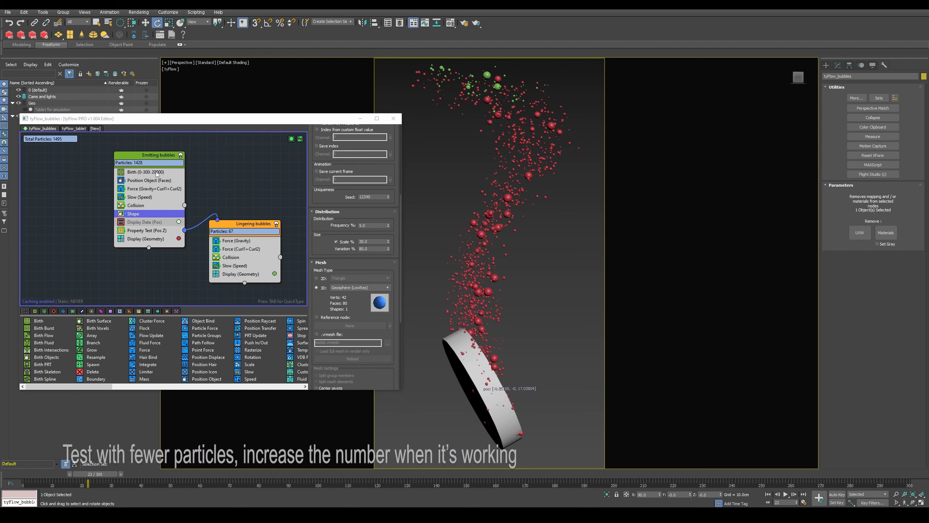
{"action": "left_click", "coordinate": [182, 172]}
{"action": "left_click_drag", "start_coordinate": [372, 158], "coordinate": [310, 183]}
{"action": "type", "text": "80000"}
{"action": "key", "text": "Return"}
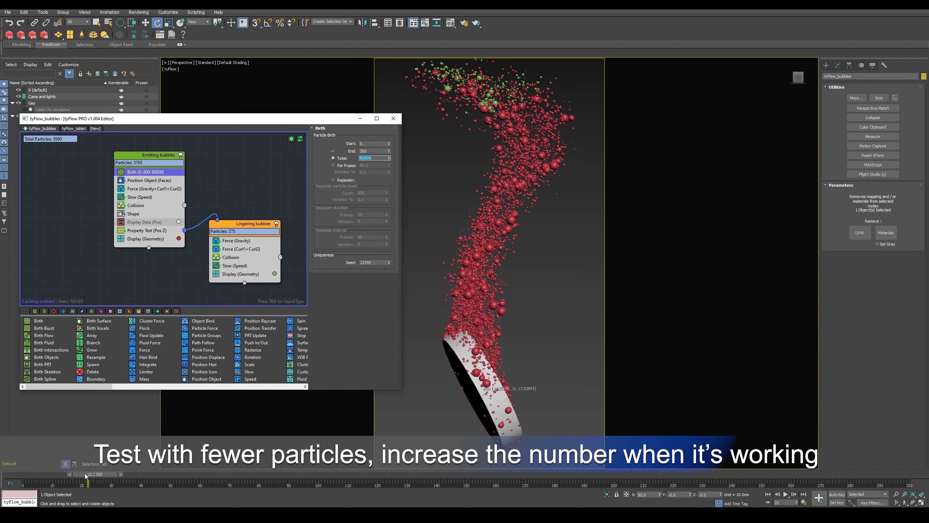
Step: Scrub the timeline forward to frame 47 to check the denser bubble trail behind the tablet
{"action": "left_click_drag", "start_coordinate": [29, 477], "coordinate": [183, 444]}
{"action": "key", "text": "e"}
{"action": "scroll", "coordinate": [505, 329], "scroll_direction": "down", "scroll_amount": 4}
{"action": "scroll", "coordinate": [498, 293], "scroll_direction": "down", "scroll_amount": 3}
{"action": "left_click_drag", "start_coordinate": [68, 480], "coordinate": [164, 463]}
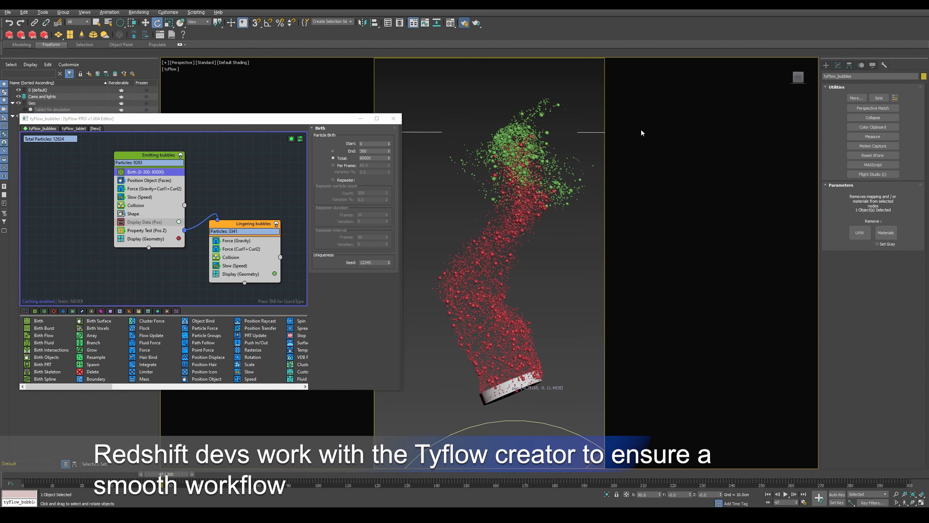
Step: Switch the scene's renderer to Redshift Renderer in Render Setup and review its common and Redshift settings
{"action": "key", "text": "F10"}
{"action": "left_click", "coordinate": [672, 90]}
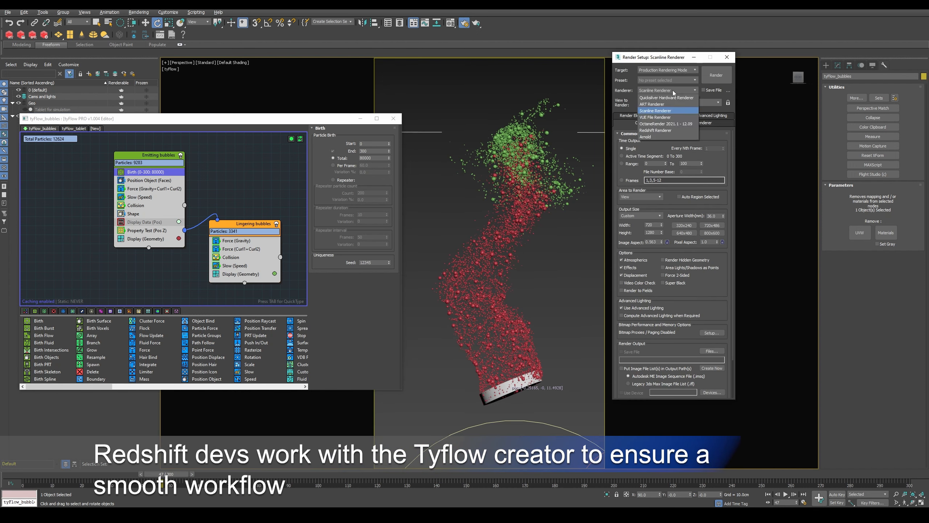
{"action": "left_click", "coordinate": [666, 129]}
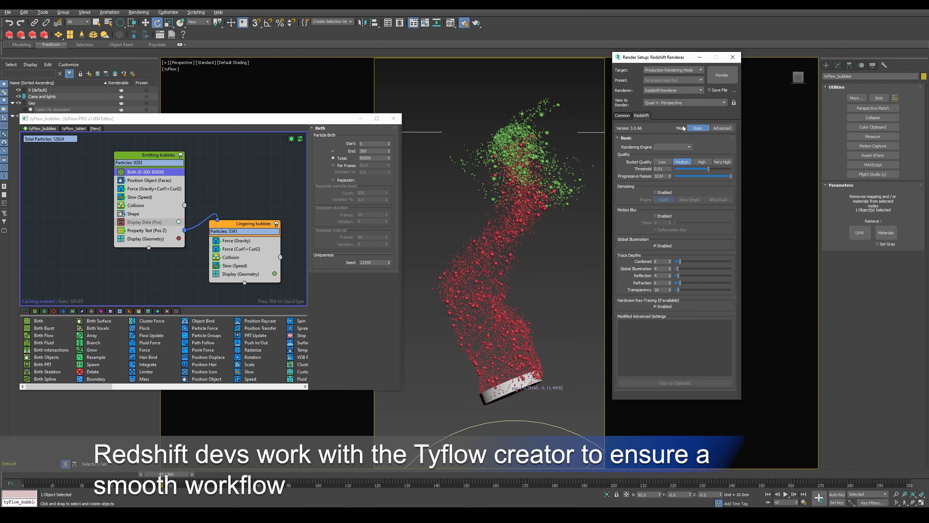
{"action": "left_click", "coordinate": [622, 116]}
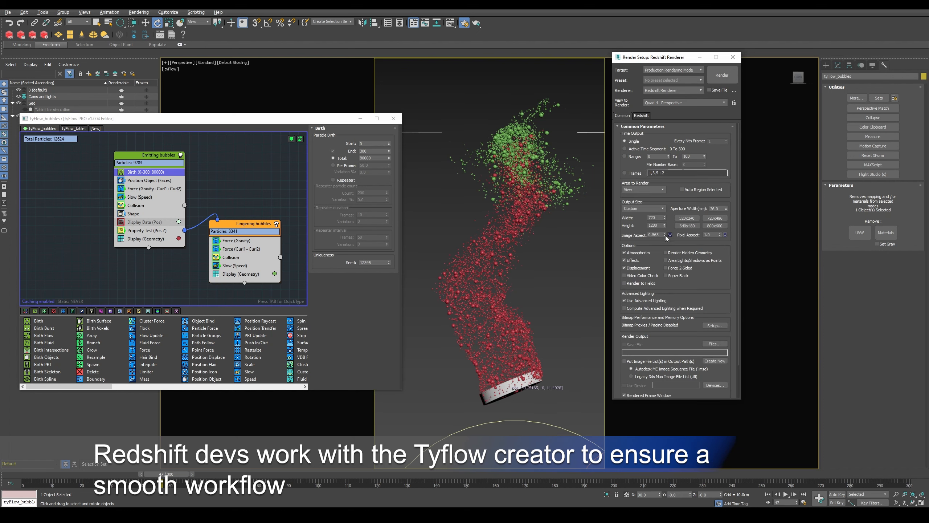
{"action": "left_click", "coordinate": [637, 116]}
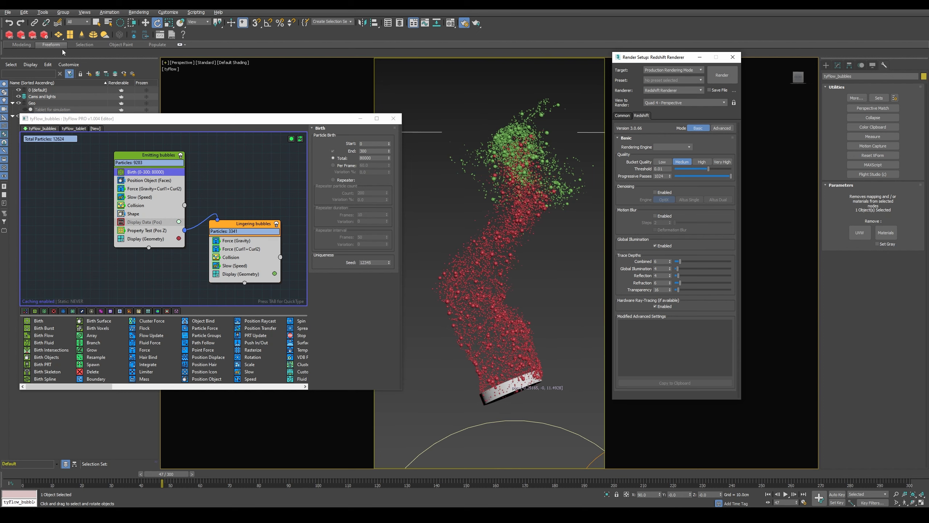
Step: Render the current frame in the Redshift Render View, enlarging its window and centring the image
{"action": "left_click", "coordinate": [31, 35]}
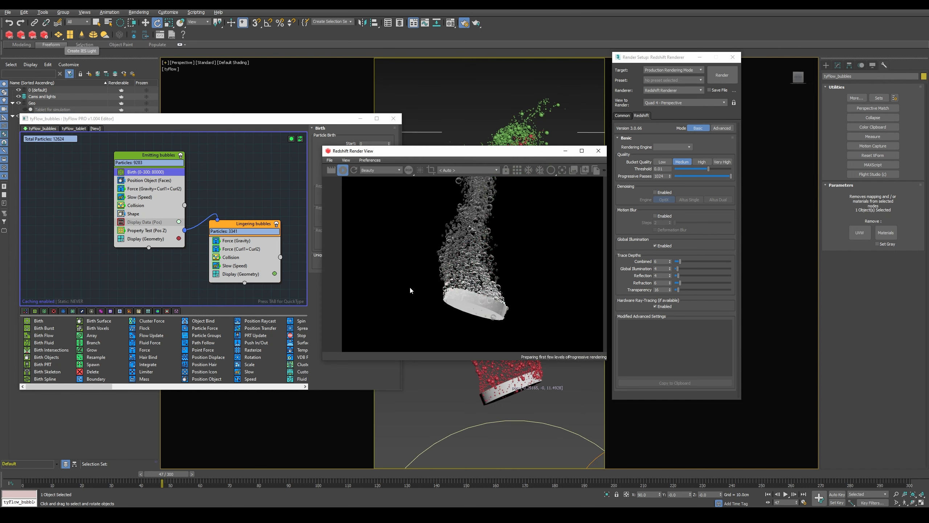
{"action": "left_click_drag", "start_coordinate": [419, 362], "coordinate": [421, 474]}
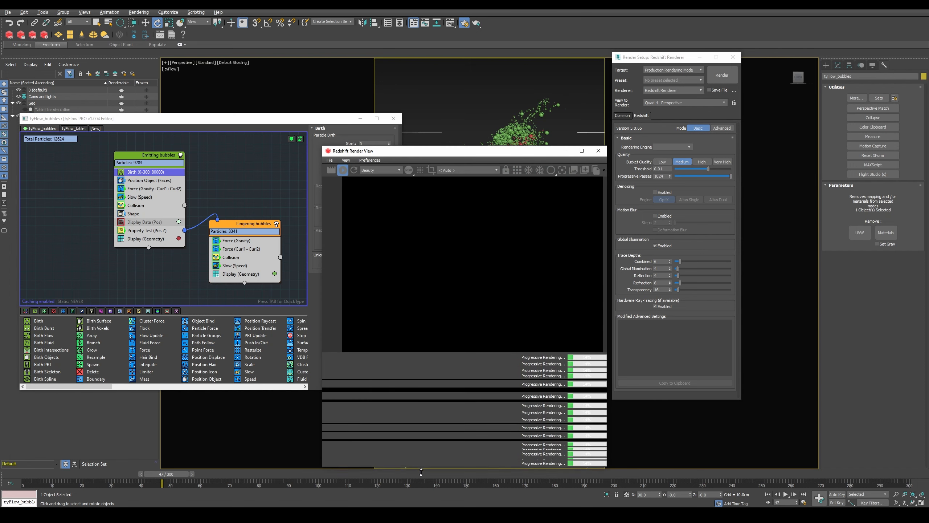
{"action": "left_click_drag", "start_coordinate": [460, 151], "coordinate": [326, 59]}
{"action": "middle_click_drag", "start_coordinate": [385, 272], "coordinate": [392, 184]}
{"action": "mouse_move", "coordinate": [378, 236]}
{"action": "middle_mouse_down"}
{"action": "mouse_move", "coordinate": [367, 200]}
{"action": "mouse_move", "coordinate": [376, 230]}
{"action": "middle_mouse_up"}
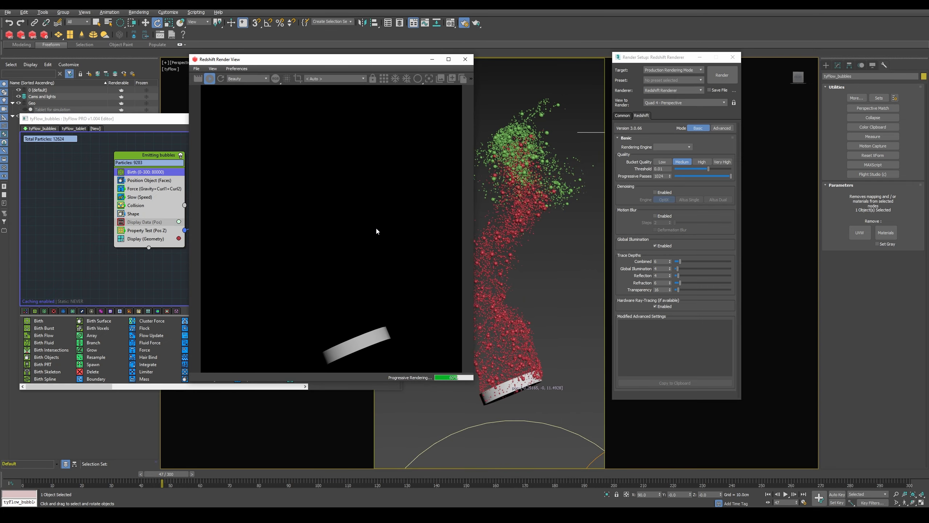
{"action": "left_click_drag", "start_coordinate": [359, 59], "coordinate": [418, 68]}
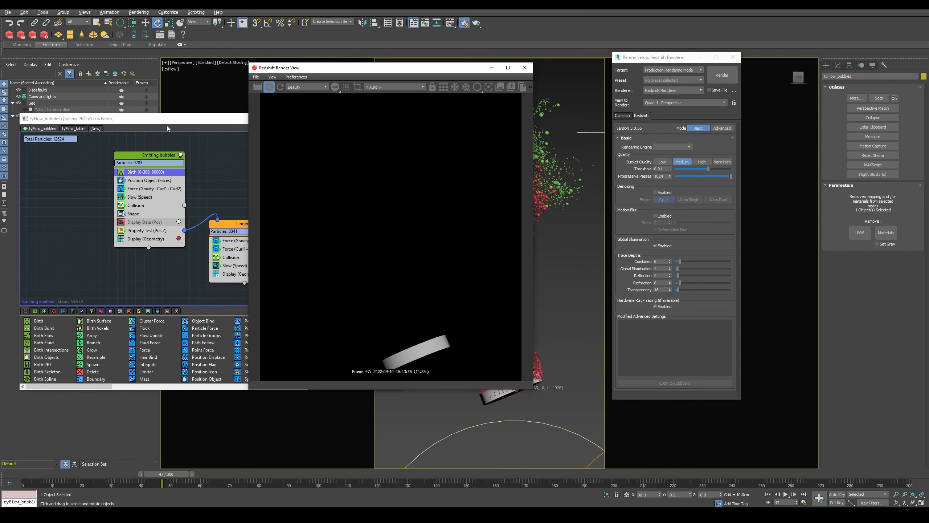
Step: Add a Mesh operator directly below Shape in the Emitting bubbles event and set its mesh type to Render Instances
{"action": "left_click_drag", "start_coordinate": [180, 121], "coordinate": [170, 120]}
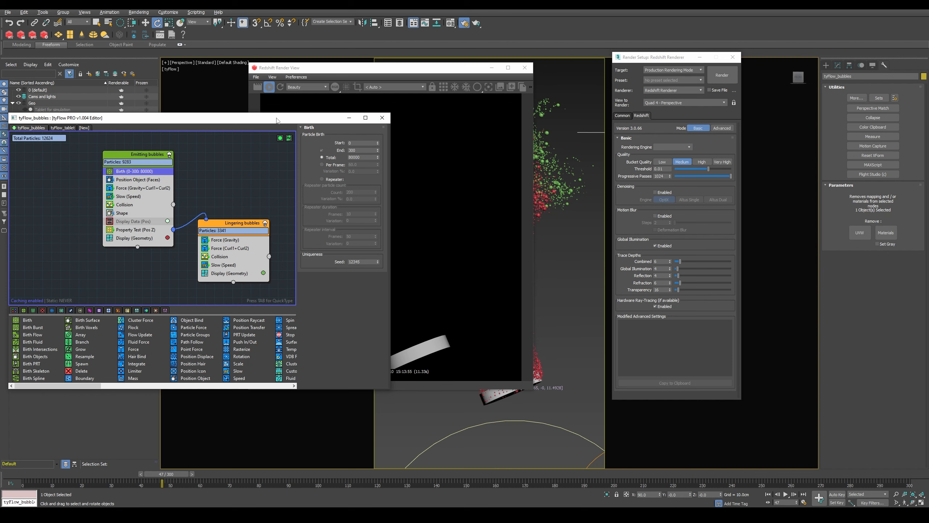
{"action": "mouse_move", "coordinate": [285, 113]}
{"action": "left_mouse_down"}
{"action": "mouse_move", "coordinate": [379, 110]}
{"action": "mouse_move", "coordinate": [274, 124]}
{"action": "left_mouse_up"}
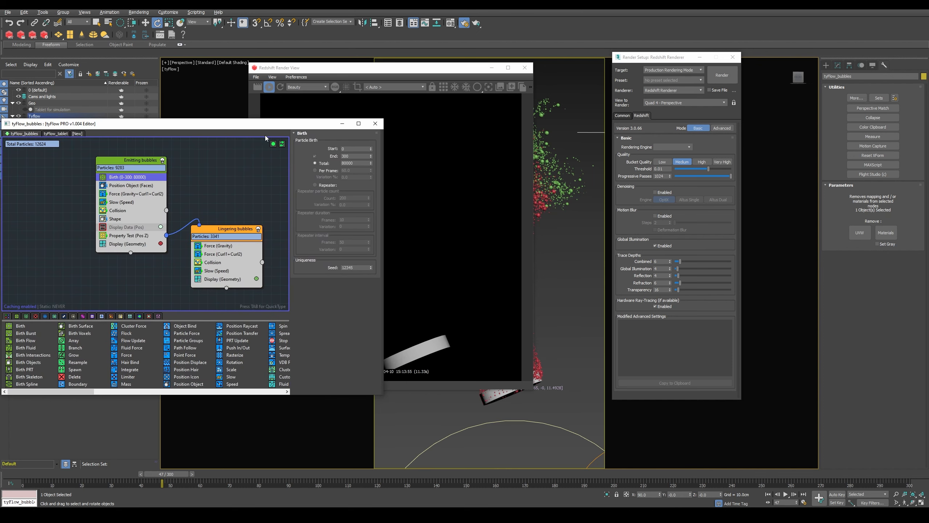
{"action": "left_click", "coordinate": [130, 219]}
{"action": "key", "text": "Tab"}
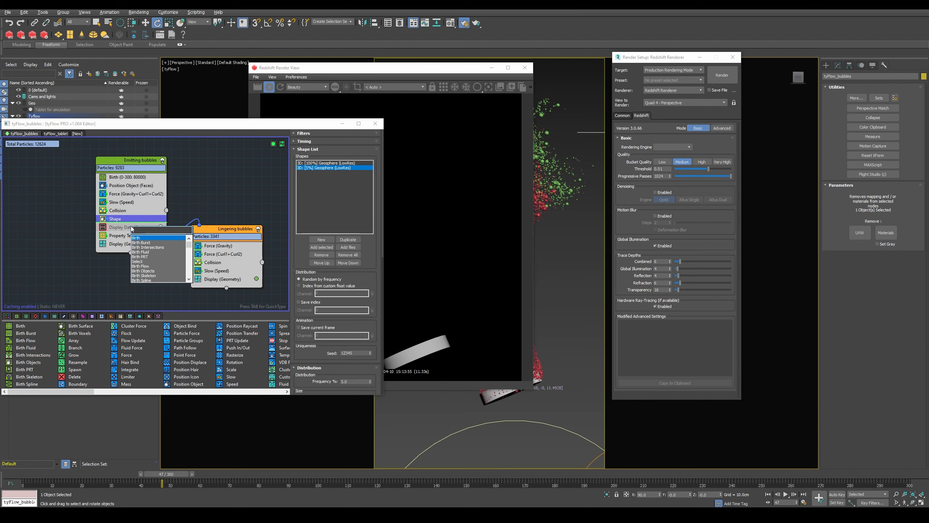
{"action": "type", "text": "mesh"}
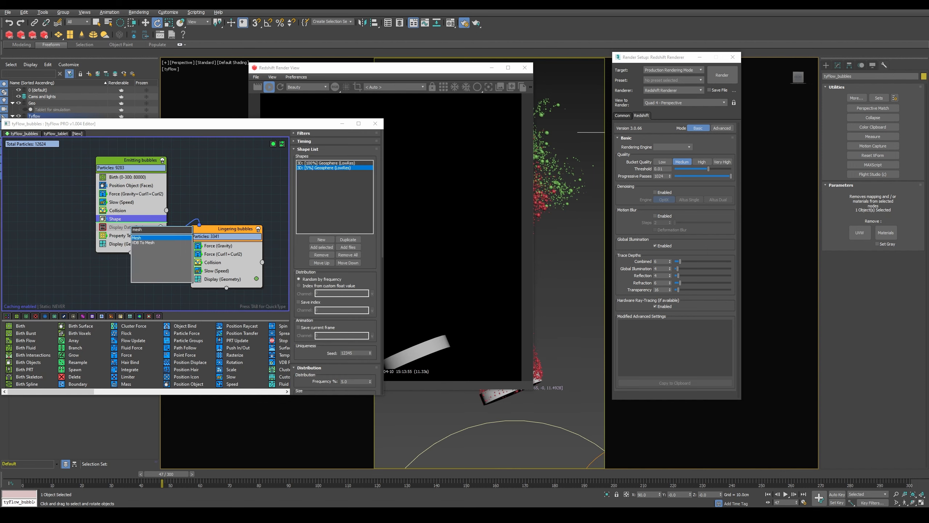
{"action": "key", "text": "Return"}
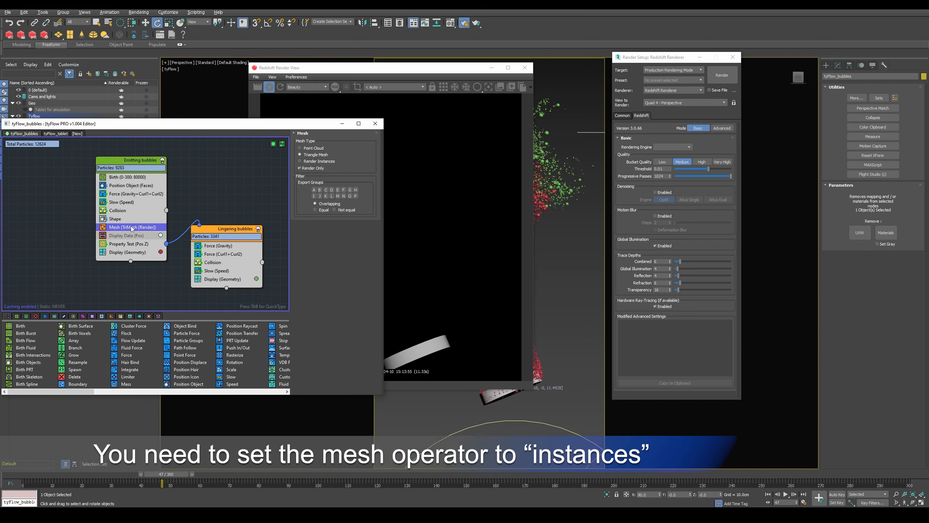
{"action": "left_click", "coordinate": [322, 161]}
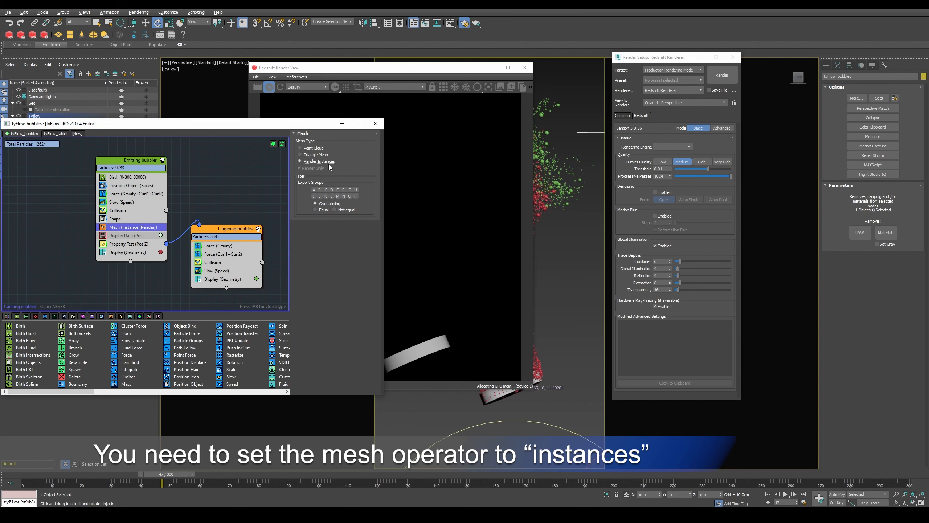
Step: Refresh the Redshift render to check the emitting bubbles, and place the render view beside the viewport
{"action": "left_click_drag", "start_coordinate": [393, 69], "coordinate": [695, 107]}
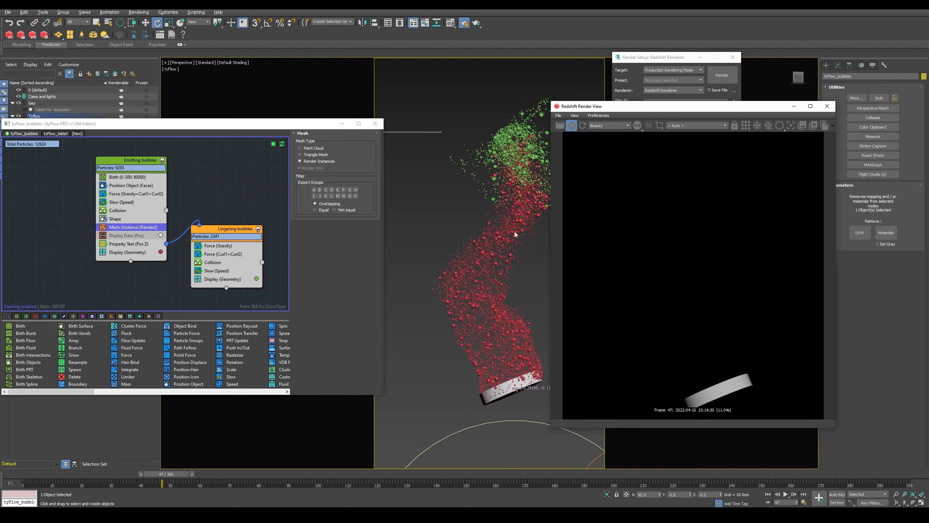
{"action": "left_click_drag", "start_coordinate": [645, 111], "coordinate": [460, 114]}
{"action": "left_click", "coordinate": [397, 130]}
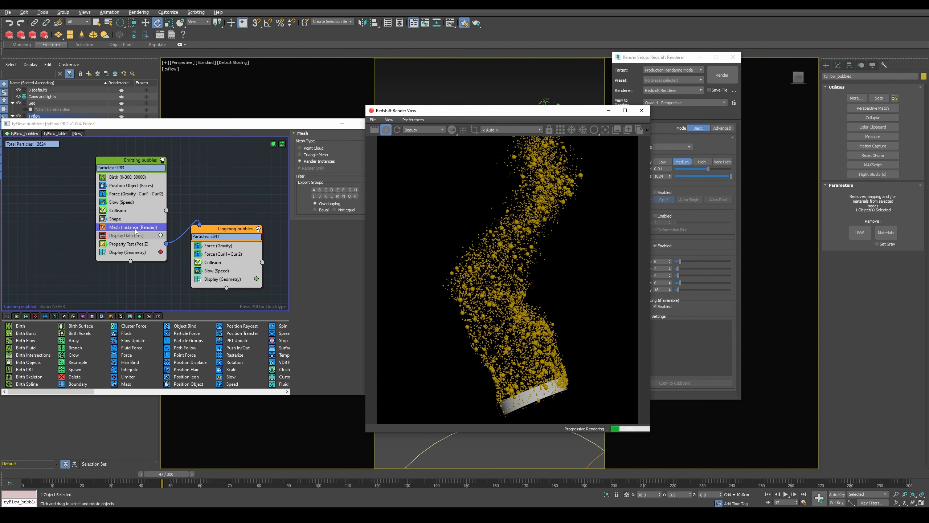
{"action": "middle_click_drag", "start_coordinate": [510, 192], "coordinate": [507, 242]}
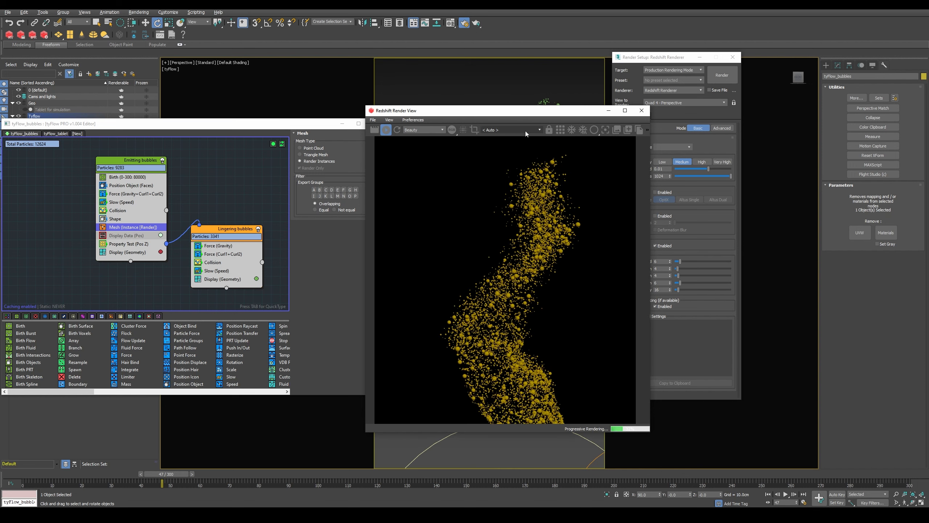
{"action": "left_click_drag", "start_coordinate": [519, 111], "coordinate": [758, 110]}
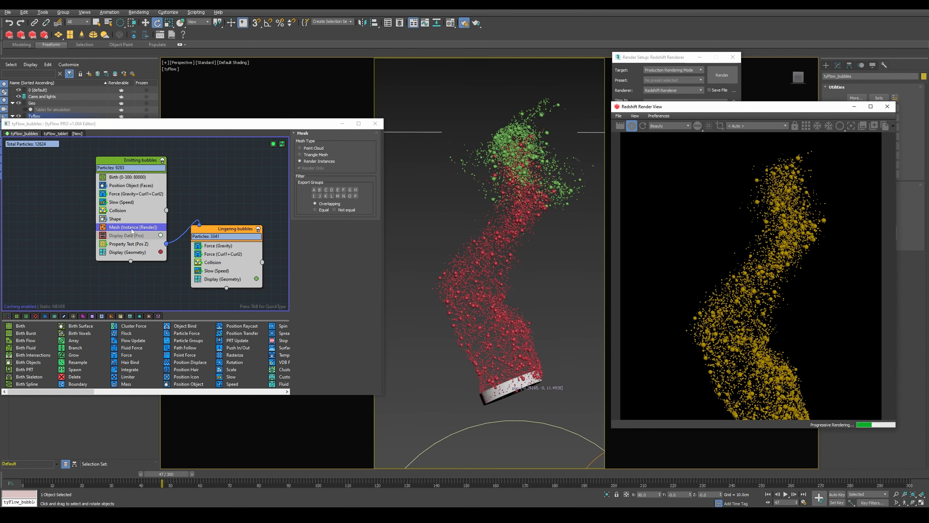
Step: Copy the Mesh operator into the Lingering bubbles event directly below Collision and refresh the Redshift render
{"action": "left_click_drag", "start_coordinate": [120, 229], "coordinate": [232, 272], "text": "shift"}
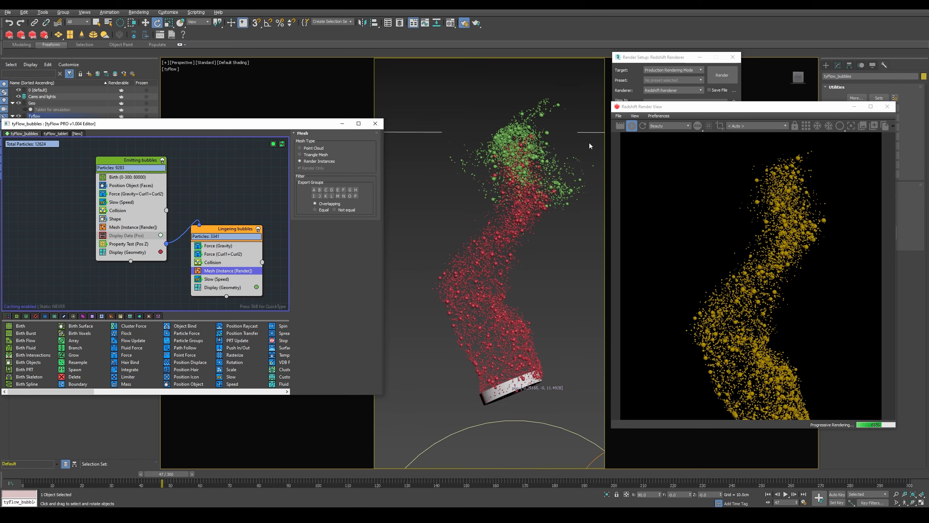
{"action": "left_click", "coordinate": [643, 126]}
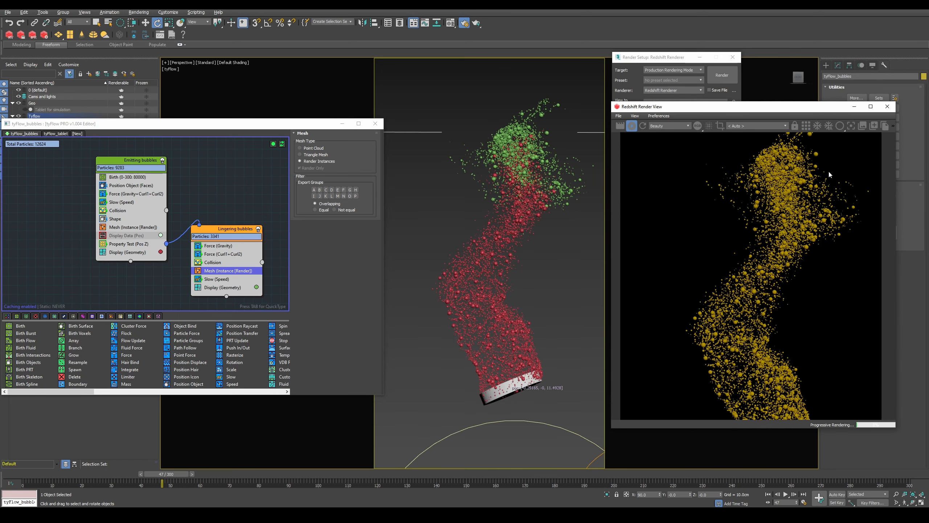
Step: Rearrange the render view and tyFlow editor to uncover the scene list, and show the Interfaces settings of tyFlow_bubbles
{"action": "left_click_drag", "start_coordinate": [755, 110], "coordinate": [511, 100]}
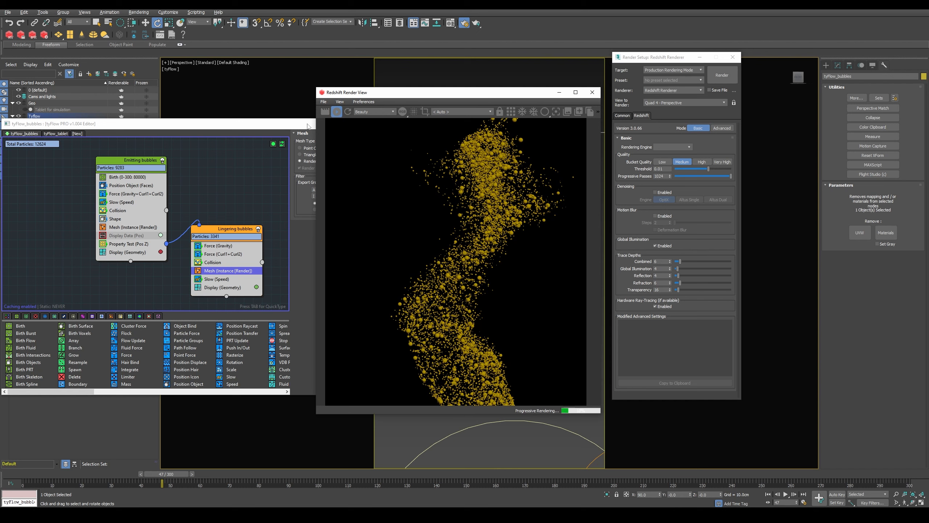
{"action": "left_click_drag", "start_coordinate": [203, 126], "coordinate": [263, 175]}
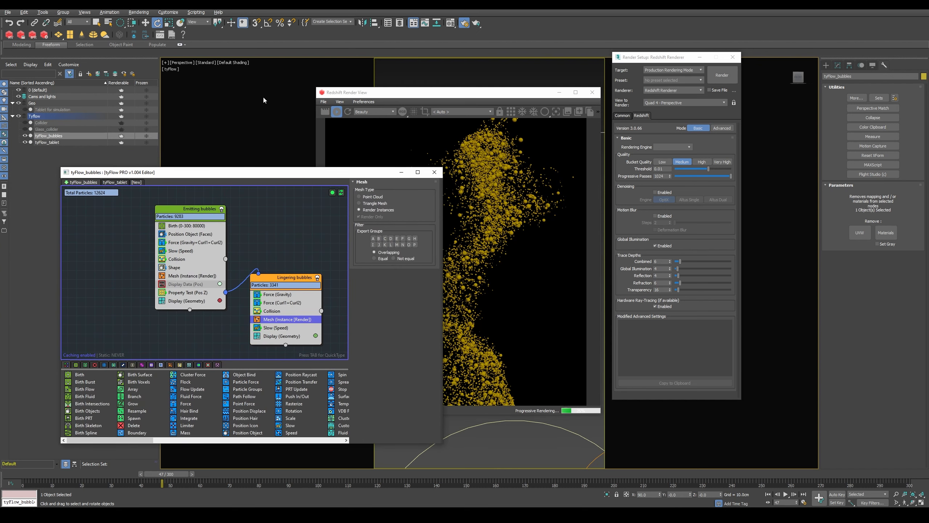
{"action": "left_click", "coordinate": [838, 64]}
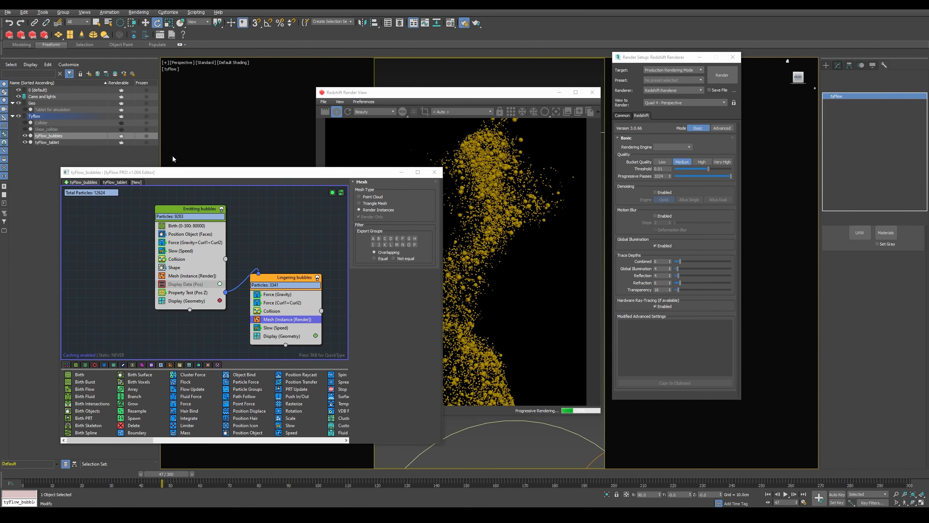
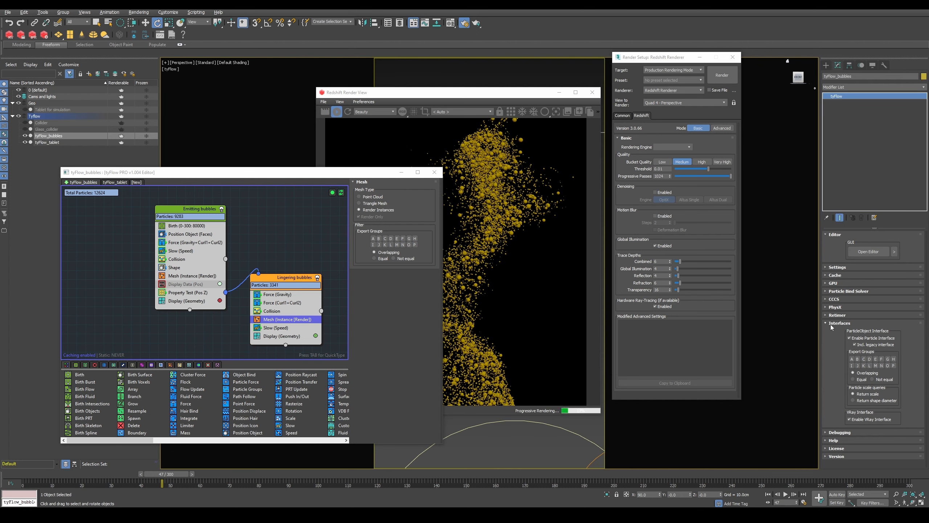
Step: Test the Redshift render with the particle interface of tyFlow_bubbles disabled, and re-enable the interface
{"action": "left_click", "coordinate": [865, 338]}
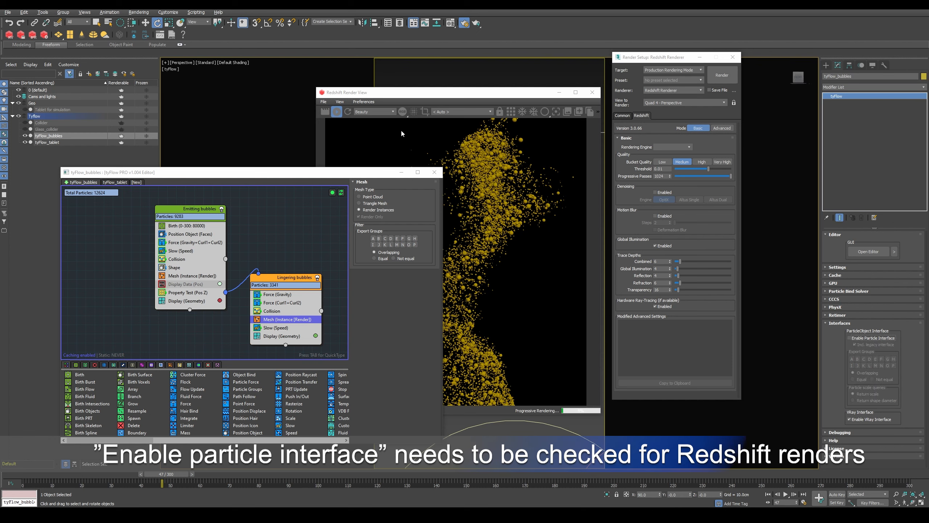
{"action": "left_click", "coordinate": [357, 124]}
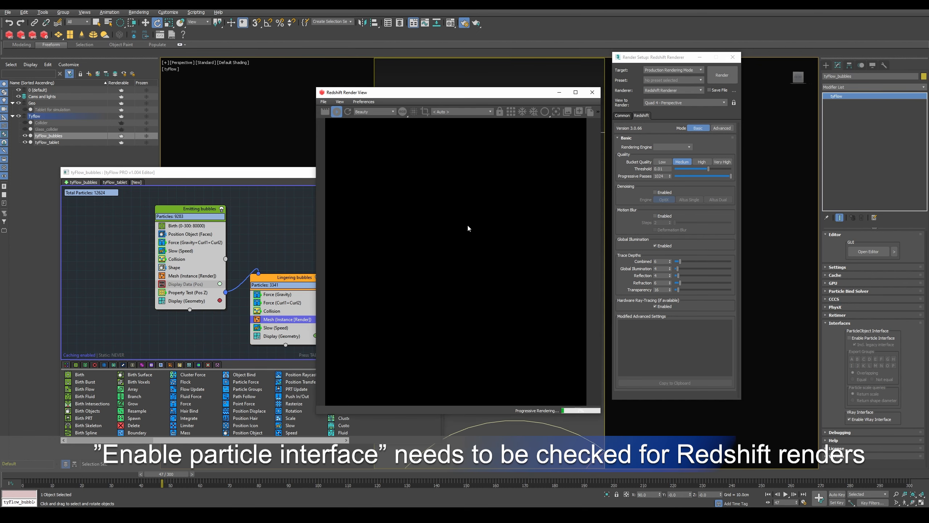
{"action": "left_click", "coordinate": [864, 339]}
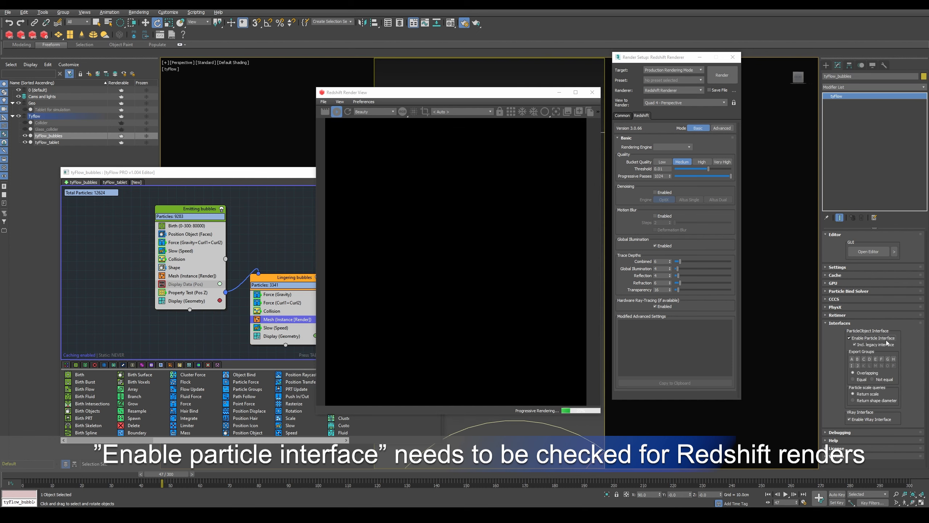
{"action": "left_click", "coordinate": [338, 115]}
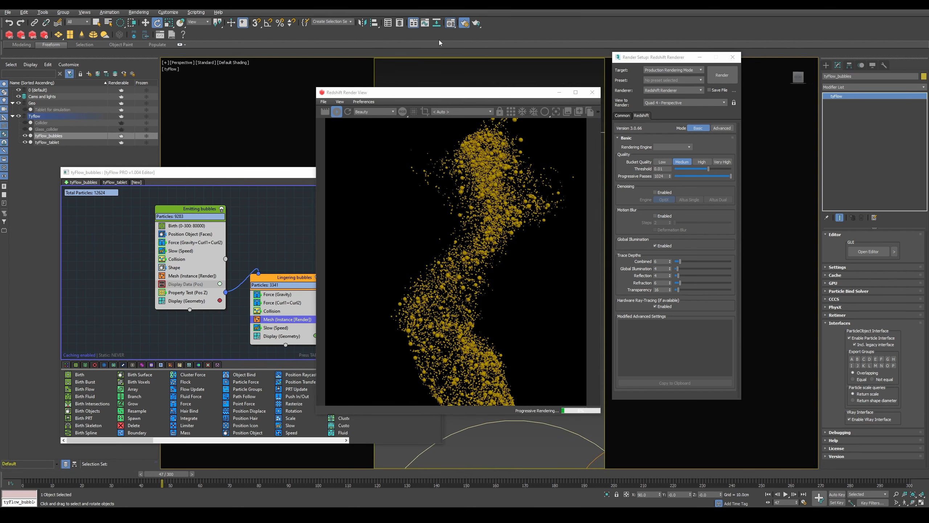
Step: Name the first material slot Bubbles, assign it to tyFlow_bubbles, and refresh the Redshift render
{"action": "key", "text": "m"}
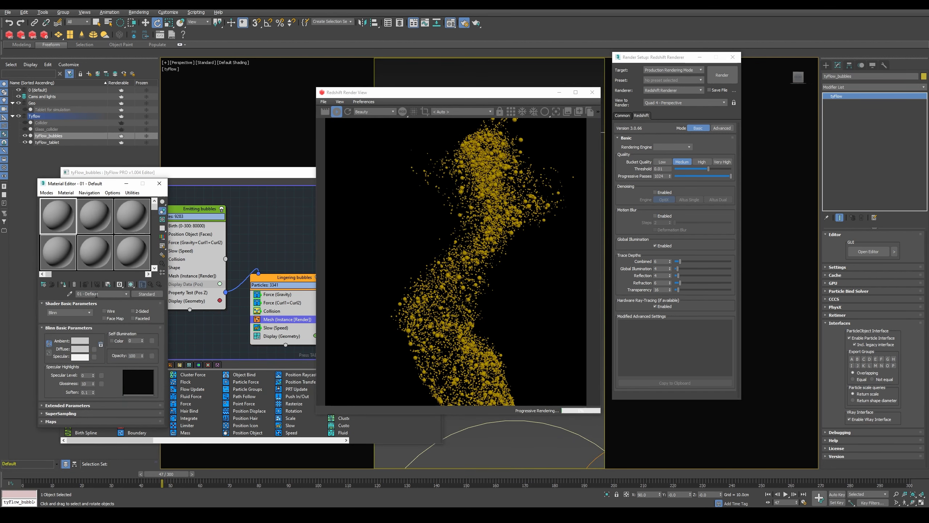
{"action": "type", "text": "Bubbles"}
{"action": "left_click", "coordinate": [63, 284]}
{"action": "left_click_drag", "start_coordinate": [489, 97], "coordinate": [669, 101]}
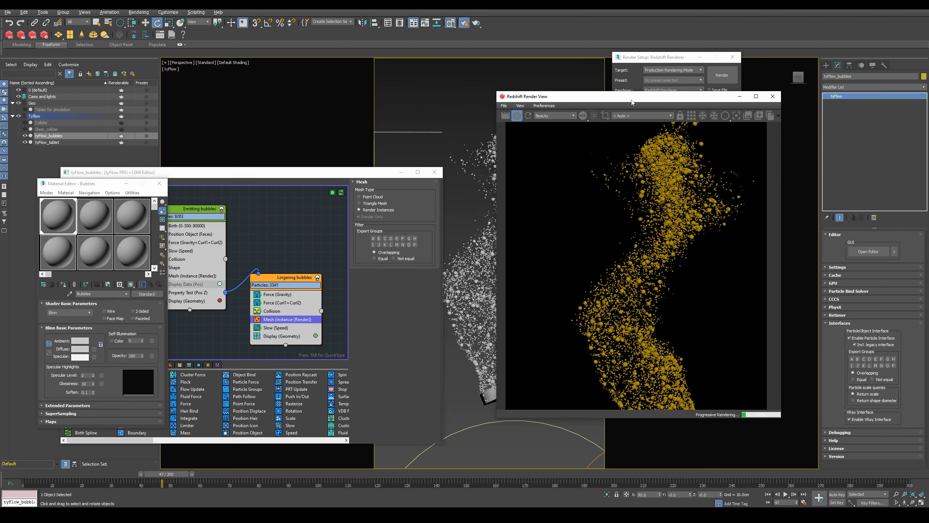
{"action": "left_click", "coordinate": [528, 116]}
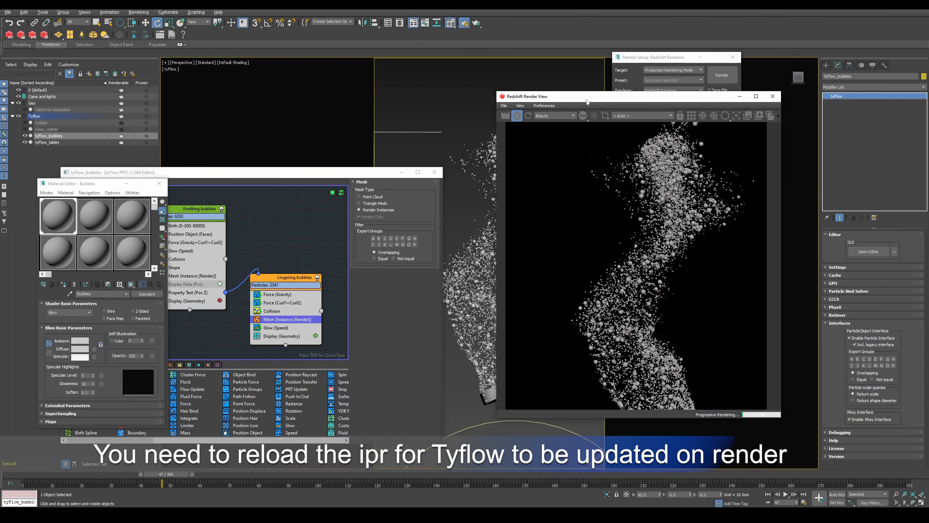
Step: Change the Bubbles material's type to RS Material and apply the Water preset
{"action": "left_click", "coordinate": [147, 294]}
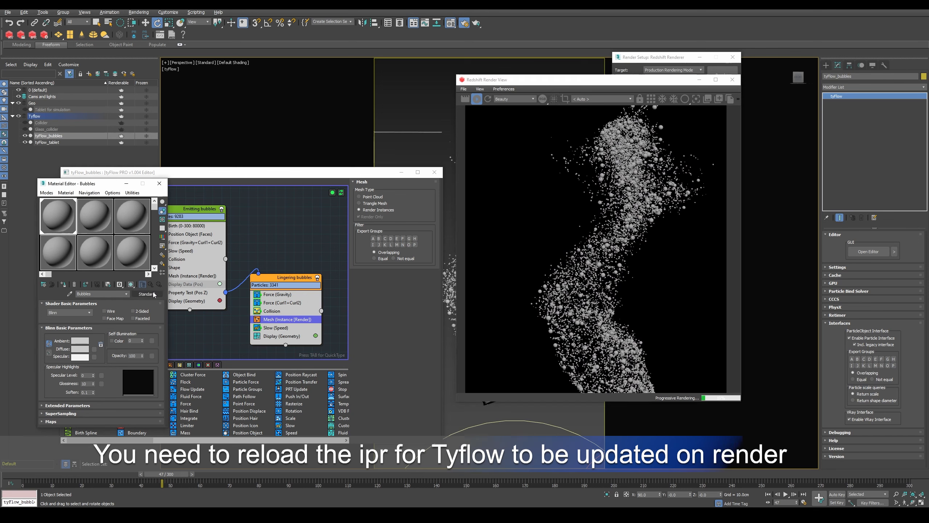
{"action": "double_click", "coordinate": [302, 304]}
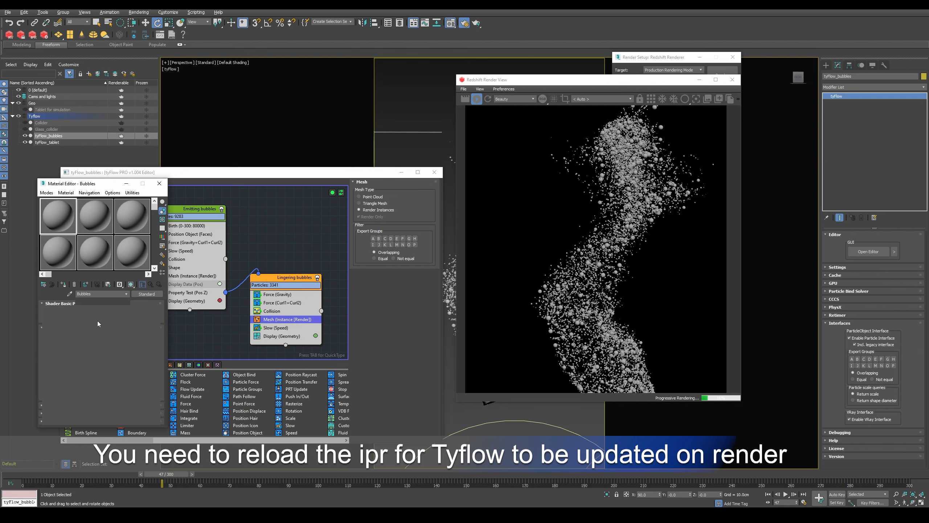
{"action": "left_click", "coordinate": [116, 314]}
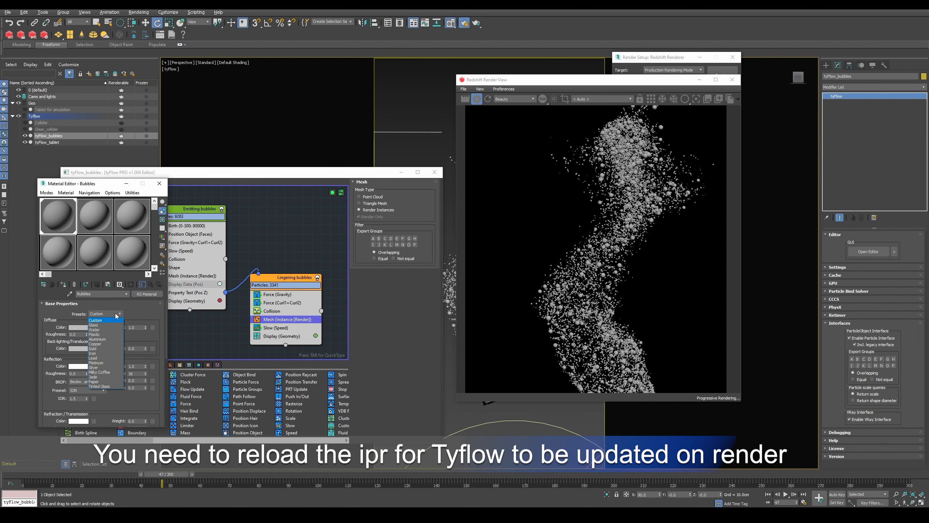
{"action": "left_click", "coordinate": [102, 330]}
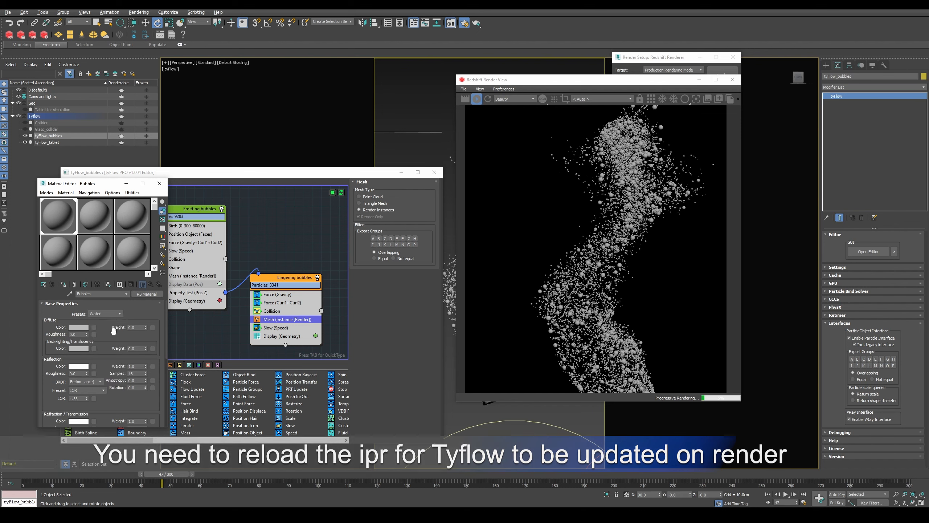
Step: Set the Bubbles material's refraction dispersion to 0.0 and refresh the Redshift render
{"action": "scroll", "coordinate": [115, 322], "scroll_direction": "down", "scroll_amount": 3}
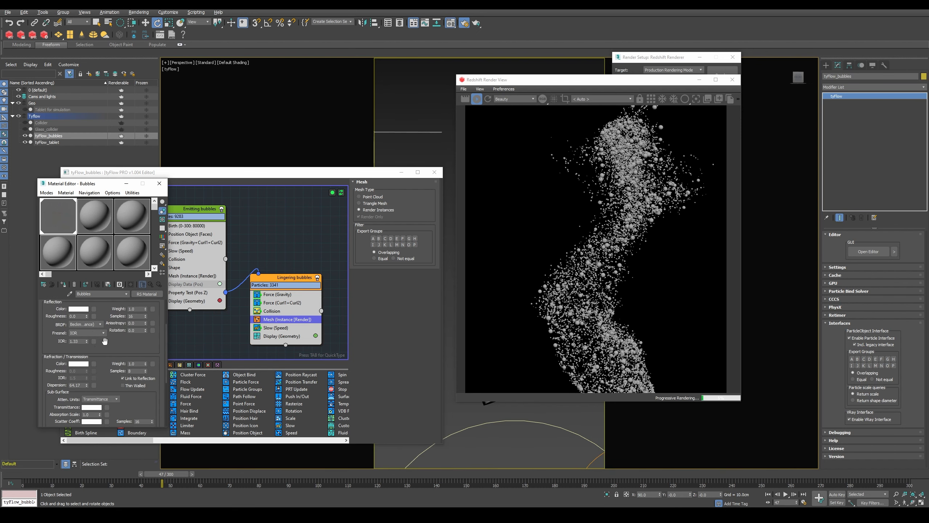
{"action": "scroll", "coordinate": [101, 354], "scroll_direction": "up", "scroll_amount": 2}
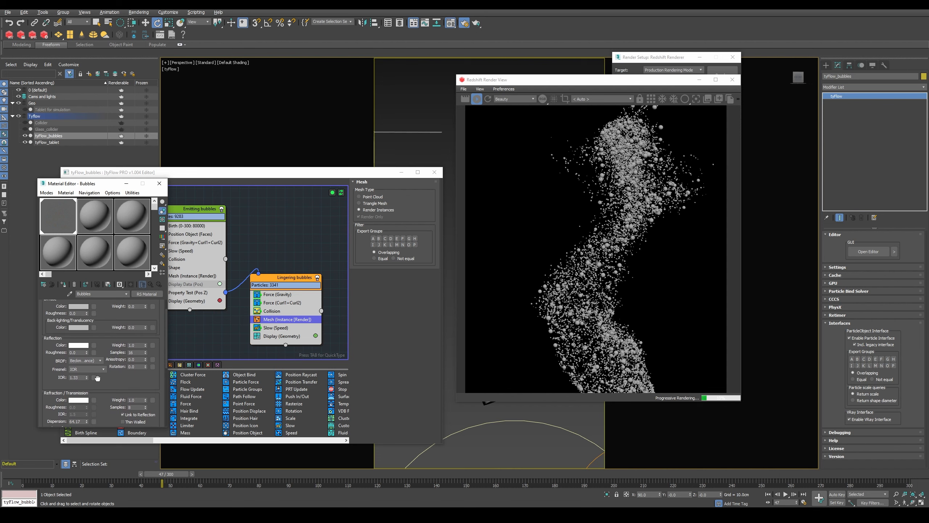
{"action": "scroll", "coordinate": [103, 364], "scroll_direction": "down", "scroll_amount": 5}
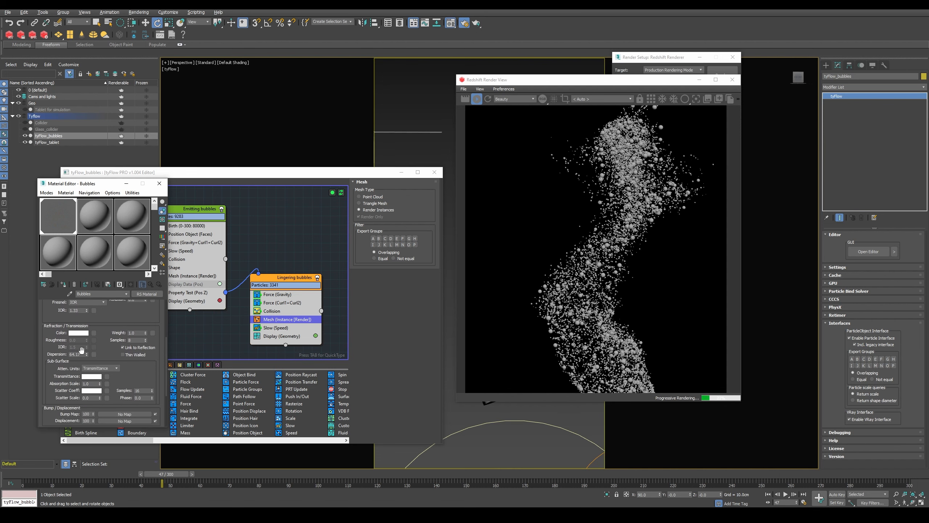
{"action": "left_click", "coordinate": [87, 354]}
{"action": "left_click", "coordinate": [470, 112]}
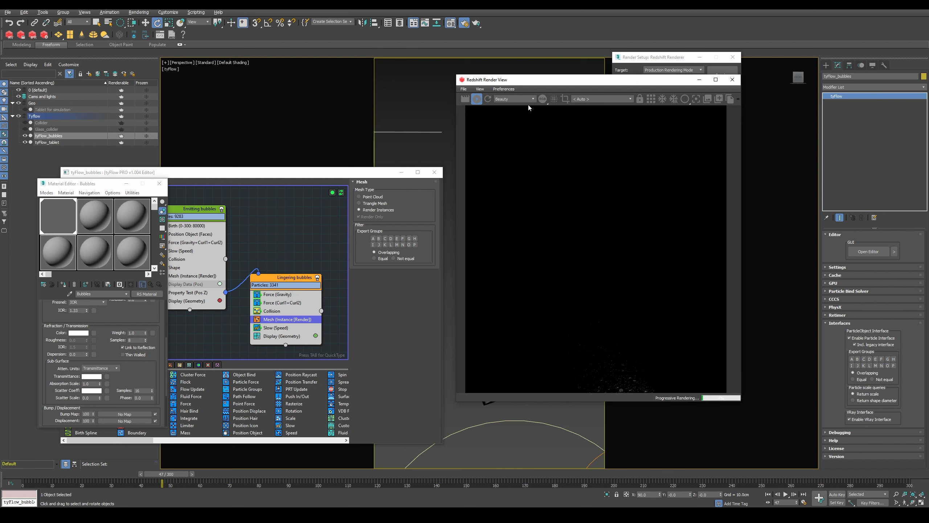
Step: Reposition the render view to inspect the water bubbles, and close the render view, tyFlow editor and Material Editor
{"action": "left_click_drag", "start_coordinate": [556, 87], "coordinate": [512, 65]}
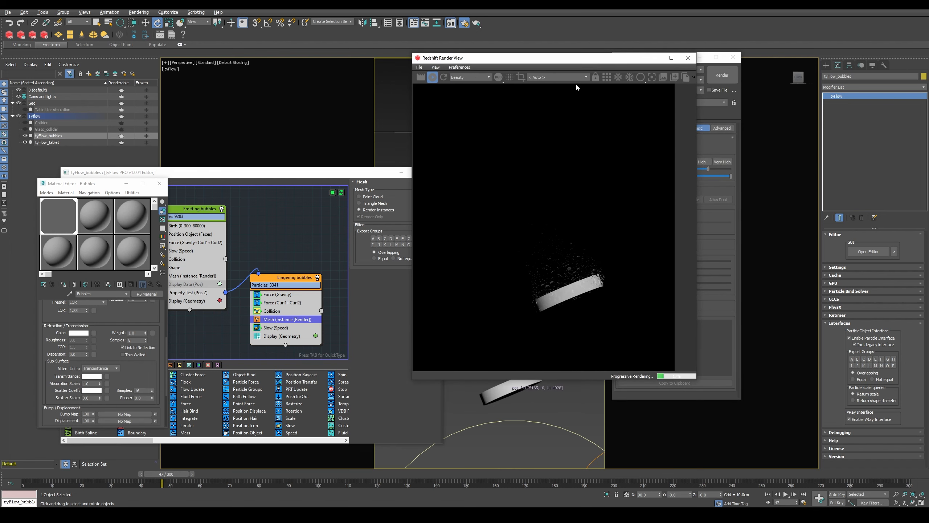
{"action": "left_click_drag", "start_coordinate": [618, 60], "coordinate": [598, 81]}
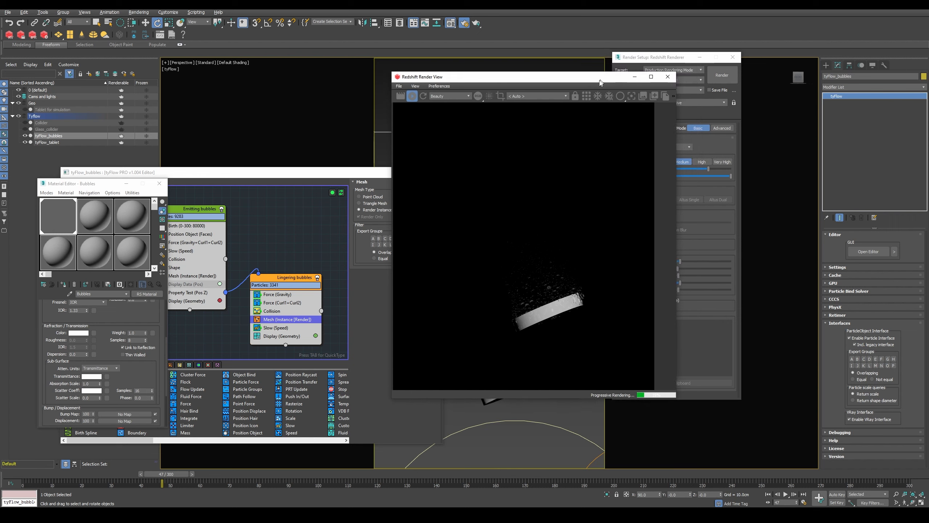
{"action": "left_click", "coordinate": [668, 79]}
{"action": "left_click_drag", "start_coordinate": [366, 172], "coordinate": [361, 163]}
{"action": "left_click", "coordinate": [431, 164]}
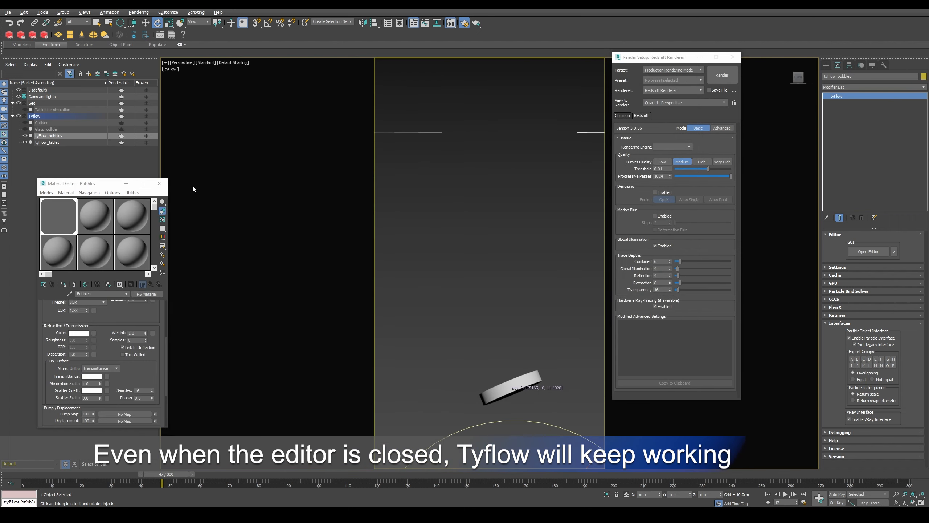
{"action": "left_click", "coordinate": [158, 184]}
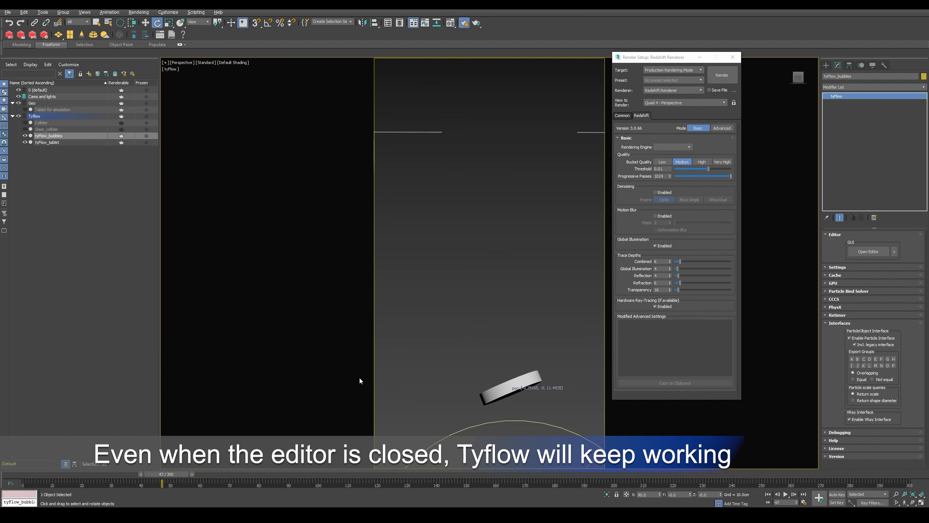
Step: Switch the perspective viewport's shading to Clay and scrub the timeline to frame 56
{"action": "mouse_move", "coordinate": [179, 478]}
{"action": "left_mouse_down"}
{"action": "mouse_move", "coordinate": [209, 464]}
{"action": "mouse_move", "coordinate": [175, 467]}
{"action": "left_mouse_up"}
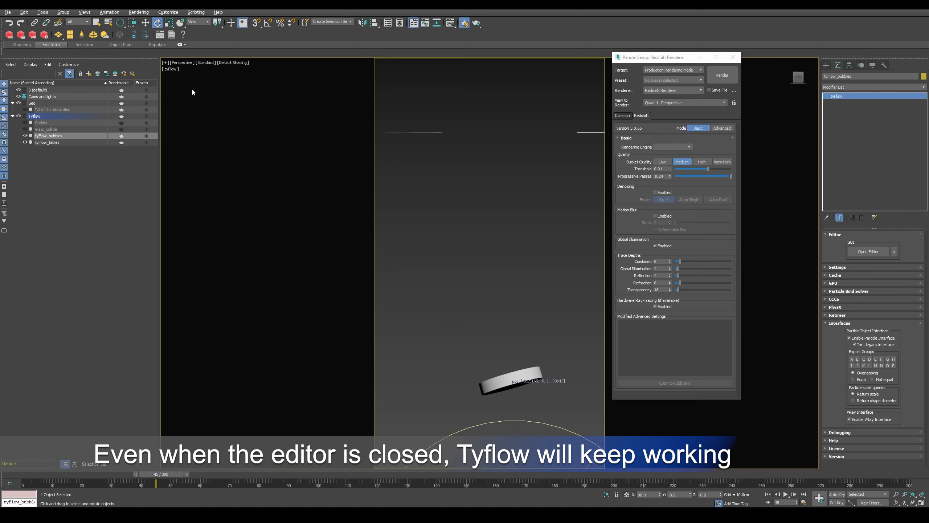
{"action": "left_click", "coordinate": [234, 63]}
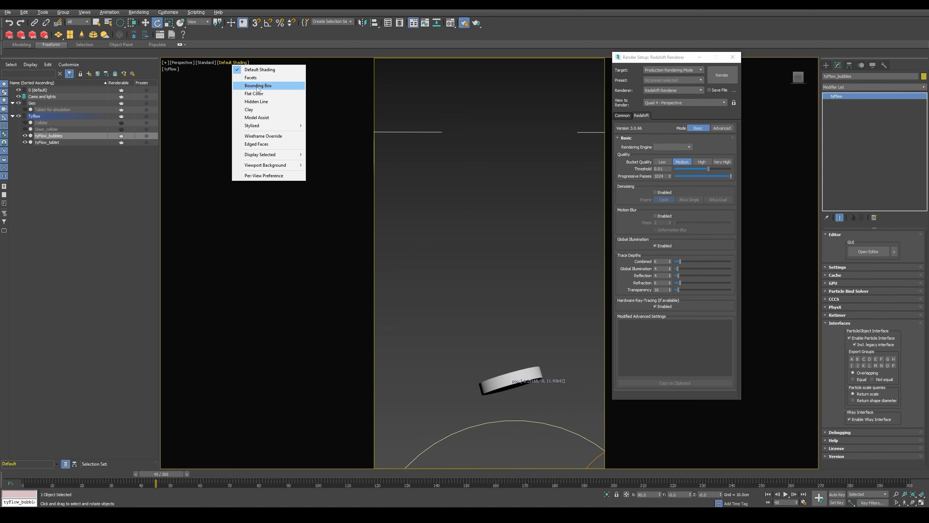
{"action": "left_click", "coordinate": [248, 110]}
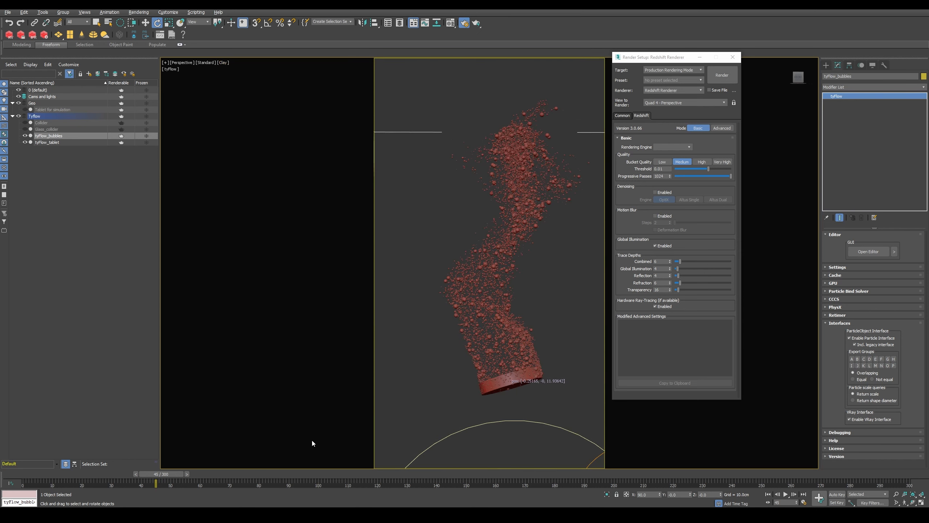
{"action": "left_click_drag", "start_coordinate": [48, 475], "coordinate": [193, 462]}
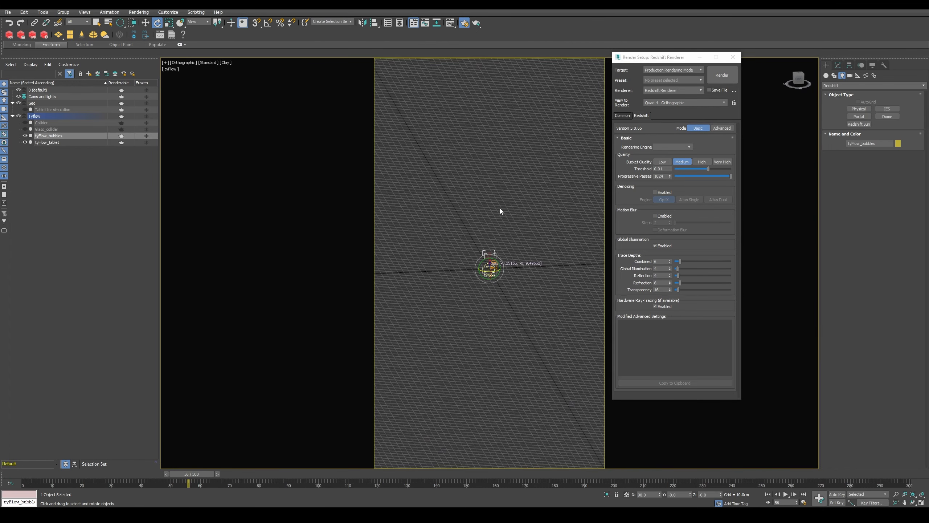
Step: Frame the bubble trail and tablet in a perspective view and create a physical camera from that view
{"action": "key", "text": "f"}
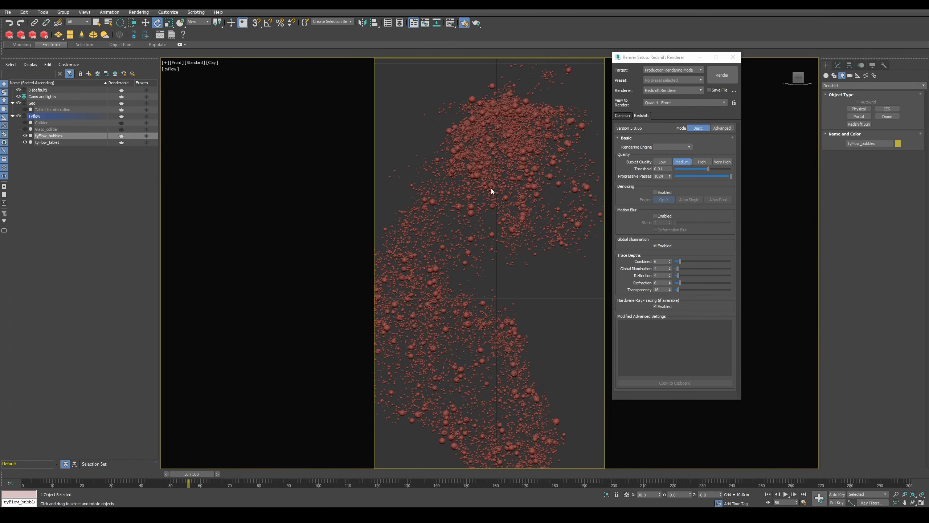
{"action": "scroll", "coordinate": [486, 205], "scroll_direction": "down", "scroll_amount": 3}
{"action": "scroll", "coordinate": [470, 253], "scroll_direction": "up", "scroll_amount": 1}
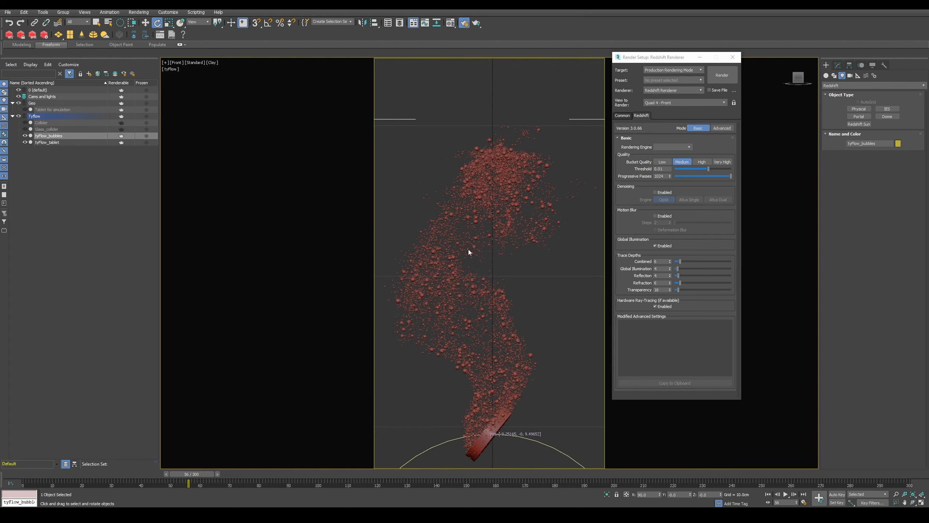
{"action": "key", "text": "p"}
{"action": "scroll", "coordinate": [475, 245], "scroll_direction": "down", "scroll_amount": 2}
{"action": "scroll", "coordinate": [482, 235], "scroll_direction": "up", "scroll_amount": 4}
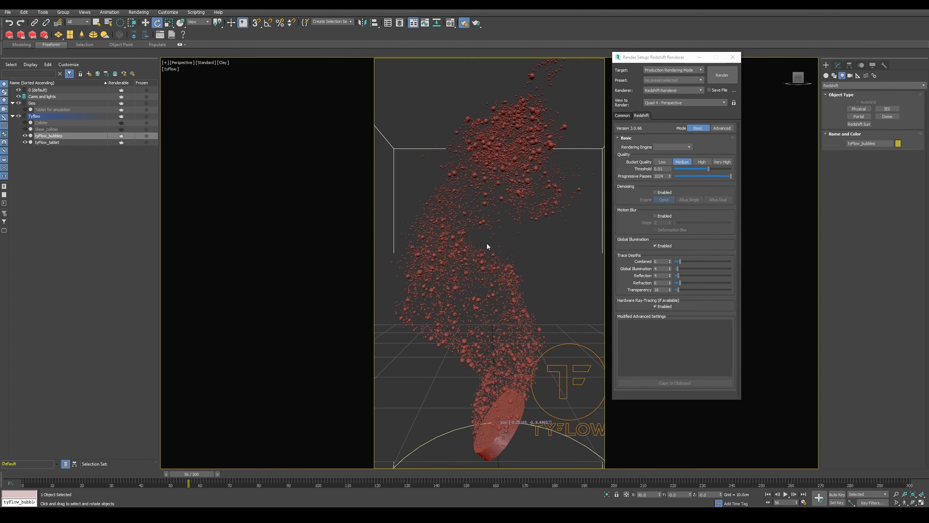
{"action": "middle_click_drag", "start_coordinate": [491, 230], "coordinate": [489, 225]}
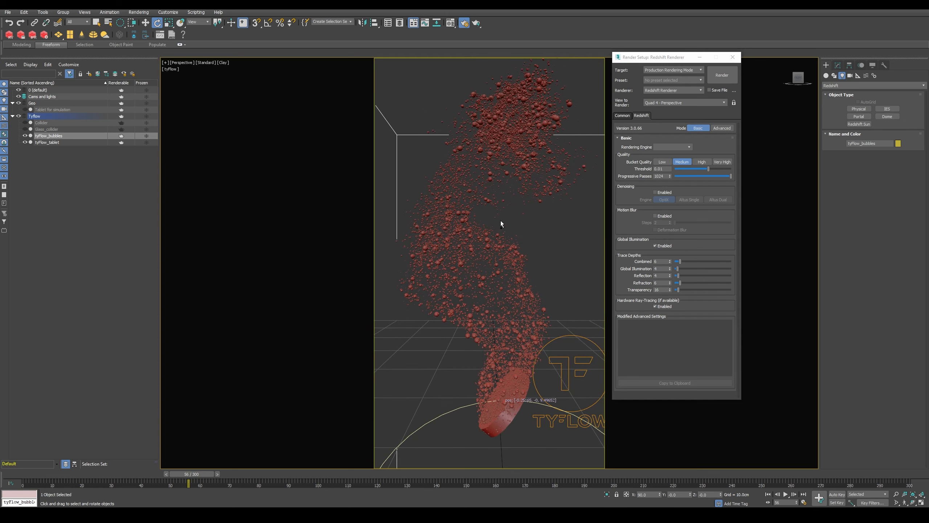
{"action": "key", "text": "ctrl+c"}
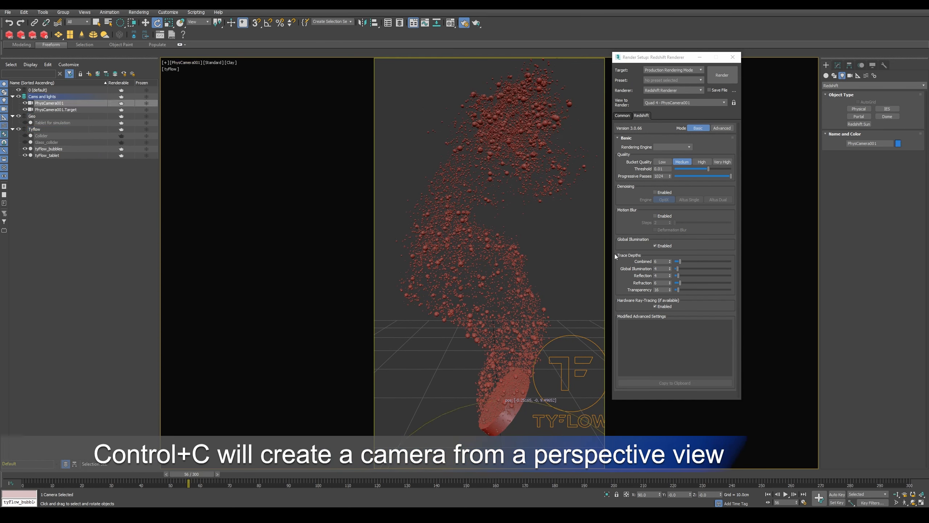
Step: Adjust the new camera's field of view and dolly it to fit the whole bubble trail and tablet in frame
{"action": "left_click", "coordinate": [896, 502]}
{"action": "left_click_drag", "start_coordinate": [515, 319], "coordinate": [518, 289]}
{"action": "left_click", "coordinate": [895, 494]}
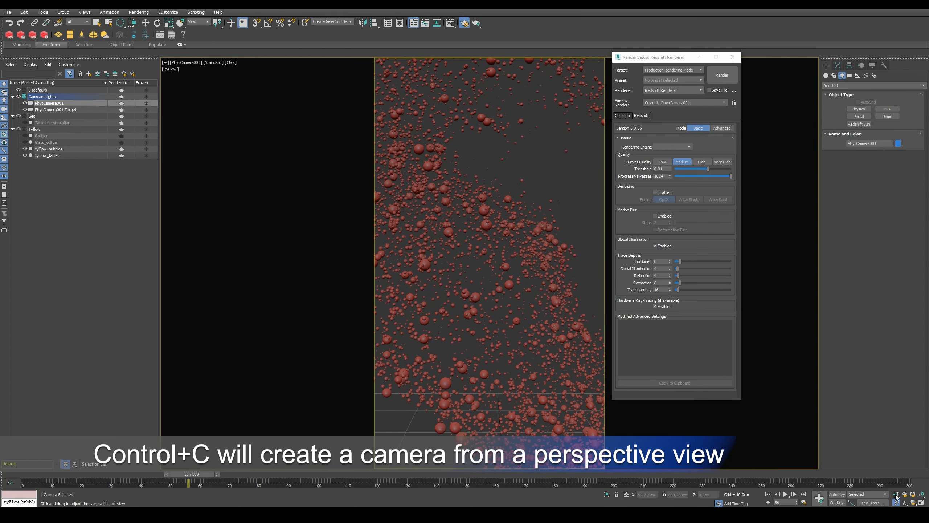
{"action": "left_click_drag", "start_coordinate": [512, 254], "coordinate": [507, 276]}
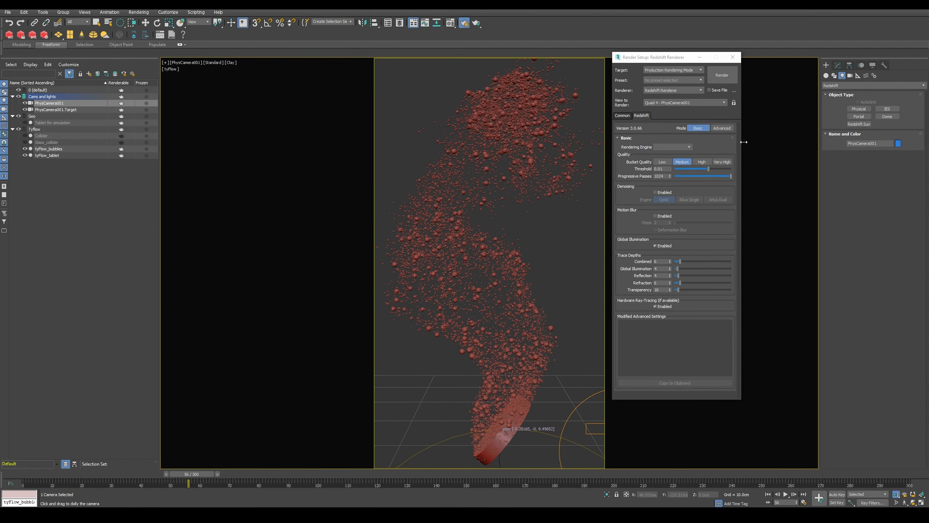
Step: Create a Redshift Physical area light about 75 by 57 cm around the bubbles in the Top view
{"action": "key", "text": "t"}
{"action": "left_click_drag", "start_coordinate": [493, 258], "coordinate": [572, 211]}
{"action": "left_click_drag", "start_coordinate": [476, 312], "coordinate": [501, 284]}
{"action": "left_click", "coordinate": [858, 110]}
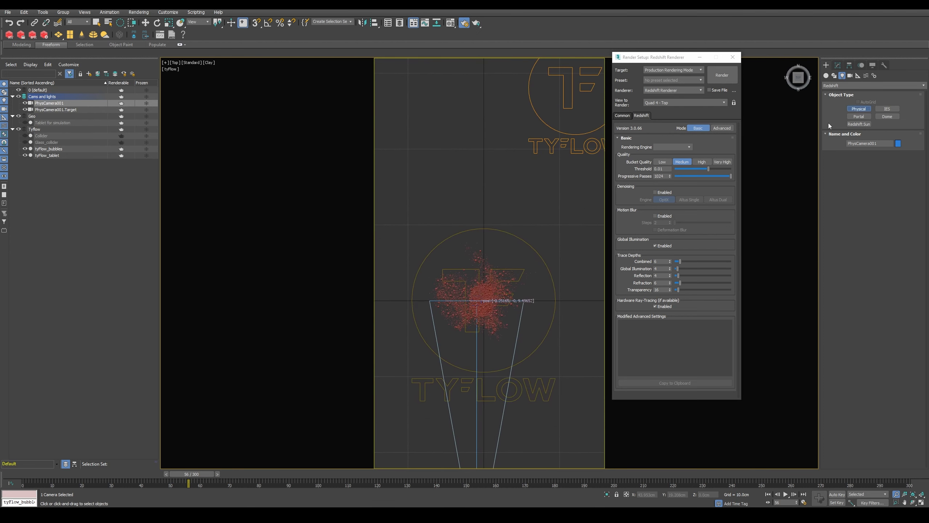
{"action": "scroll", "coordinate": [499, 255], "scroll_direction": "down", "scroll_amount": 10}
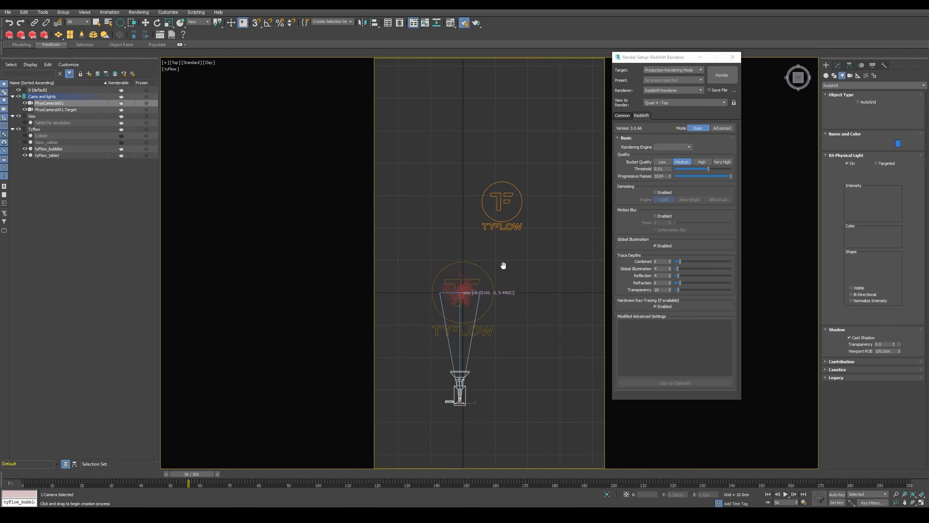
{"action": "left_click_drag", "start_coordinate": [409, 216], "coordinate": [569, 337]}
Step: Move the physical light straight up until it sits above the bubble trail
{"action": "middle_click_drag", "start_coordinate": [569, 336], "coordinate": [482, 278], "text": "alt"}
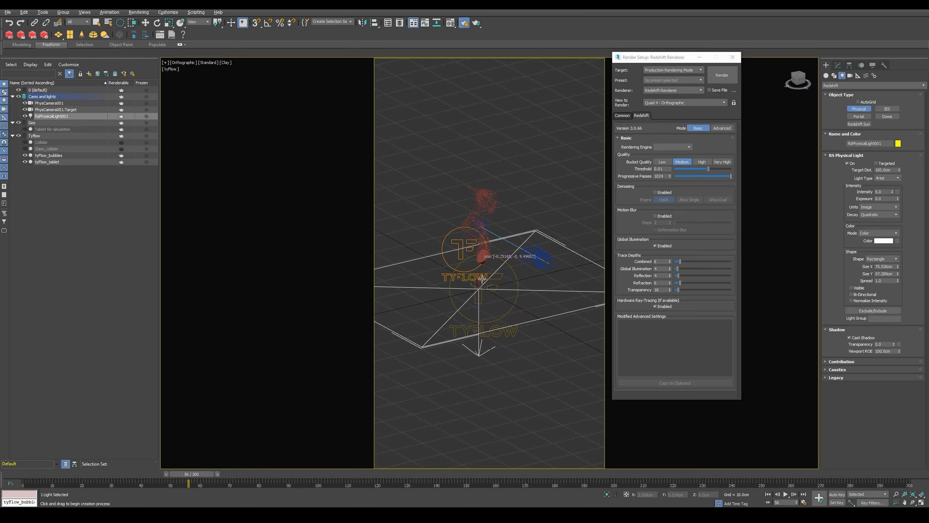
{"action": "key", "text": "w"}
{"action": "left_click_drag", "start_coordinate": [478, 282], "coordinate": [479, 148]}
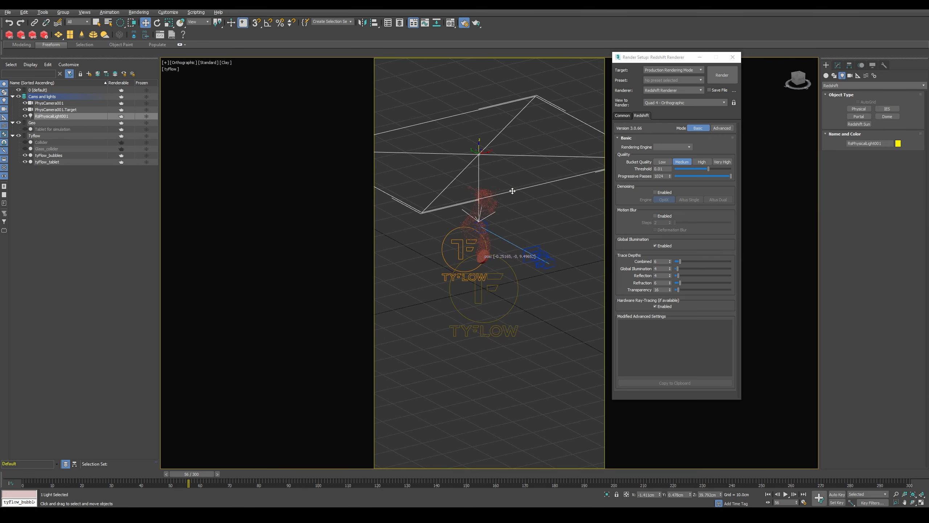
{"action": "middle_click_drag", "start_coordinate": [512, 190], "coordinate": [485, 206], "text": "alt"}
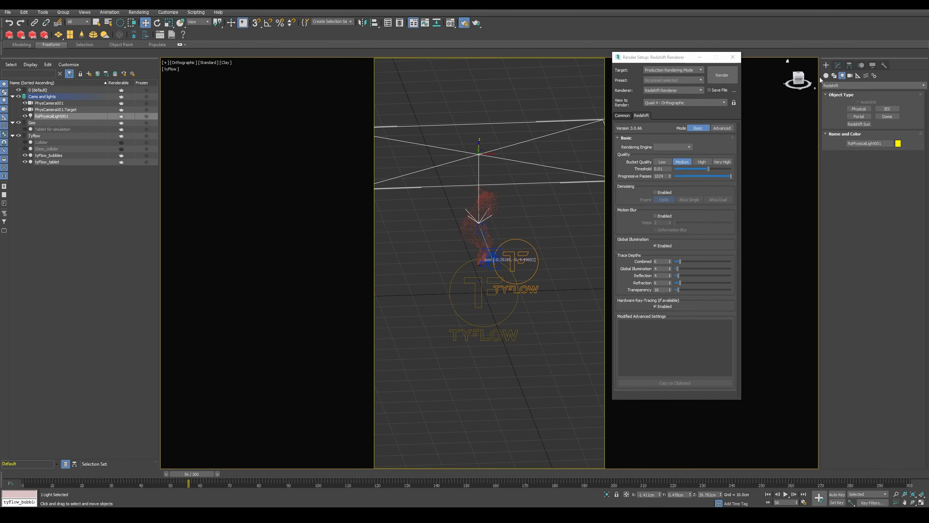
Step: Copy the overhead physical area light about 23 cm along the X axis in the Top view
{"action": "left_click", "coordinate": [836, 67]}
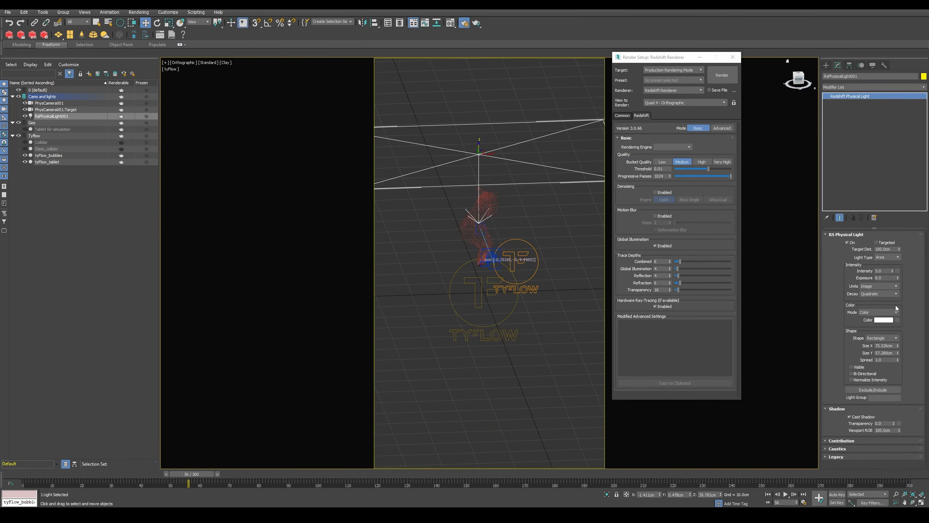
{"action": "double_click", "coordinate": [879, 271]}
{"action": "middle_click_drag", "start_coordinate": [498, 250], "coordinate": [504, 275]}
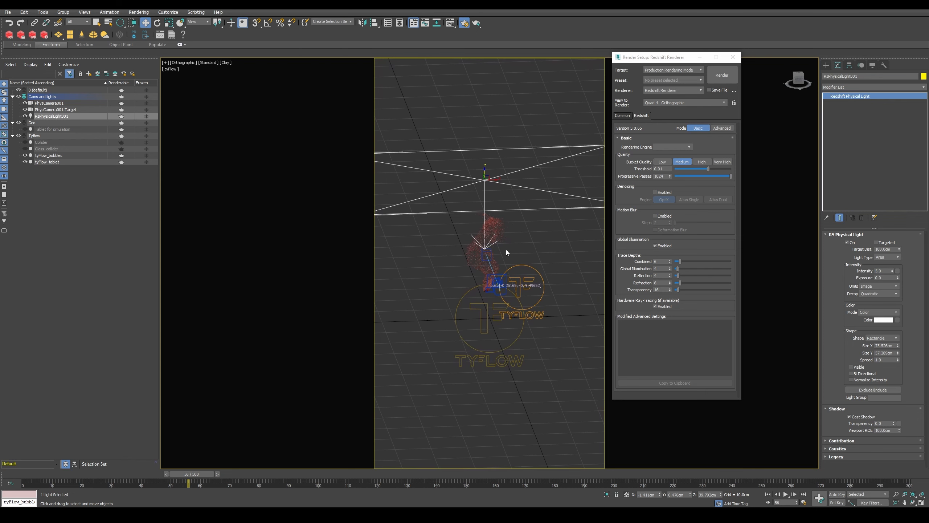
{"action": "key", "text": "t"}
{"action": "scroll", "coordinate": [497, 259], "scroll_direction": "up", "scroll_amount": 3}
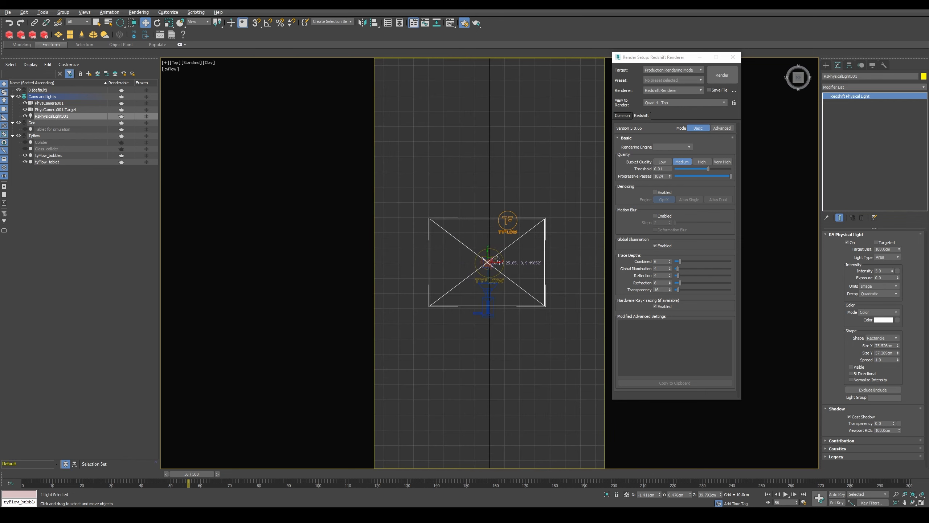
{"action": "left_click_drag", "start_coordinate": [497, 259], "coordinate": [528, 224], "text": "shift"}
{"action": "key", "text": "Return"}
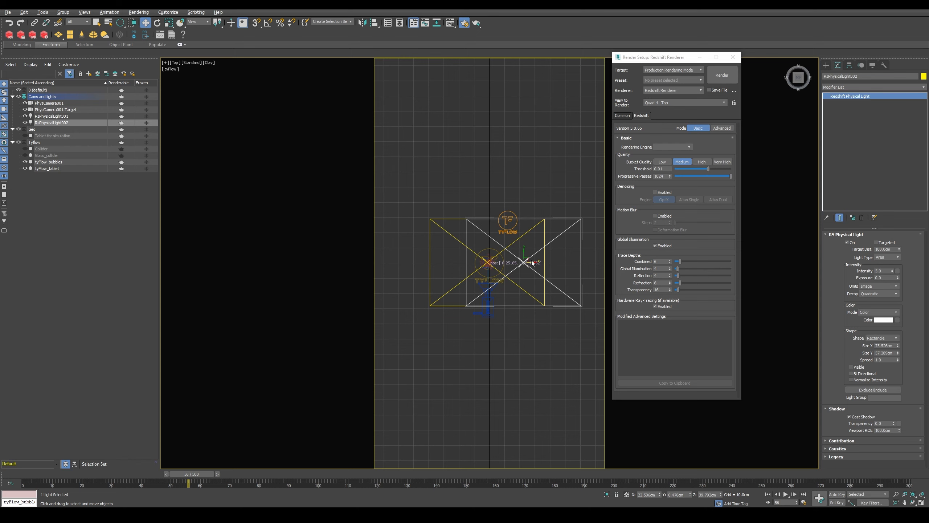
Step: Rotate the copied light upright to face the bubbles and move it down and behind the bubble trail on its right side
{"action": "middle_click_drag", "start_coordinate": [533, 259], "coordinate": [545, 234], "text": "alt"}
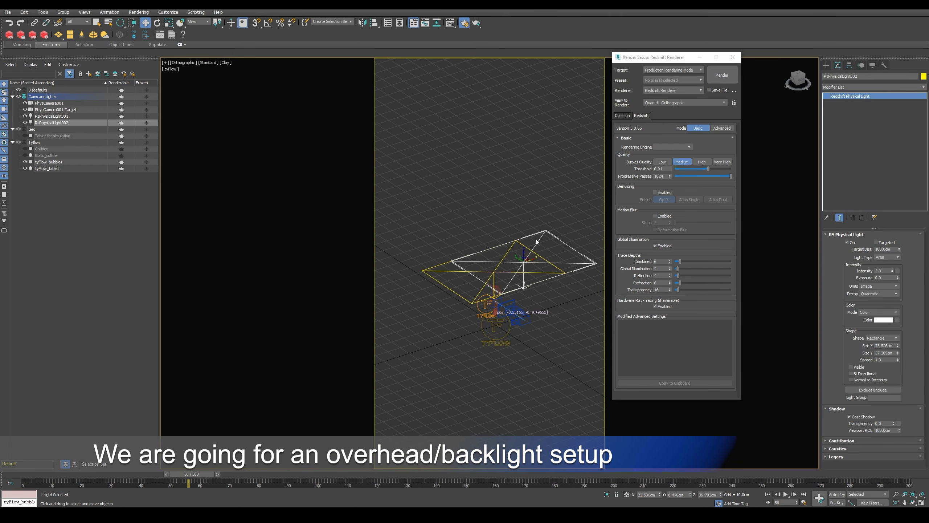
{"action": "key", "text": "e"}
{"action": "left_click_drag", "start_coordinate": [526, 258], "coordinate": [595, 264]}
{"action": "key", "text": "w"}
{"action": "left_click_drag", "start_coordinate": [524, 256], "coordinate": [497, 271]}
{"action": "mouse_move", "coordinate": [527, 282]}
{"action": "middle_mouse_down", "text": "alt"}
{"action": "mouse_move", "coordinate": [487, 276]}
{"action": "mouse_move", "coordinate": [505, 262]}
{"action": "mouse_move", "coordinate": [541, 277]}
{"action": "middle_mouse_up", "text": "alt"}
Step: Copy the side light to the left side of the bubble trail and rotate it to face the bubbles
{"action": "left_click_drag", "start_coordinate": [545, 278], "coordinate": [431, 279], "text": "shift"}
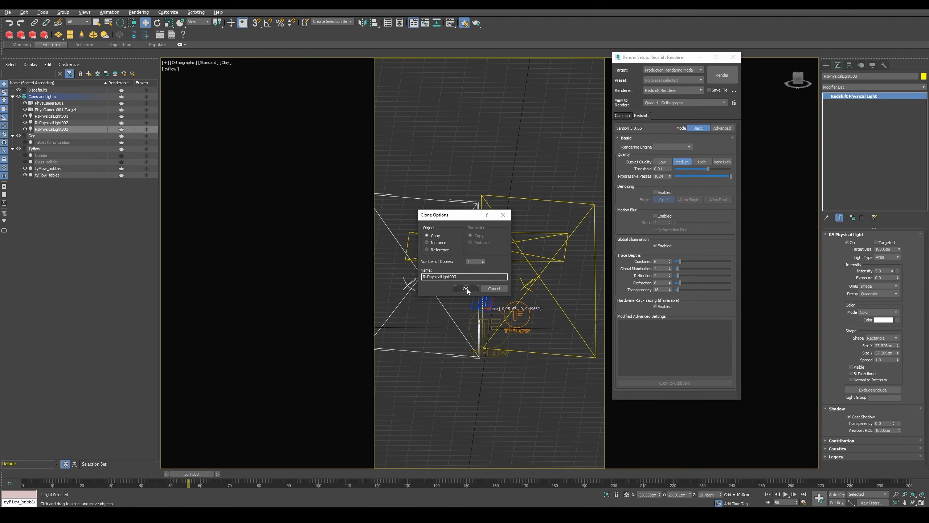
{"action": "left_click", "coordinate": [450, 287]}
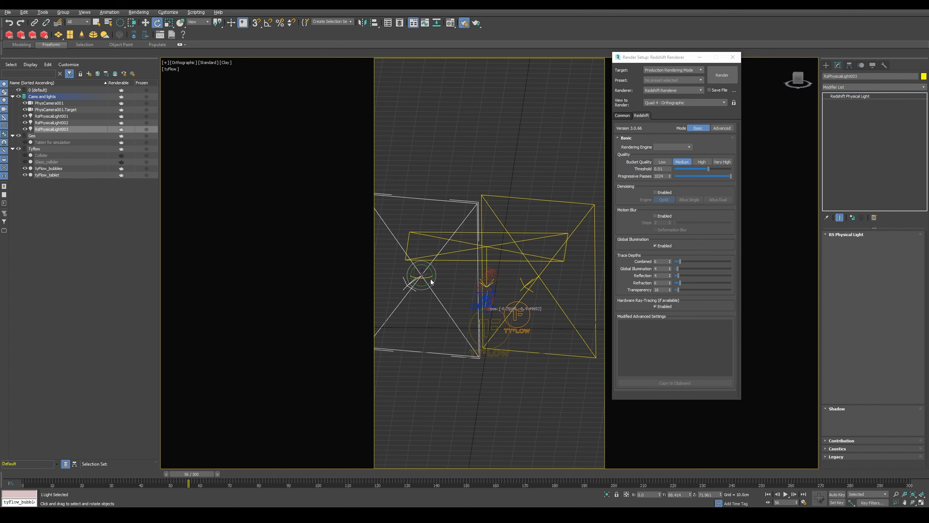
{"action": "key", "text": "e"}
{"action": "mouse_move", "coordinate": [432, 281]}
{"action": "left_mouse_down"}
{"action": "mouse_move", "coordinate": [481, 274]}
{"action": "mouse_move", "coordinate": [442, 275]}
{"action": "mouse_move", "coordinate": [458, 276]}
{"action": "left_mouse_up"}
{"action": "key", "text": "w"}
{"action": "middle_click_drag", "start_coordinate": [460, 278], "coordinate": [534, 280], "text": "alt"}
{"action": "double_click", "coordinate": [885, 271]}
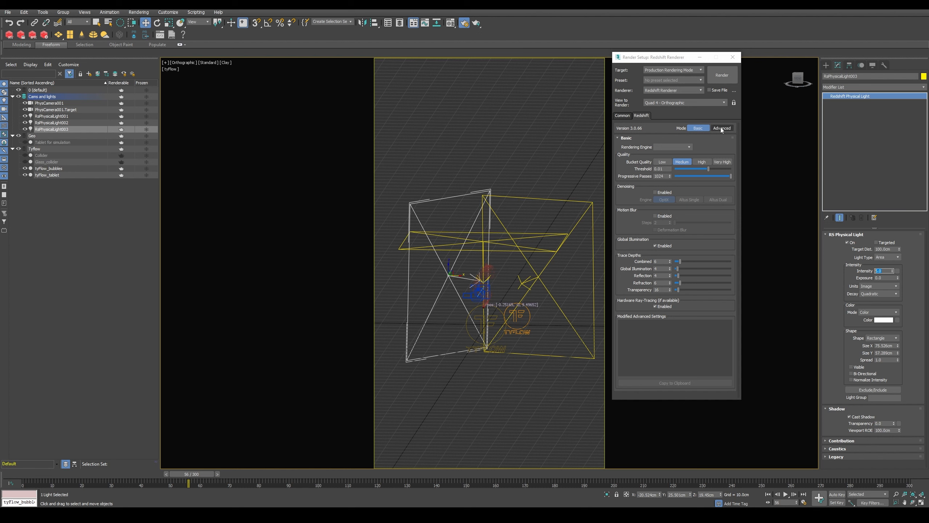
Step: Start a live render in the Redshift Render View and use the ACES 1.0 SDR-video view transform for its colour management
{"action": "left_click", "coordinate": [38, 39]}
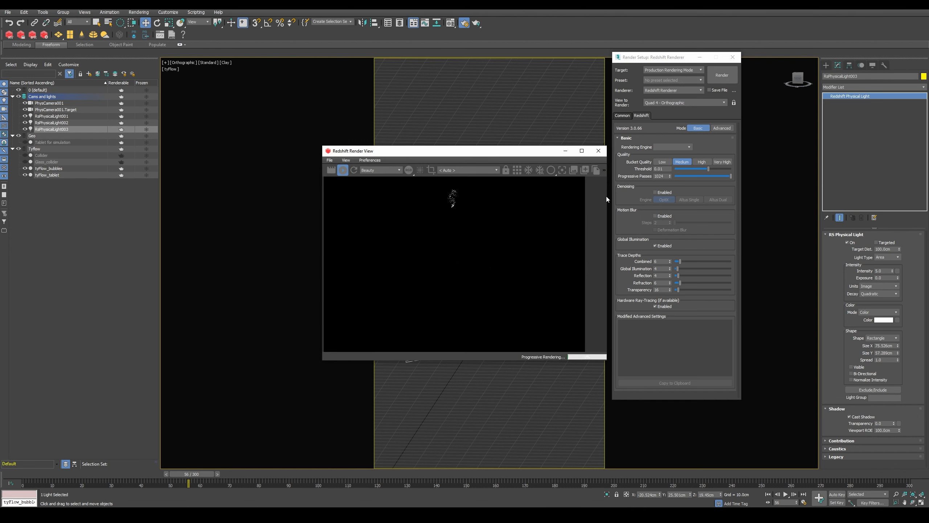
{"action": "left_click_drag", "start_coordinate": [607, 198], "coordinate": [730, 178]}
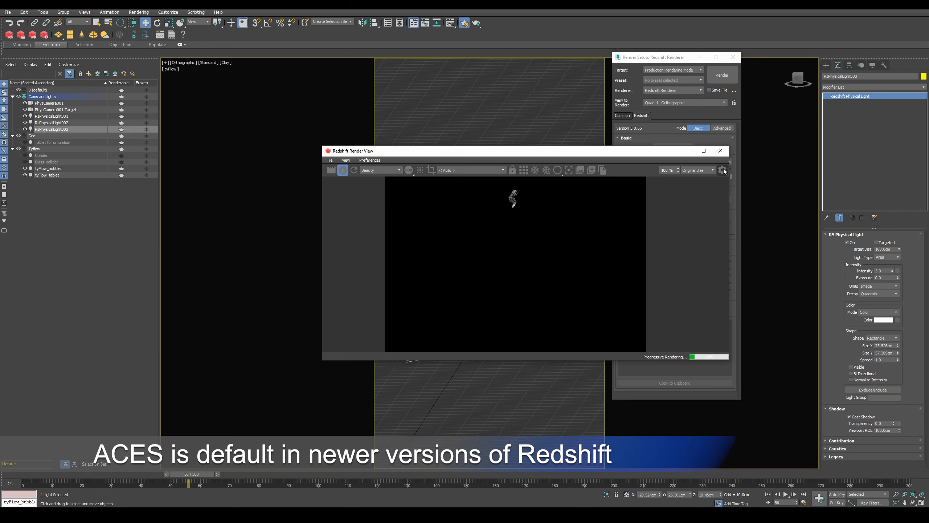
{"action": "left_click", "coordinate": [722, 170]}
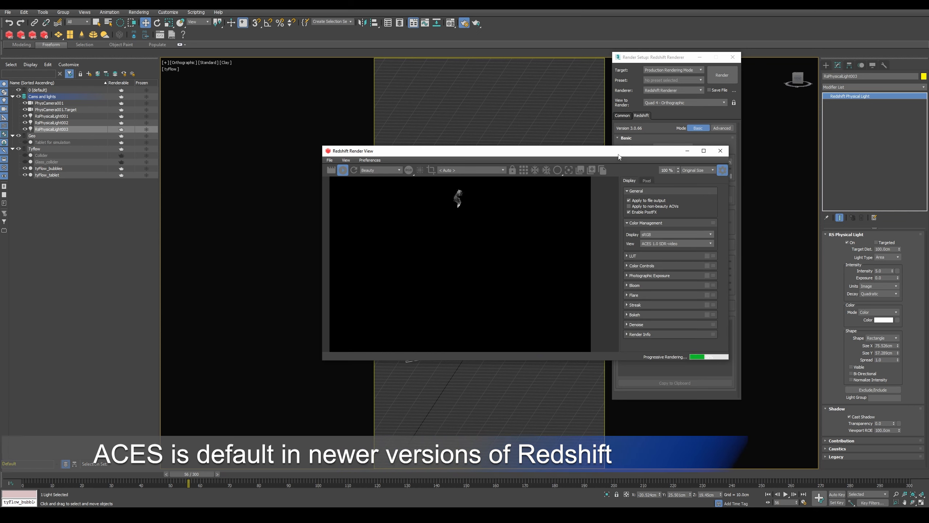
{"action": "left_click", "coordinate": [678, 243]}
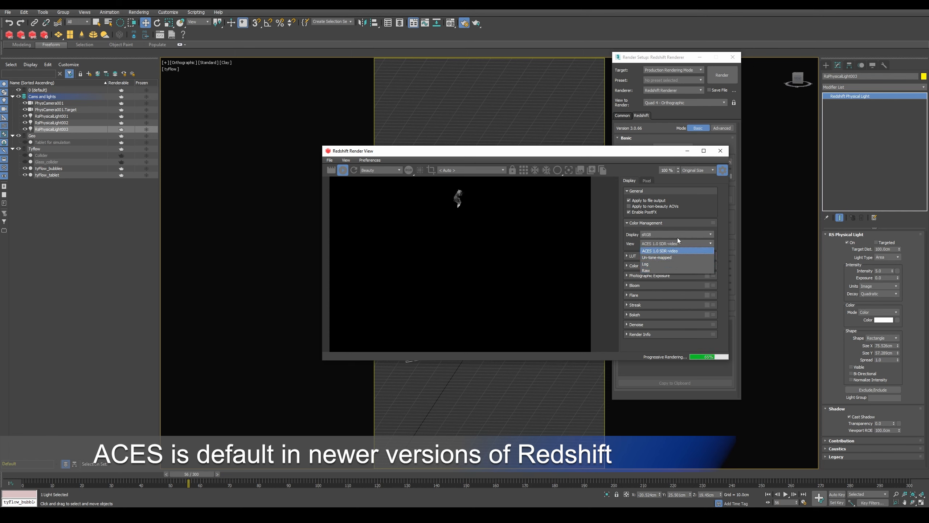
{"action": "left_click", "coordinate": [675, 243]}
{"action": "left_click_drag", "start_coordinate": [639, 156], "coordinate": [392, 198]}
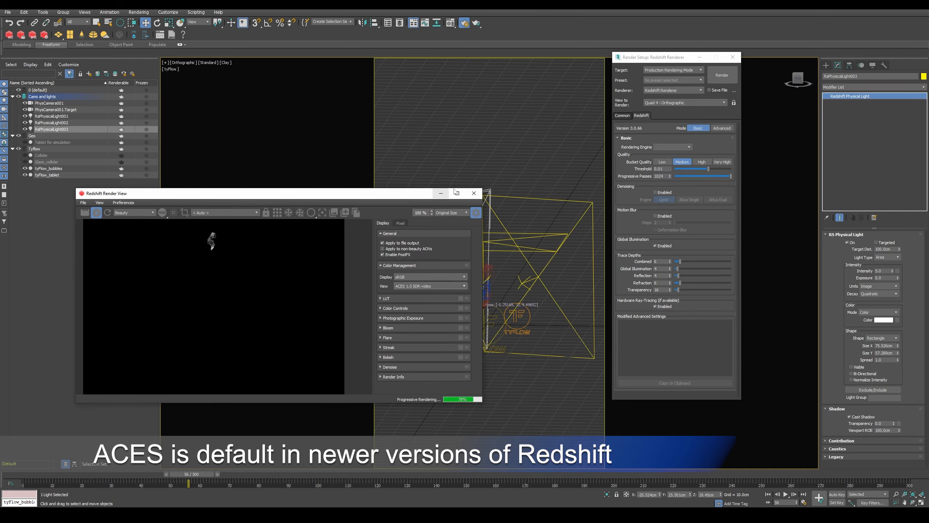
Step: Switch the viewport to the physical camera and enlarge the render window to fit the tablet and bubbles
{"action": "left_click", "coordinate": [528, 179]}
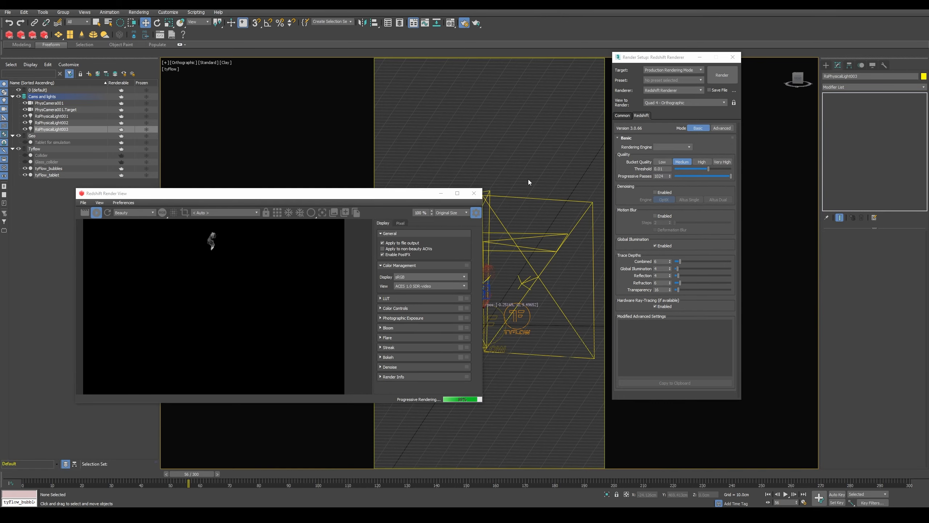
{"action": "key", "text": "c"}
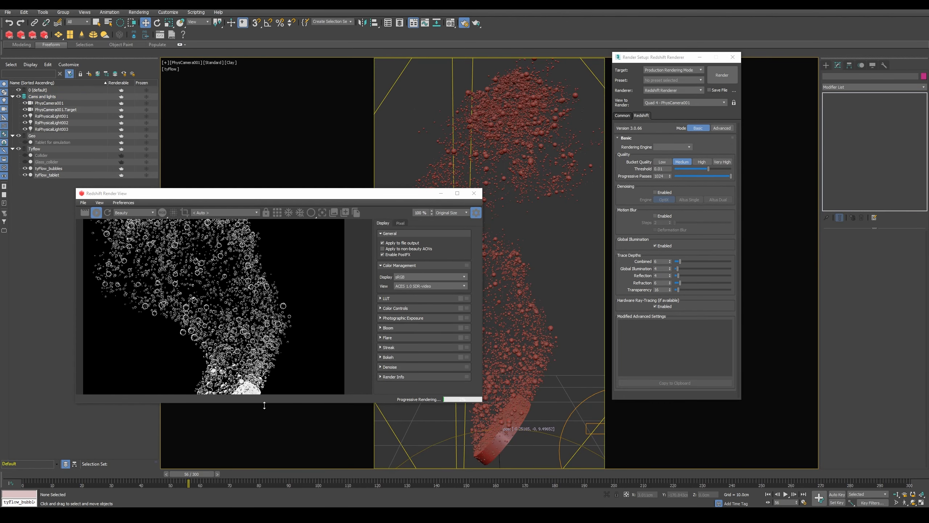
{"action": "left_click_drag", "start_coordinate": [265, 405], "coordinate": [257, 513]}
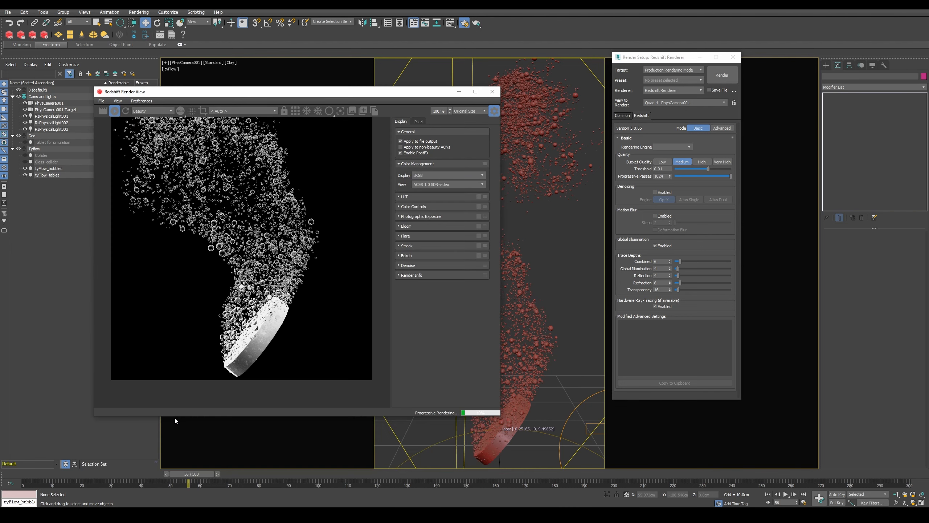
{"action": "left_click_drag", "start_coordinate": [177, 416], "coordinate": [177, 482]}
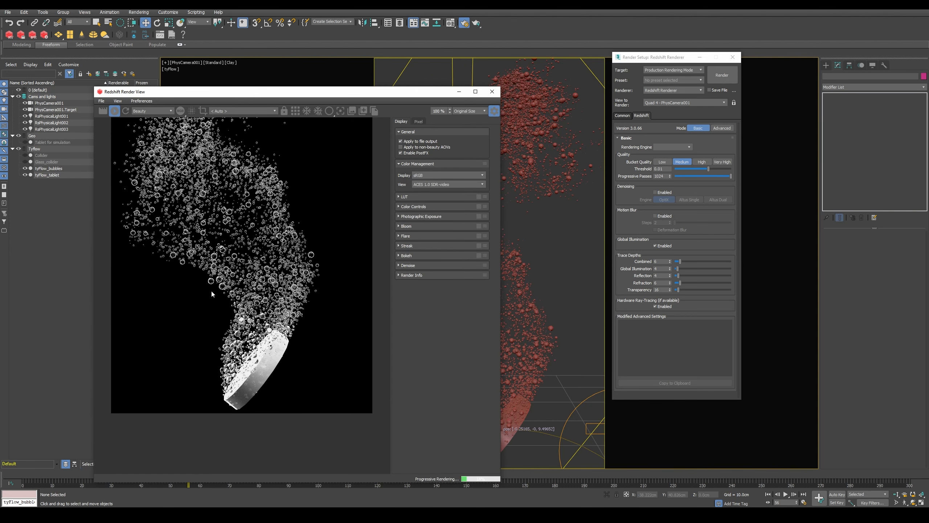
{"action": "left_click_drag", "start_coordinate": [334, 91], "coordinate": [304, 92]}
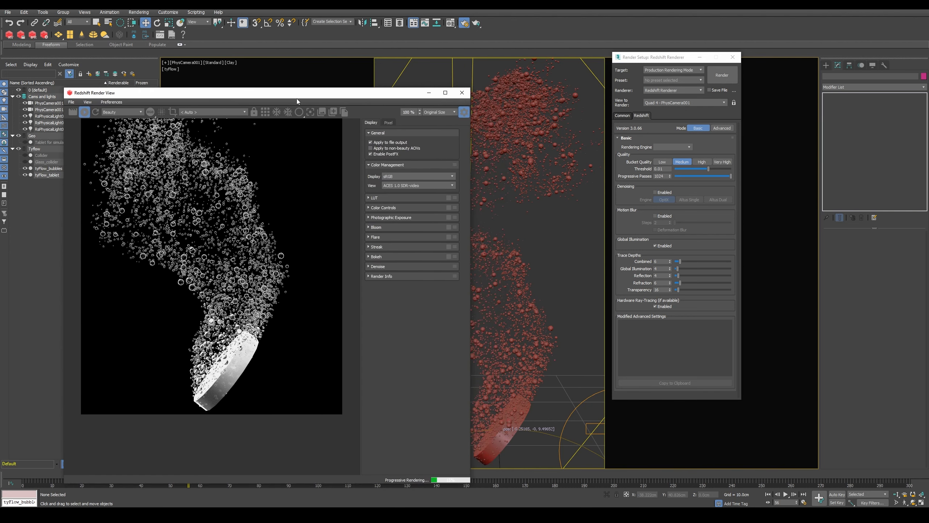
Step: Set the intensity of the right side light to 1
{"action": "left_click", "coordinate": [595, 77]}
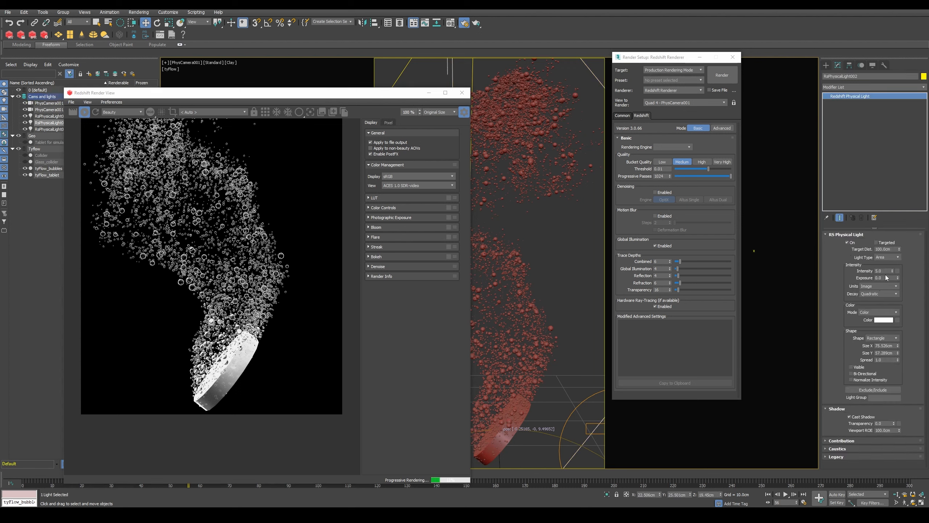
{"action": "double_click", "coordinate": [882, 271]}
{"action": "type", "text": "1"}
{"action": "key", "text": "Return"}
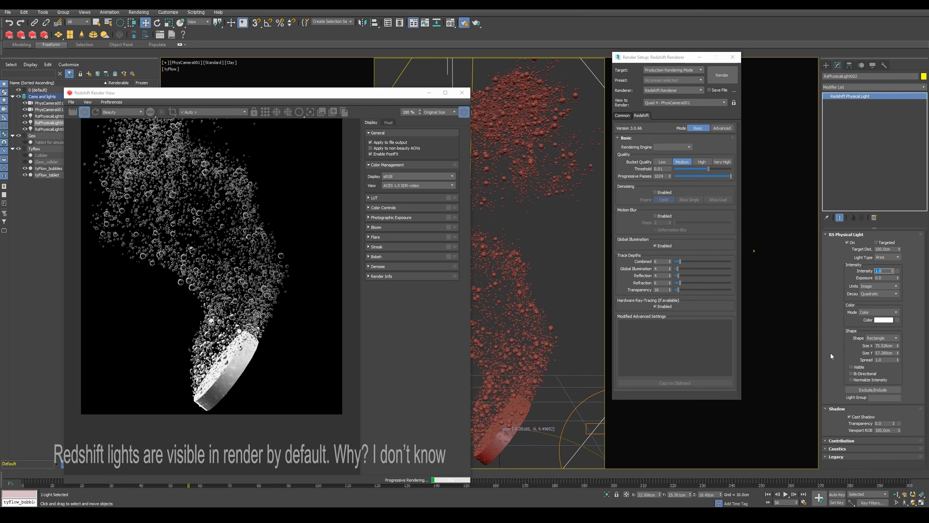
Step: Turn the right side light's render visibility on and back off to compare its effect on the image
{"action": "left_click", "coordinate": [855, 369]}
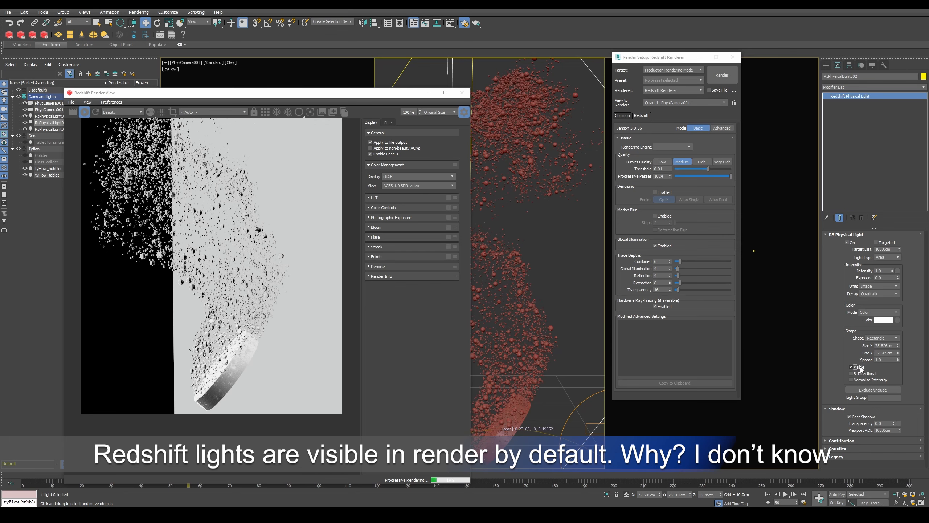
{"action": "left_click", "coordinate": [859, 366]}
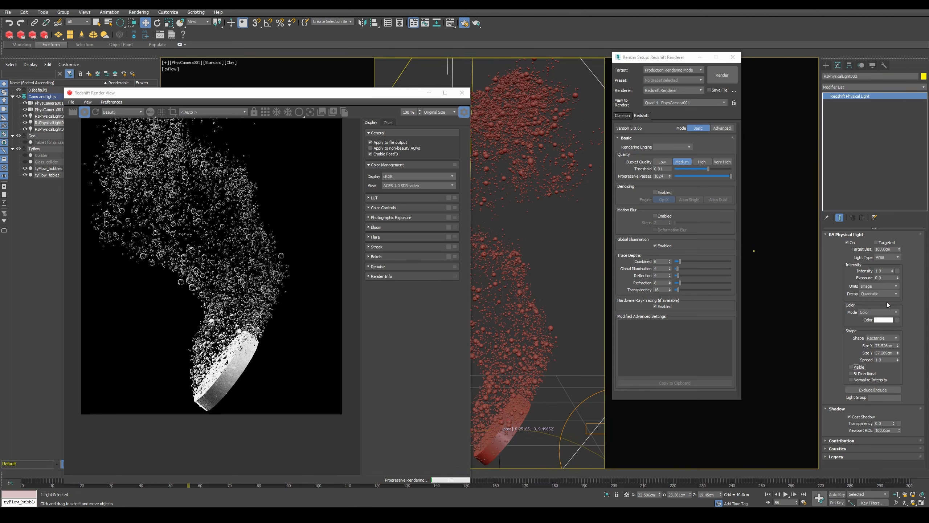
{"action": "double_click", "coordinate": [886, 270]}
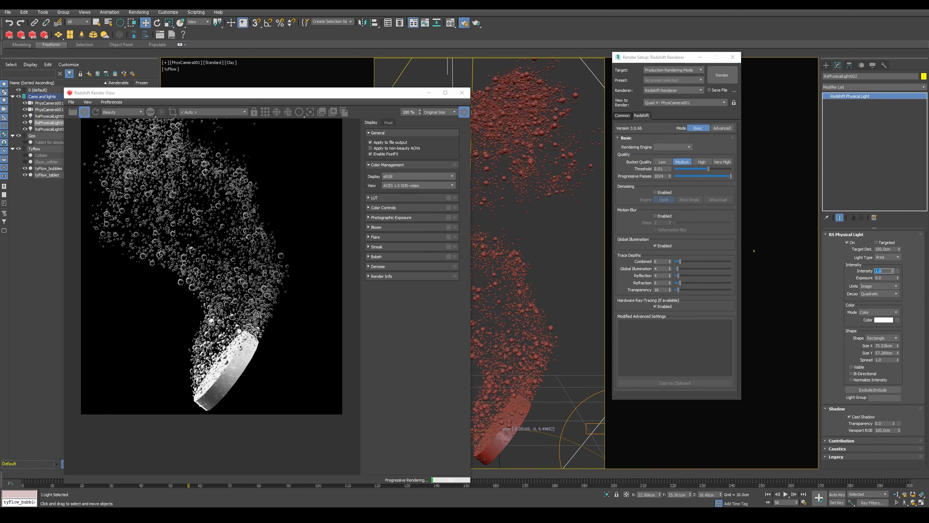
Step: Rename the overhead physical light as "Top light"
{"action": "left_click_drag", "start_coordinate": [149, 97], "coordinate": [183, 97]}
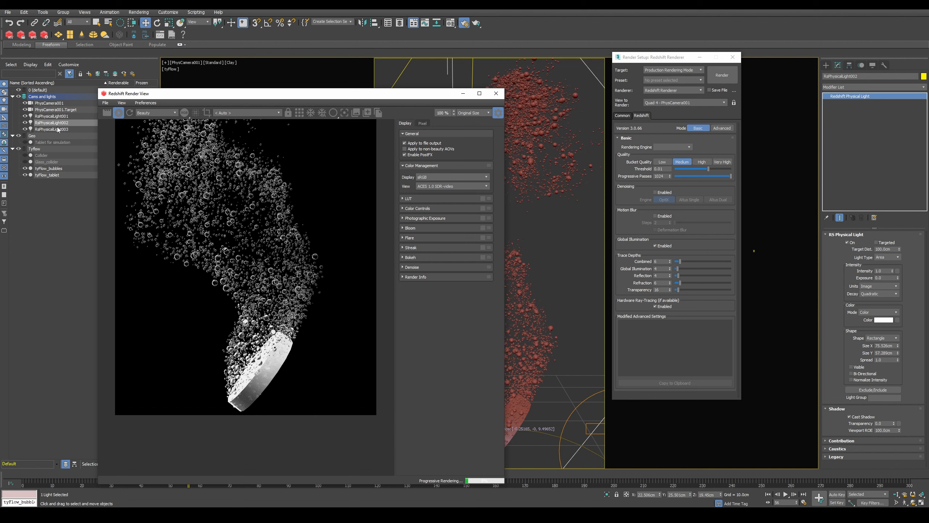
{"action": "left_click", "coordinate": [60, 117]}
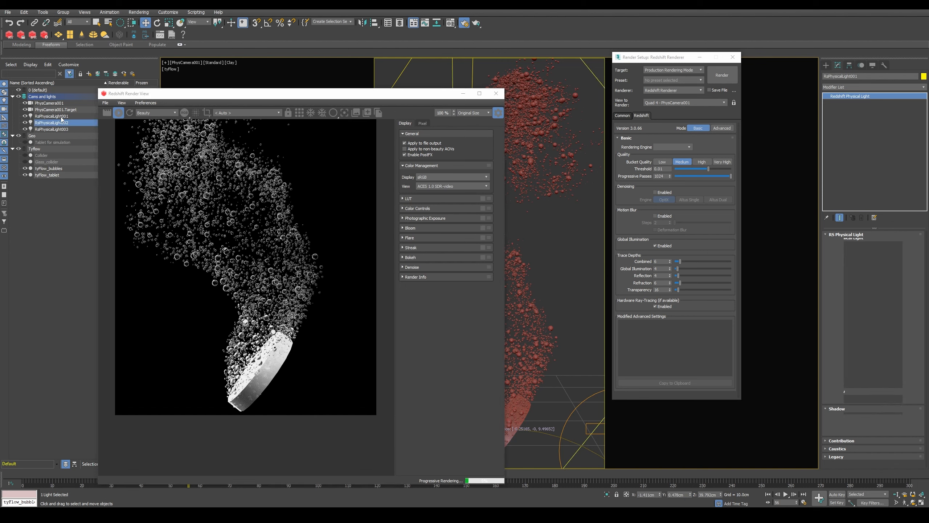
{"action": "left_click", "coordinate": [69, 116]}
{"action": "type", "text": "T"}
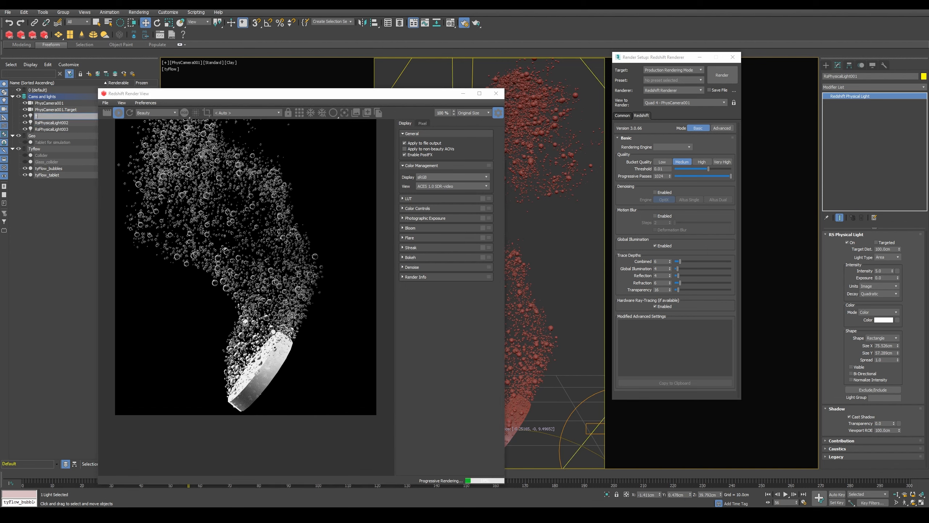
{"action": "type", "text": "op light"}
{"action": "key", "text": "Return"}
Step: Rename the two side lights as "Right light" and "Left light"
{"action": "left_click", "coordinate": [53, 123]}
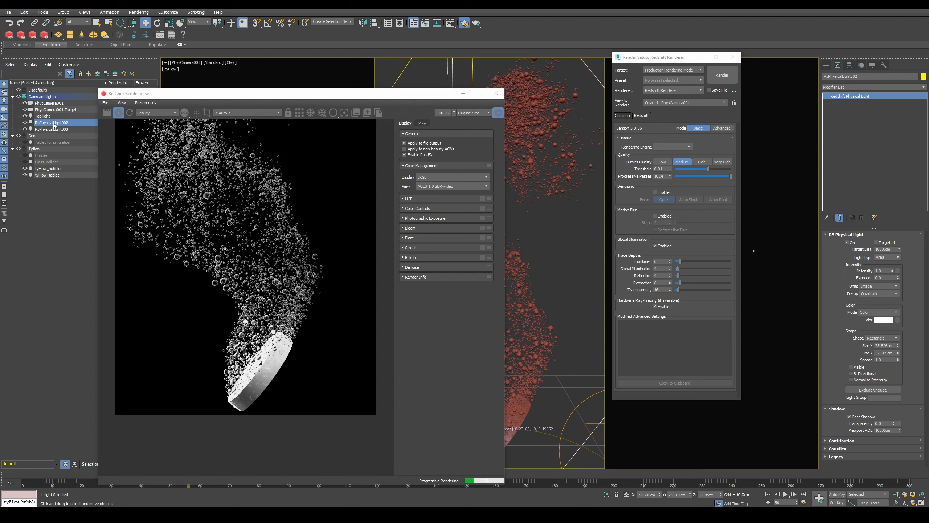
{"action": "left_click", "coordinate": [53, 125]}
{"action": "type", "text": "Right light"}
{"action": "key", "text": "Return"}
{"action": "left_click", "coordinate": [54, 130]}
{"action": "left_click", "coordinate": [56, 129]}
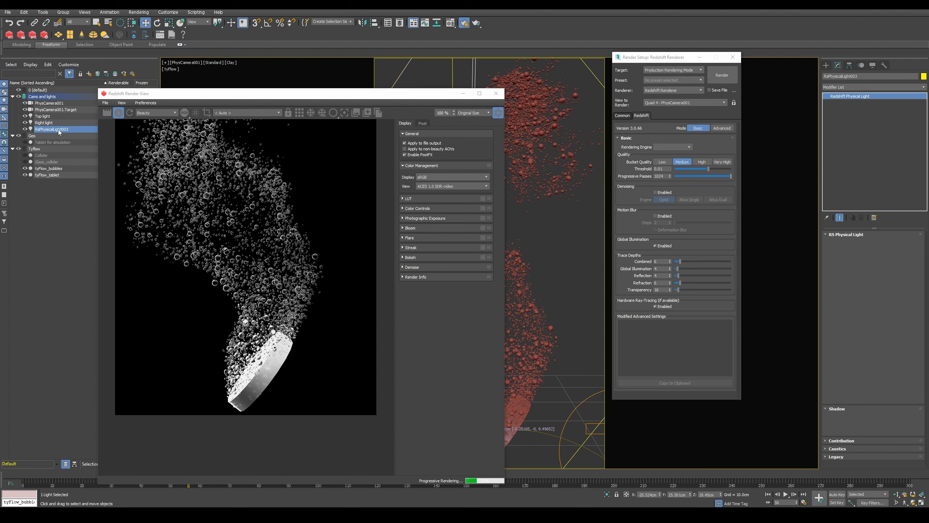
{"action": "type", "text": "Left"}
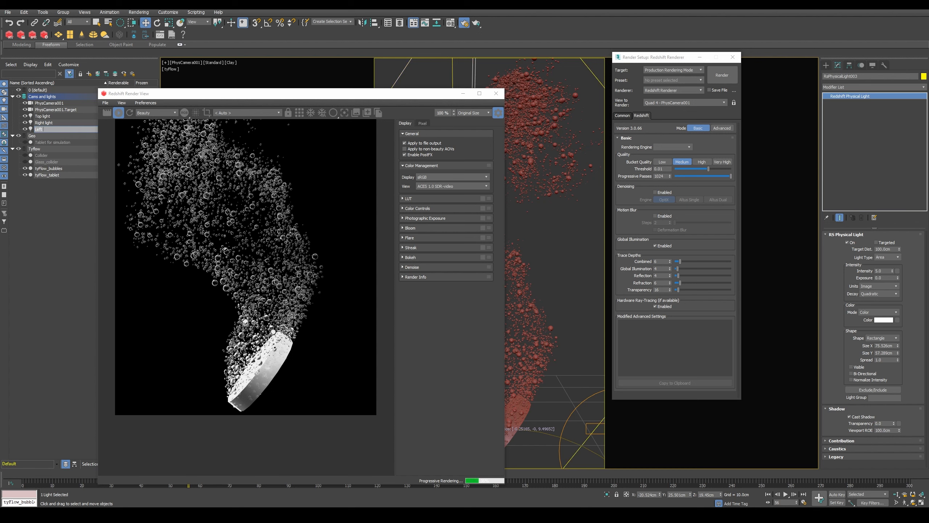
{"action": "type", "text": " light"}
{"action": "key", "text": "Return"}
Step: Set the left light's intensity to 1 and reposition the render window to show more of the image
{"action": "left_click", "coordinate": [882, 270]}
{"action": "type", "text": "1"}
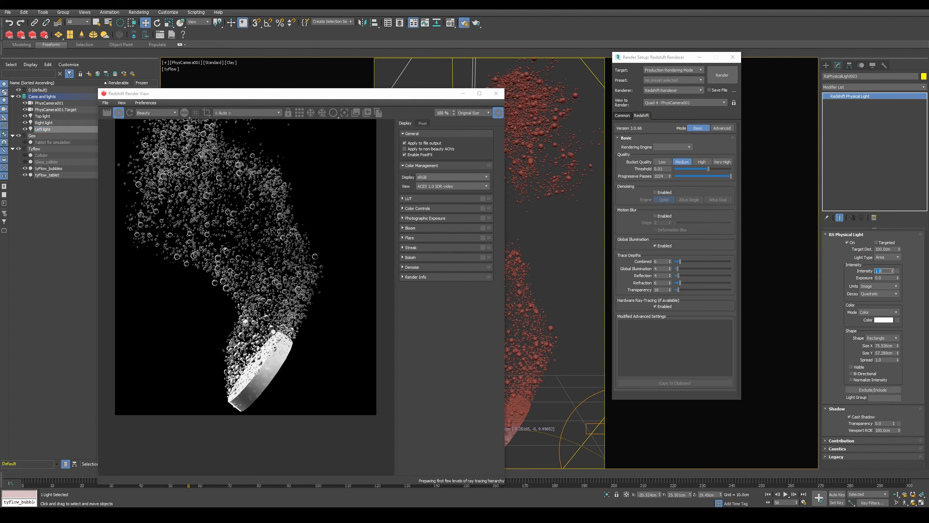
{"action": "key", "text": "Return"}
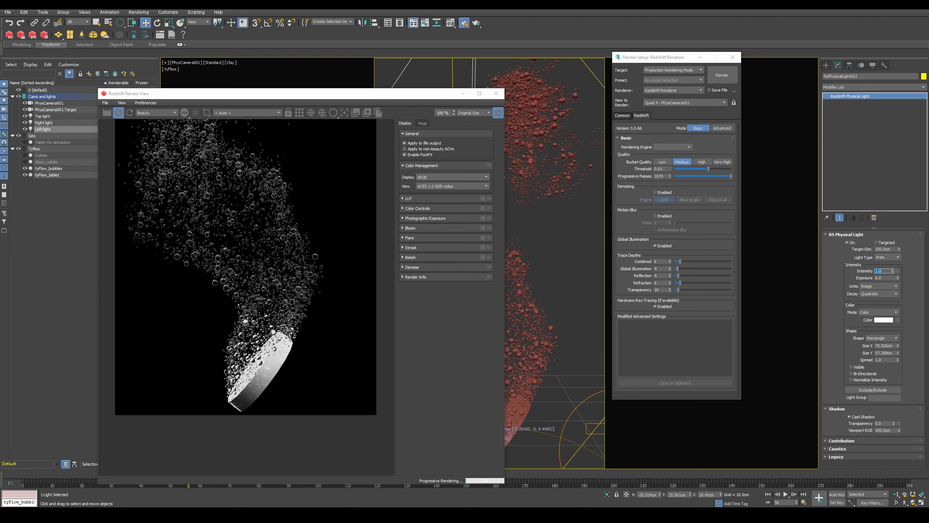
{"action": "left_click_drag", "start_coordinate": [293, 98], "coordinate": [244, 52]}
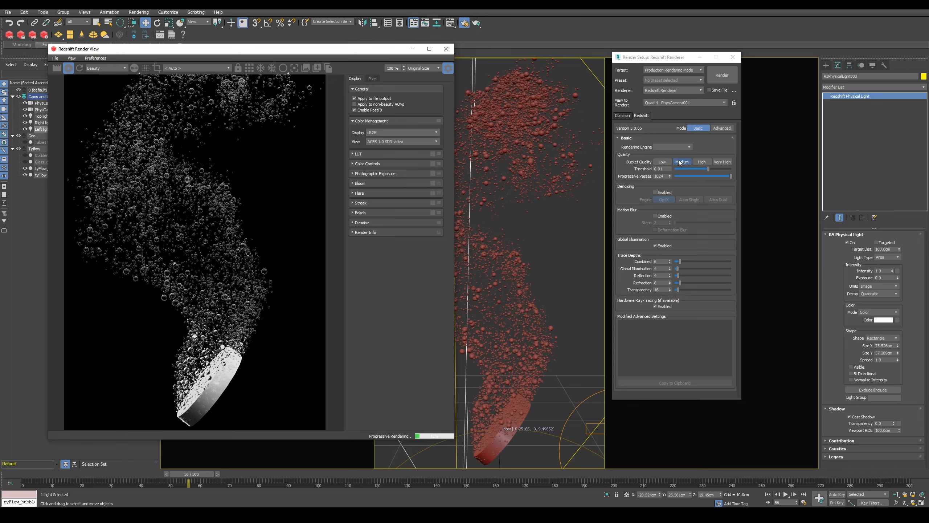
Step: Switch the Redshift render settings to Advanced mode and enable motion blur
{"action": "left_click", "coordinate": [723, 128]}
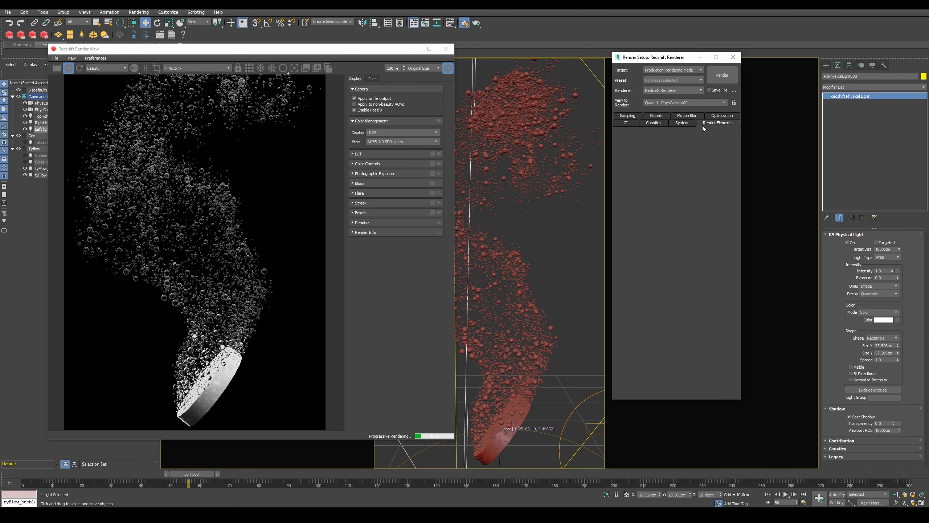
{"action": "left_click", "coordinate": [702, 124]}
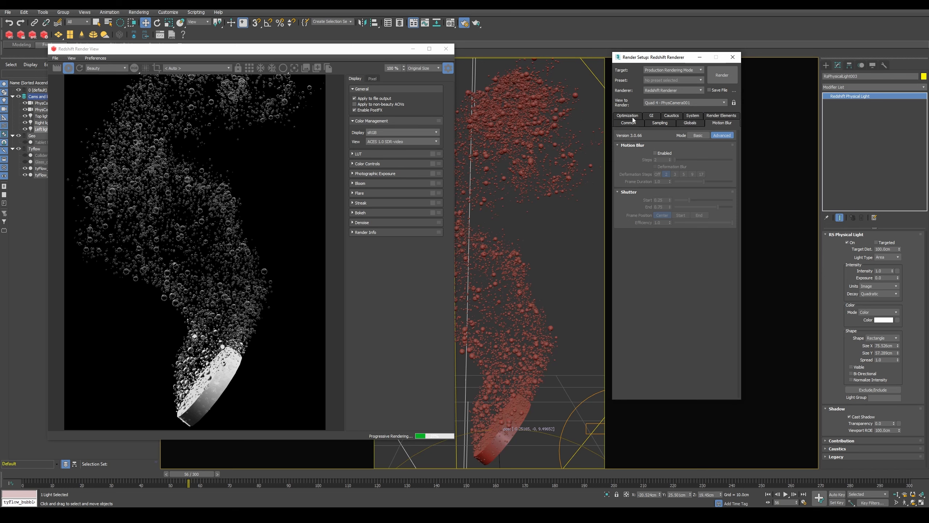
{"action": "left_click", "coordinate": [661, 152]}
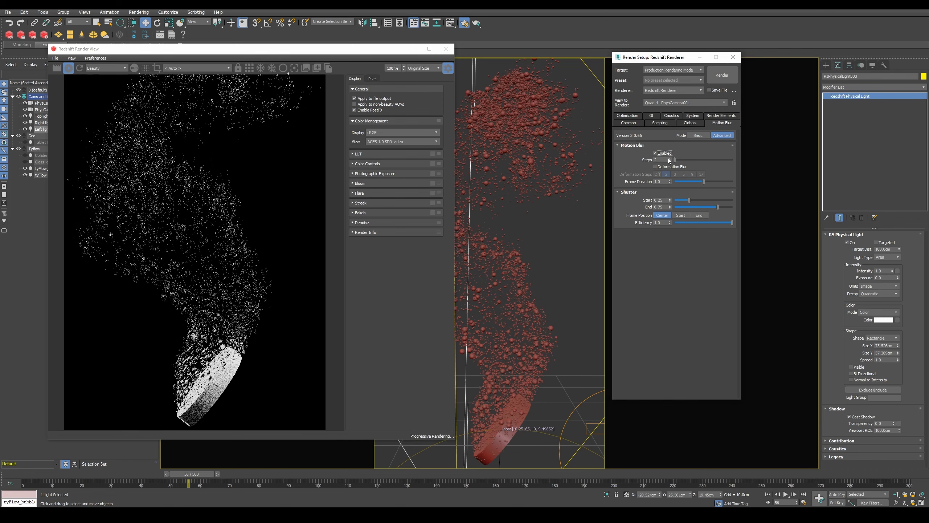
Step: Set the motion blur frame duration to 0.5 and the number of steps to 8
{"action": "double_click", "coordinate": [662, 182]}
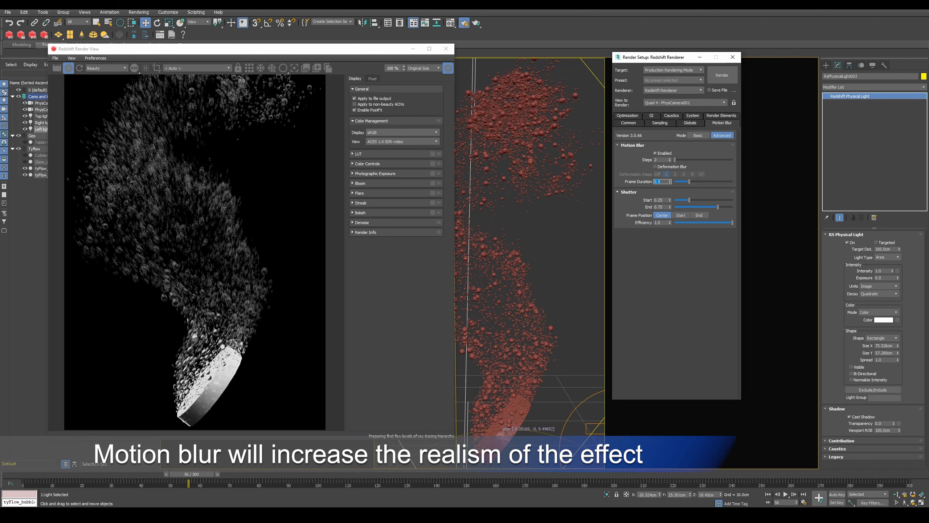
{"action": "type", "text": "0.5"}
{"action": "key", "text": "Return"}
{"action": "double_click", "coordinate": [657, 159]}
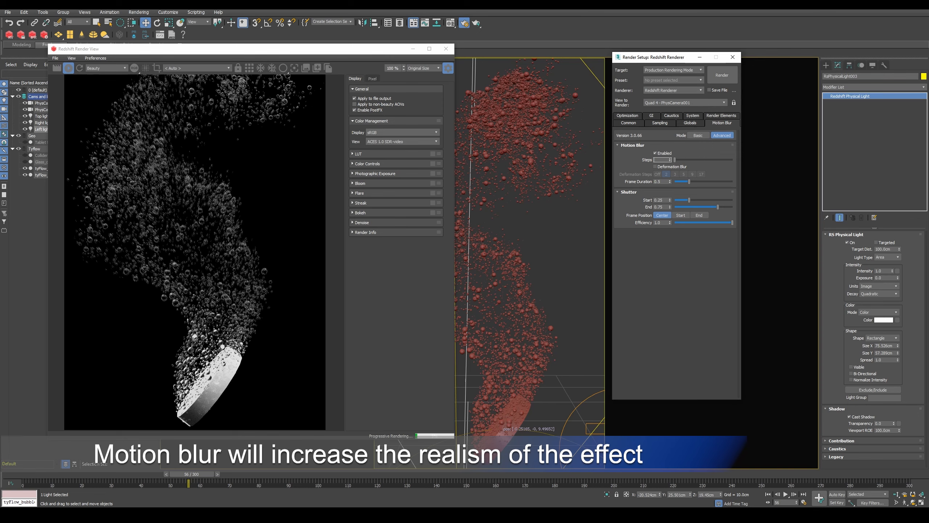
{"action": "type", "text": "8"}
{"action": "key", "text": "Return"}
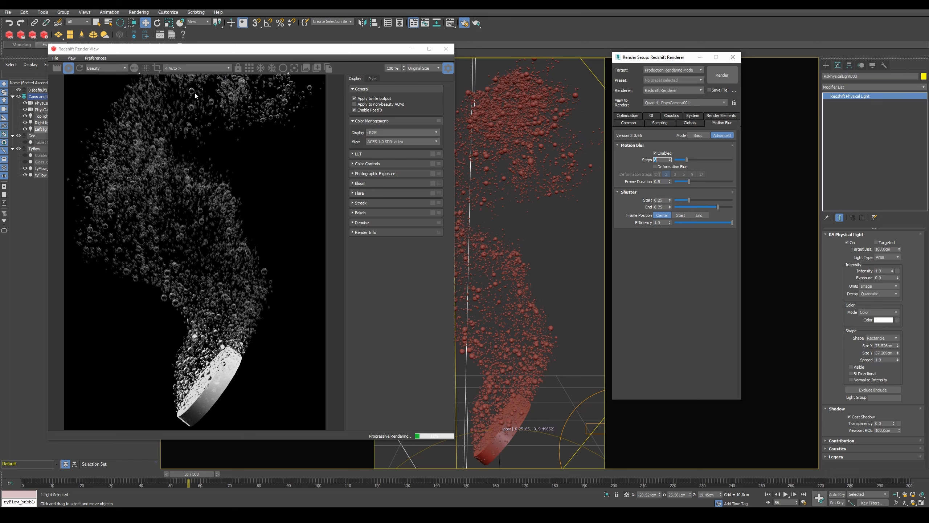
Step: Enlarge the render window and preview frame 190 with the camera reframed on the tablet resting at the bottom
{"action": "mouse_move", "coordinate": [187, 54]}
{"action": "left_mouse_down"}
{"action": "mouse_move", "coordinate": [226, 54]}
{"action": "mouse_move", "coordinate": [191, 55]}
{"action": "left_mouse_up"}
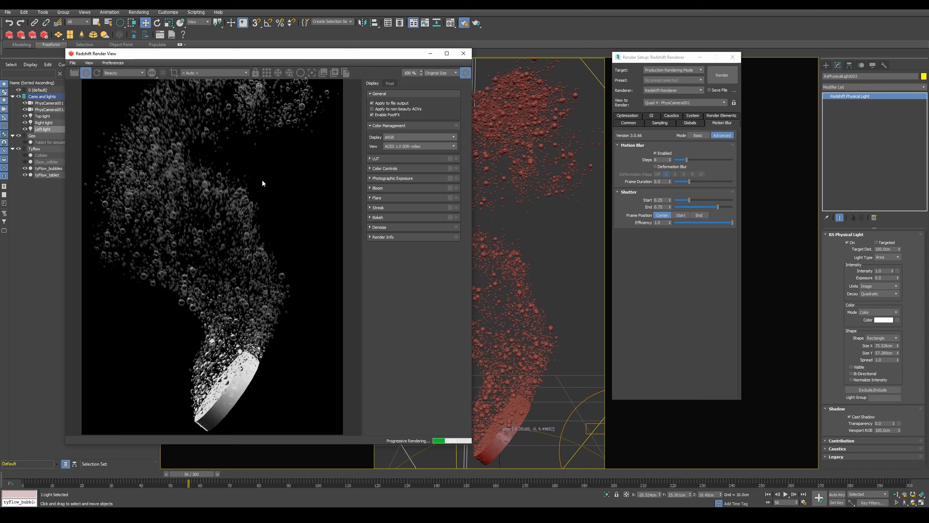
{"action": "left_click_drag", "start_coordinate": [247, 443], "coordinate": [251, 480]}
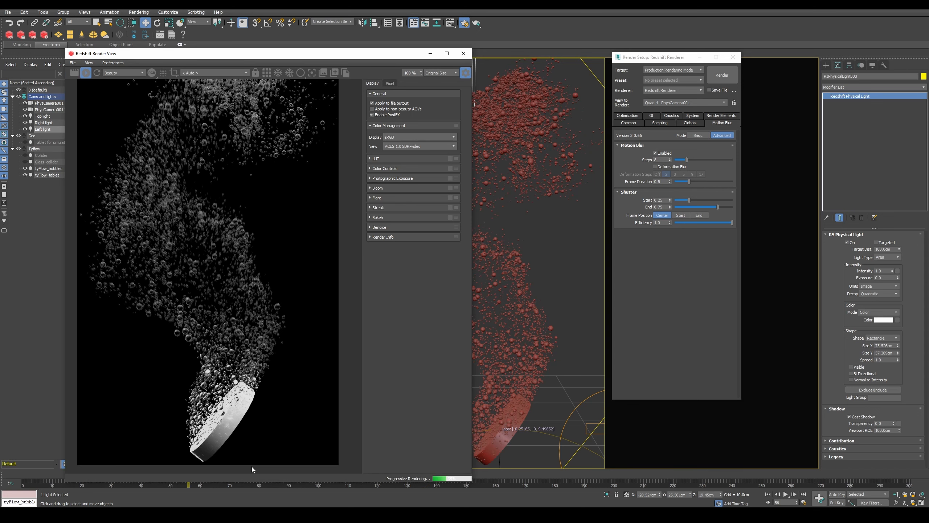
{"action": "left_click", "coordinate": [550, 474]}
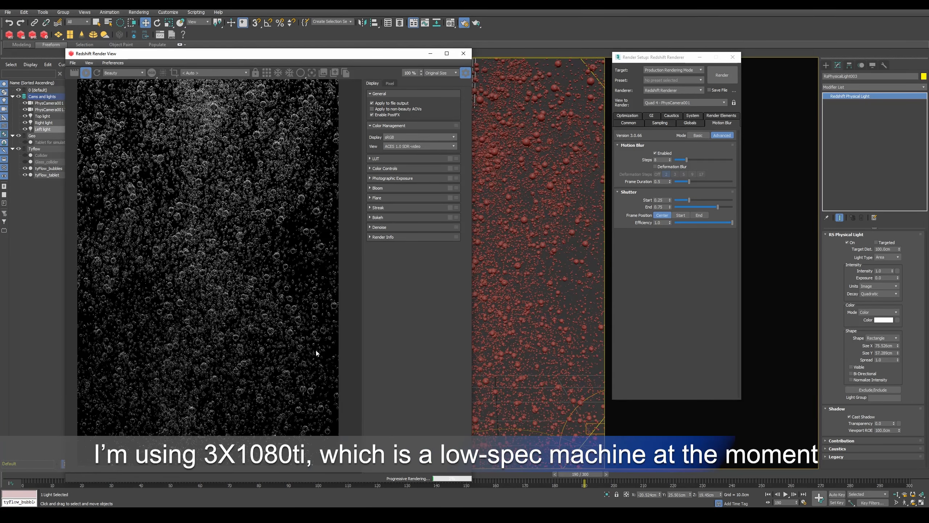
{"action": "middle_click_drag", "start_coordinate": [278, 363], "coordinate": [270, 311]}
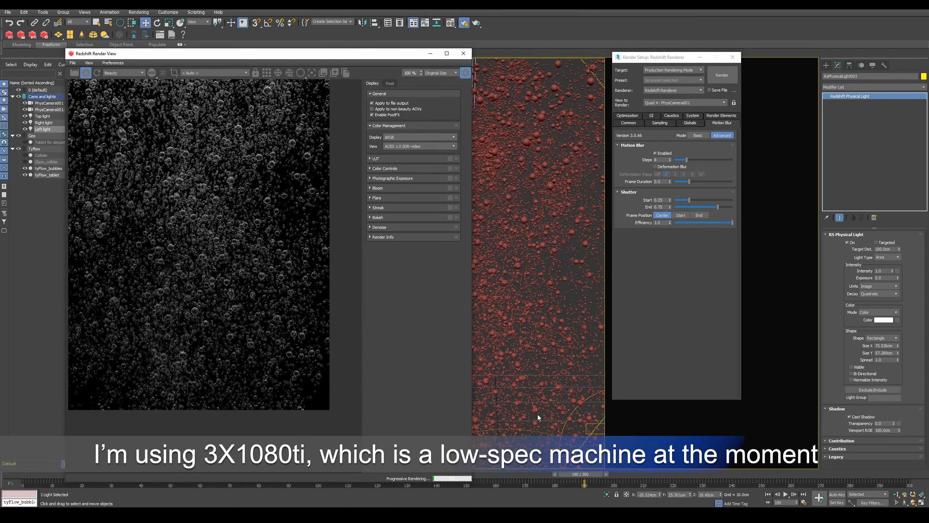
{"action": "middle_click_drag", "start_coordinate": [537, 414], "coordinate": [554, 360]}
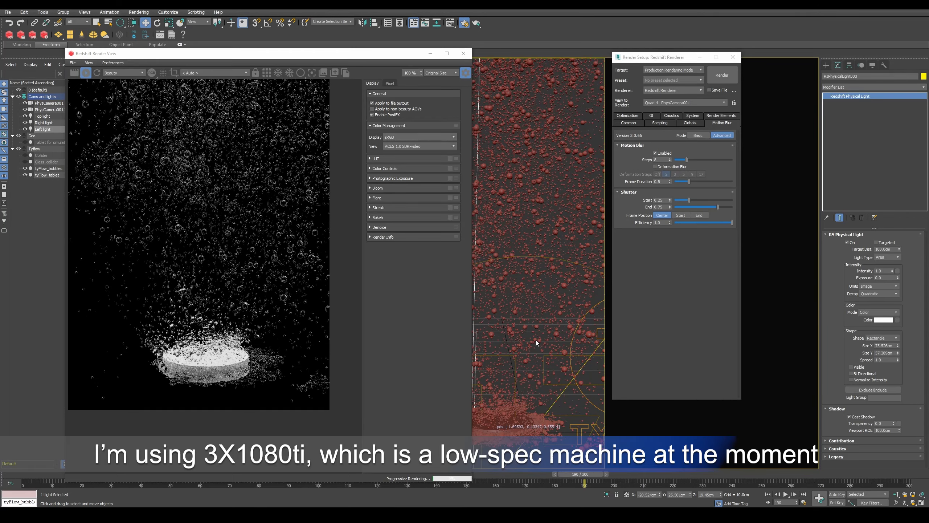
Step: Inspect the rendered bubbles from different perspective angles around the bubble flow, return to the PhysCamera001 view and close the Redshift feedback display
{"action": "key", "text": "p"}
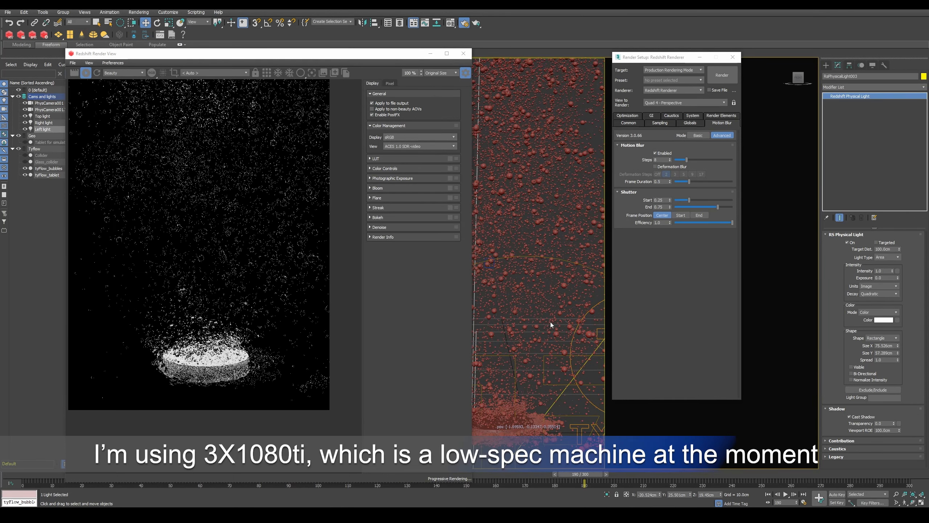
{"action": "middle_click_drag", "start_coordinate": [546, 325], "coordinate": [579, 388], "text": "alt"}
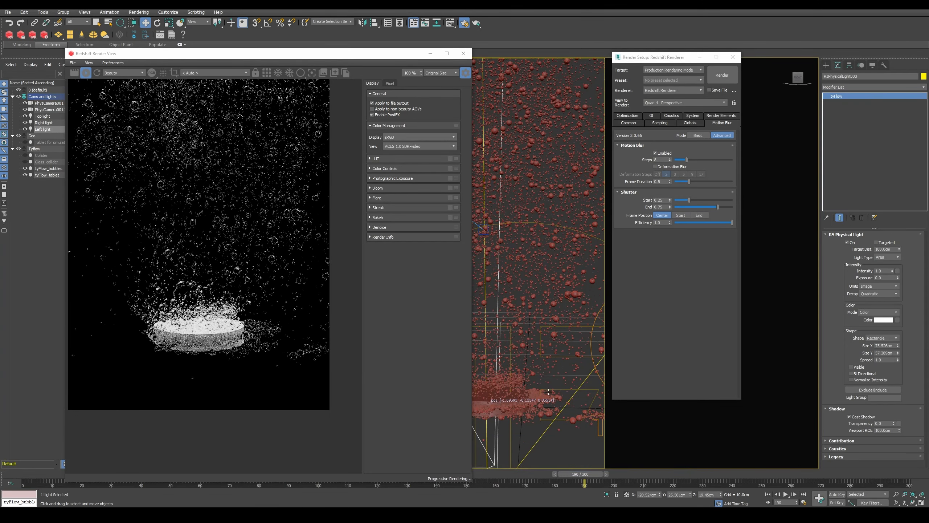
{"action": "left_click", "coordinate": [548, 391]}
{"action": "middle_click_drag", "start_coordinate": [535, 395], "coordinate": [537, 340], "text": "alt"}
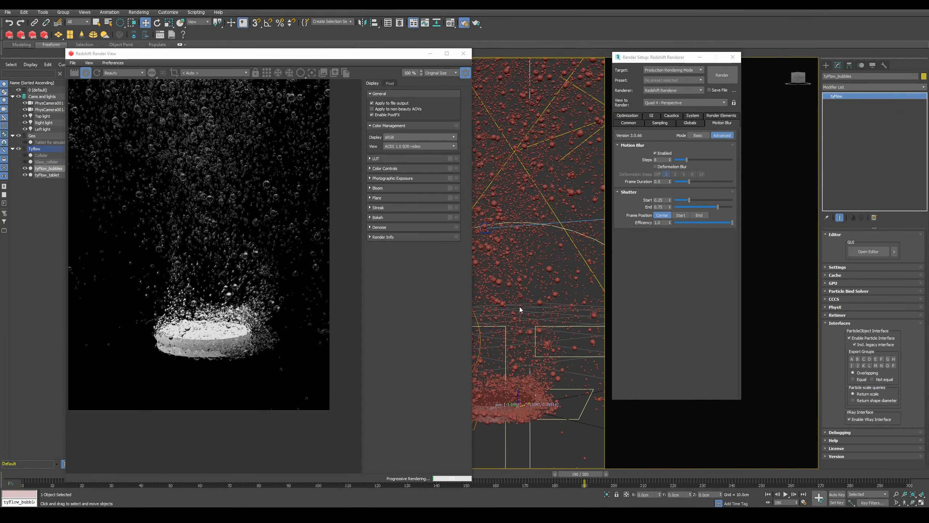
{"action": "key", "text": "c"}
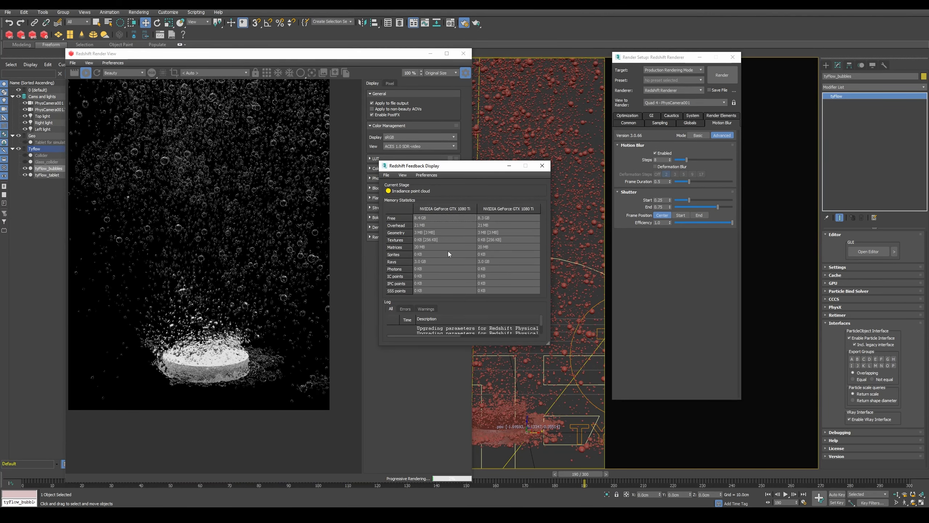
{"action": "left_click", "coordinate": [544, 165]}
Step: Move the render window up and preview frame 63 with the camera reframed on the falling tablet
{"action": "left_click_drag", "start_coordinate": [287, 63], "coordinate": [285, 32]}
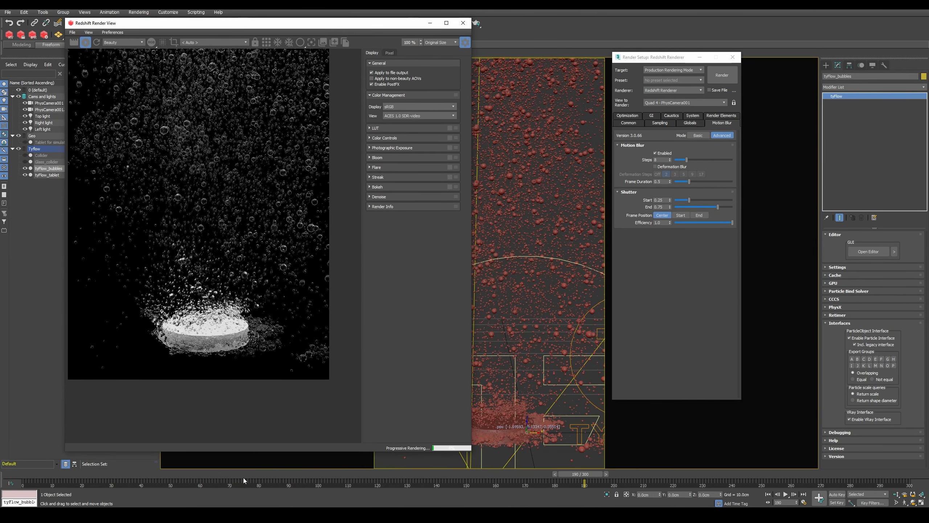
{"action": "left_click_drag", "start_coordinate": [241, 474], "coordinate": [217, 470]}
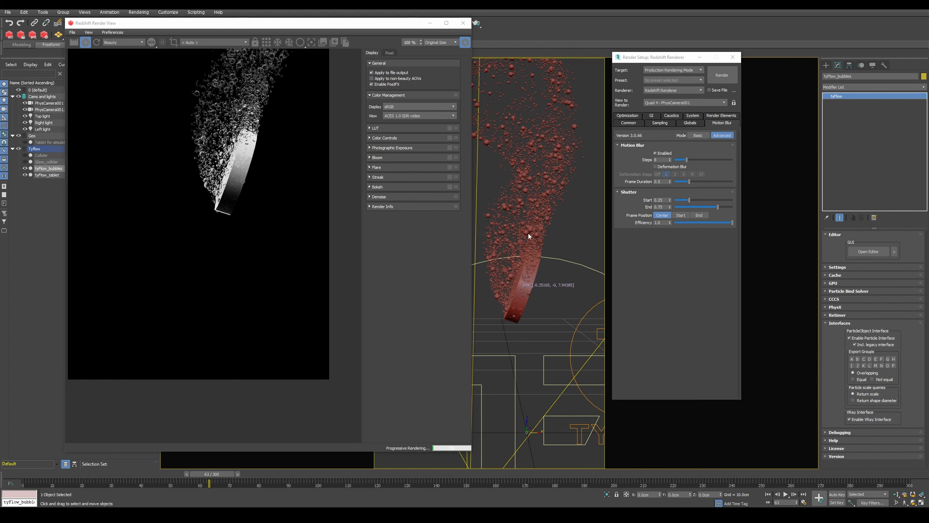
{"action": "middle_click_drag", "start_coordinate": [529, 231], "coordinate": [522, 248]}
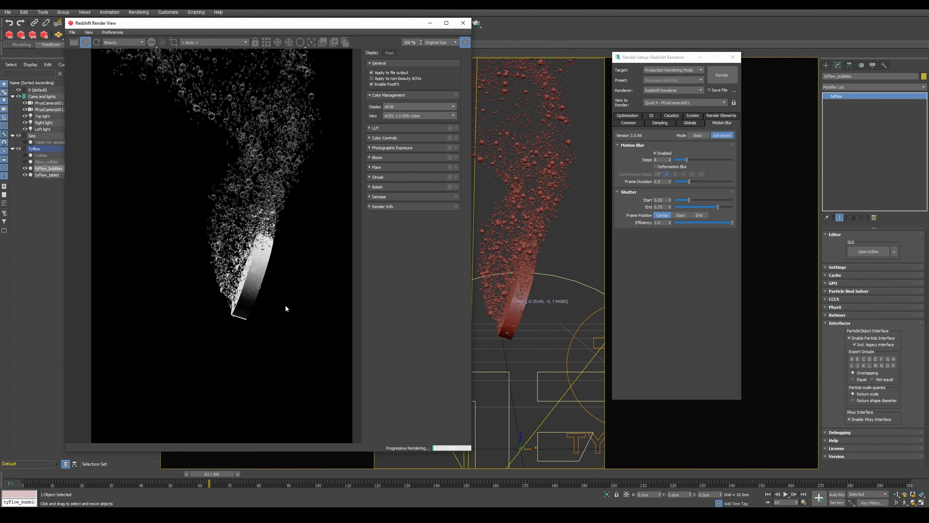